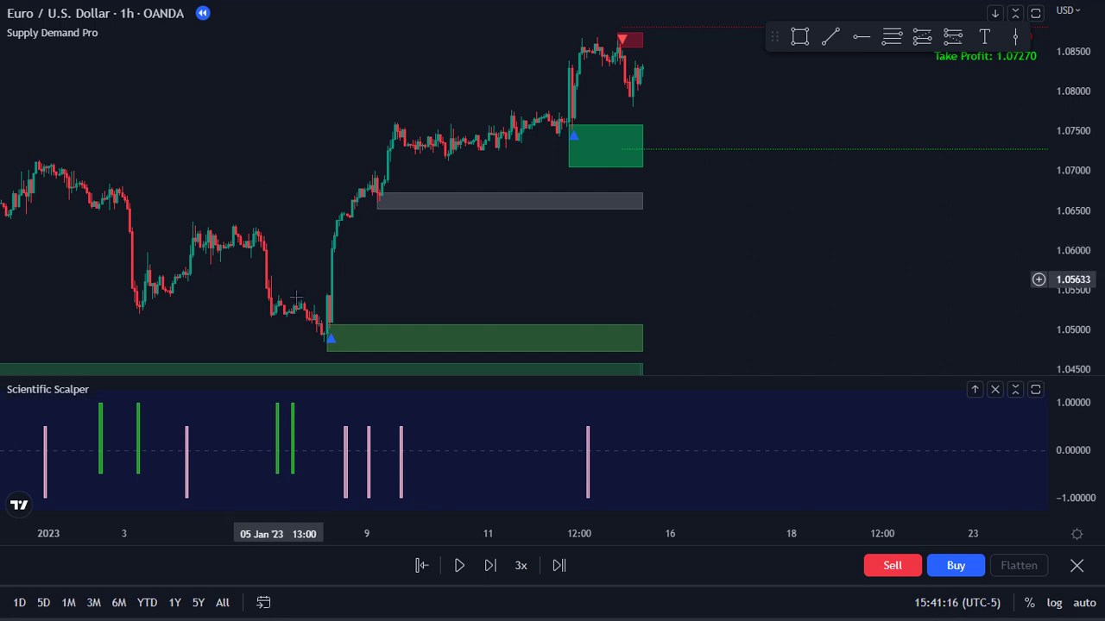
Restart the bar replay from 6 January 2023, at the bounce from the price low in the demand zone
{"action": "mouse_move", "coordinate": [82, 406]}
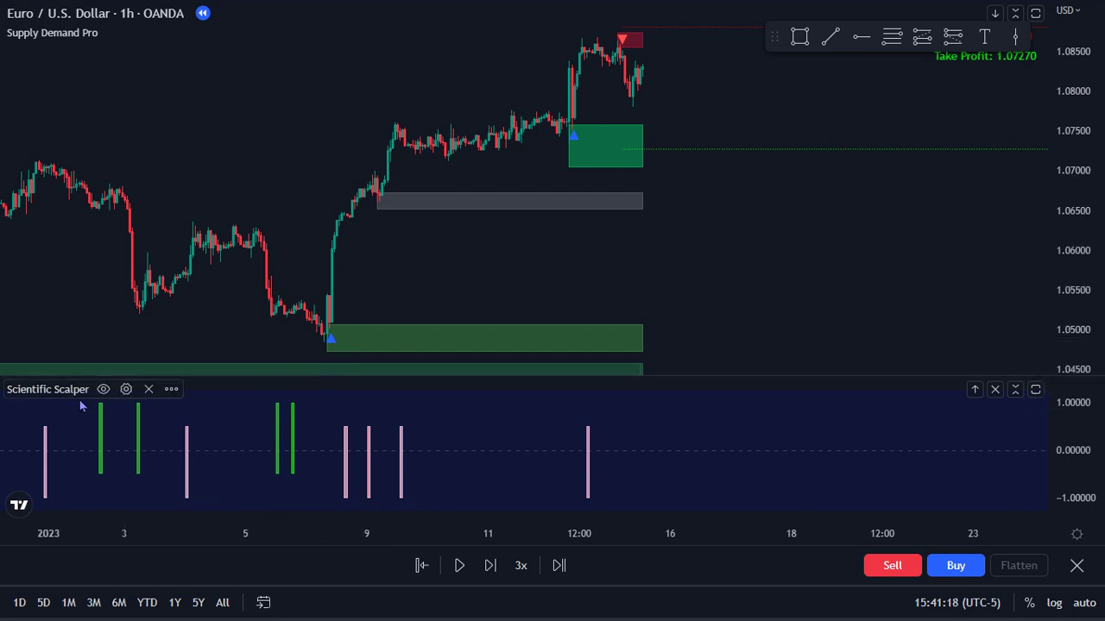
{"action": "mouse_move", "coordinate": [51, 45]}
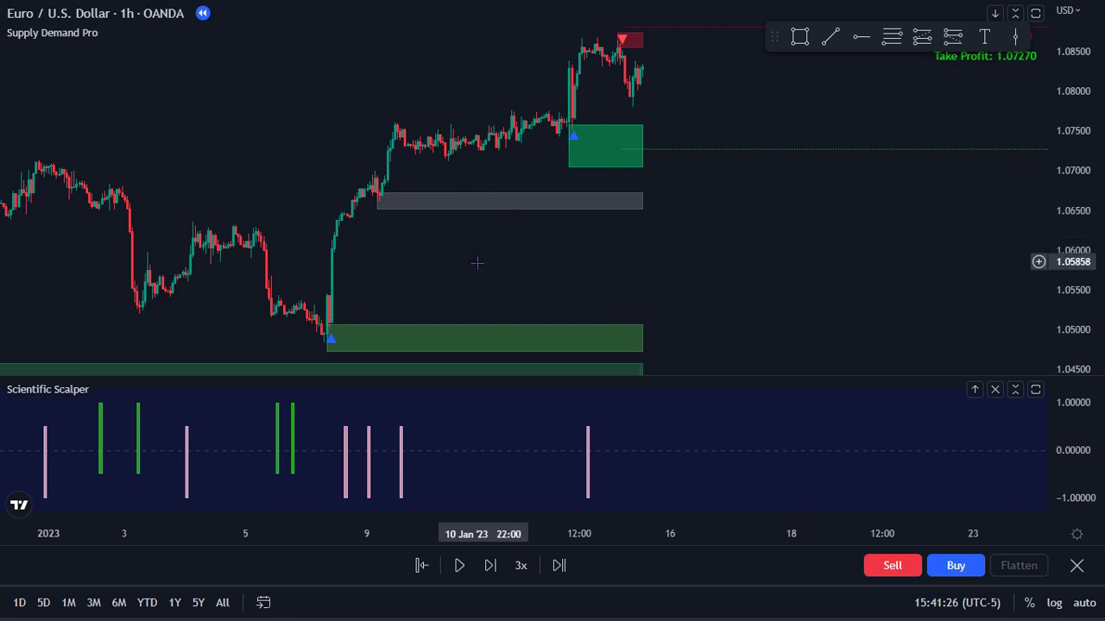
{"action": "left_click_drag", "start_coordinate": [406, 272], "coordinate": [480, 288]}
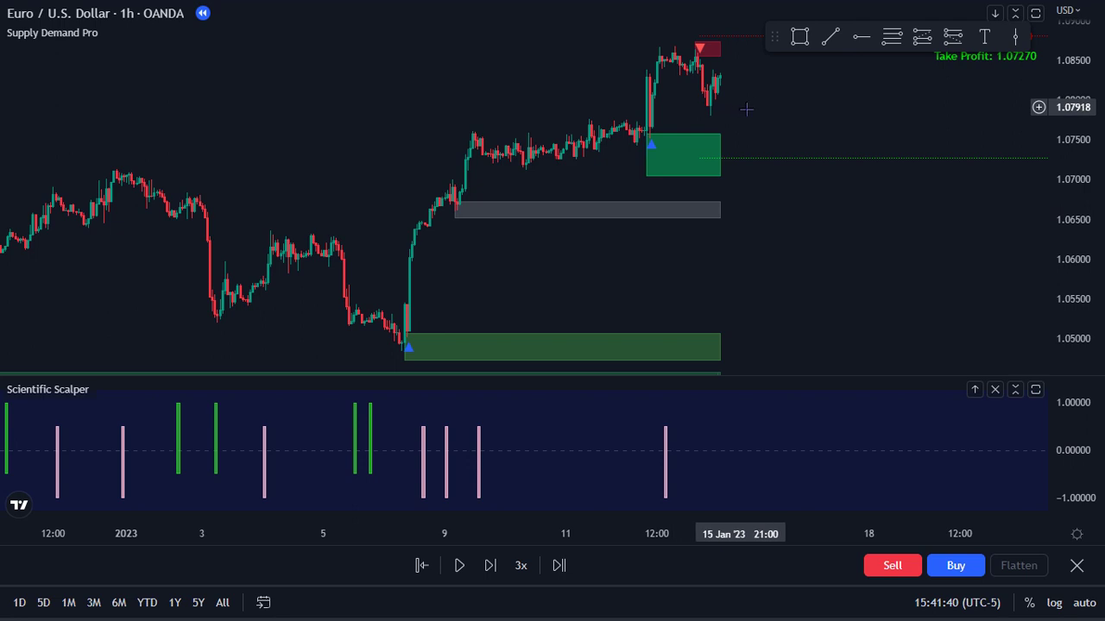
{"action": "left_click_drag", "start_coordinate": [789, 108], "coordinate": [684, 107]}
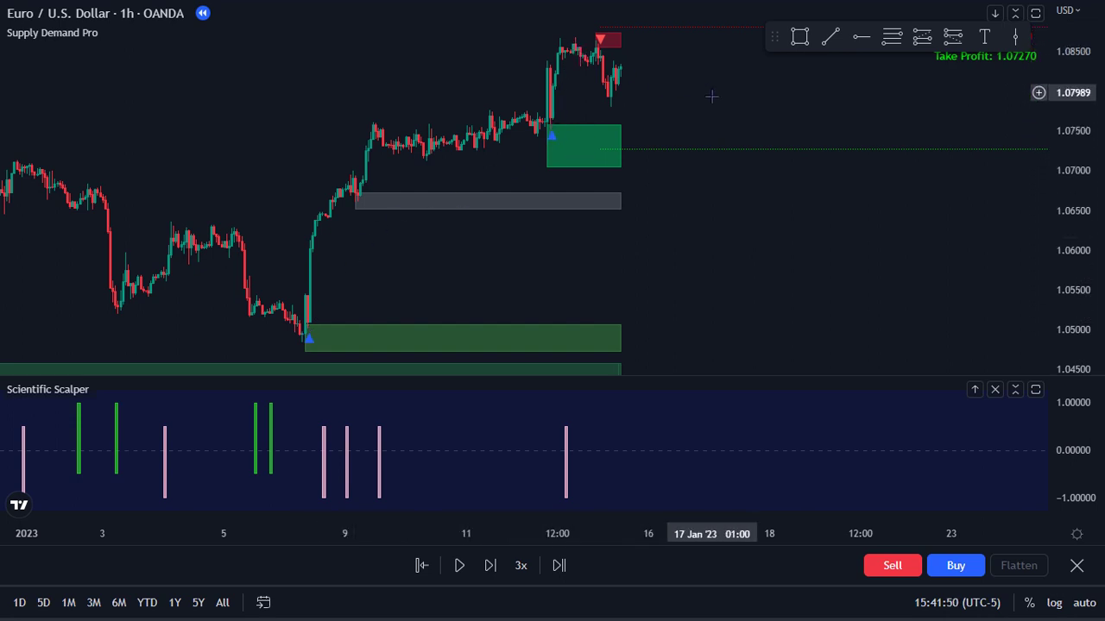
{"action": "left_click_drag", "start_coordinate": [713, 92], "coordinate": [624, 163]}
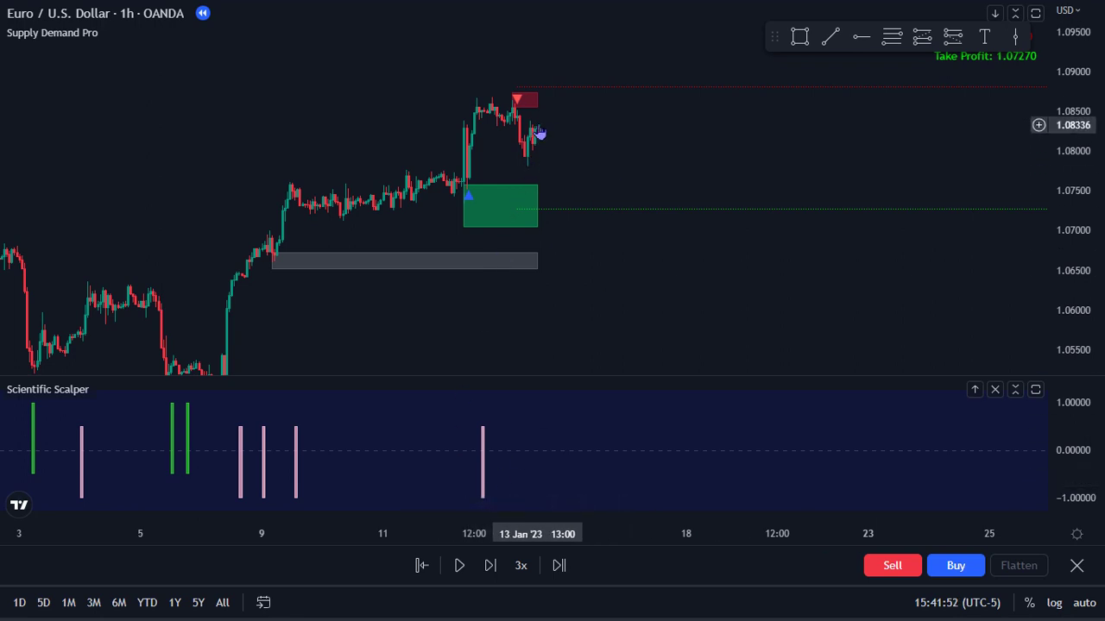
{"action": "left_click_drag", "start_coordinate": [351, 326], "coordinate": [648, 234]}
{"action": "scroll", "coordinate": [648, 234], "scroll_direction": "up", "scroll_amount": 2}
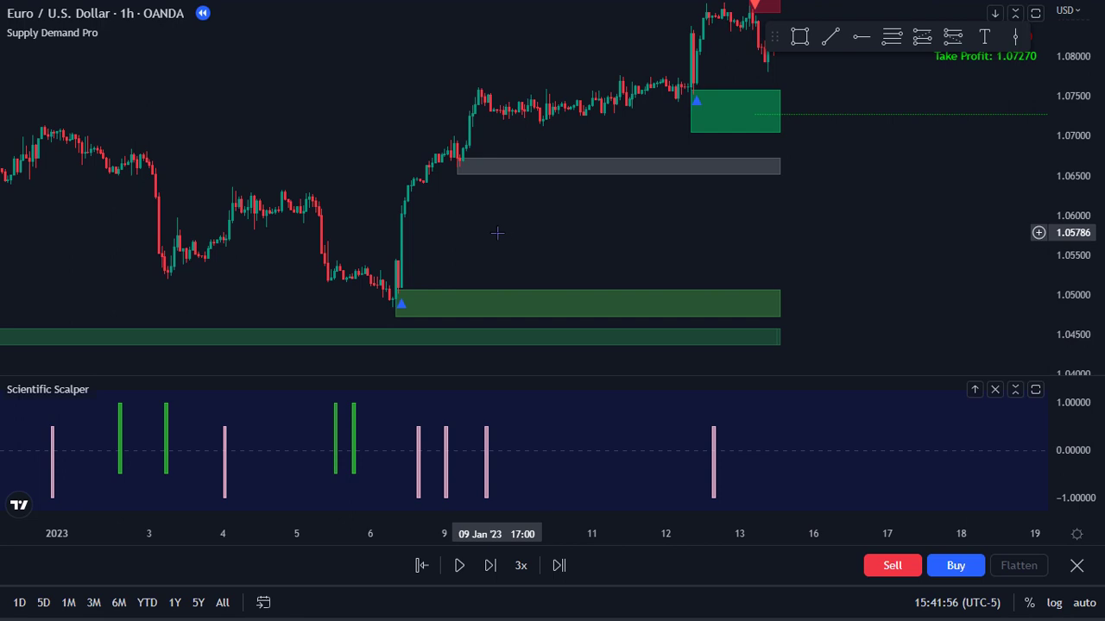
{"action": "left_click_drag", "start_coordinate": [497, 233], "coordinate": [599, 250]}
{"action": "scroll", "coordinate": [599, 250], "scroll_direction": "up", "scroll_amount": 3}
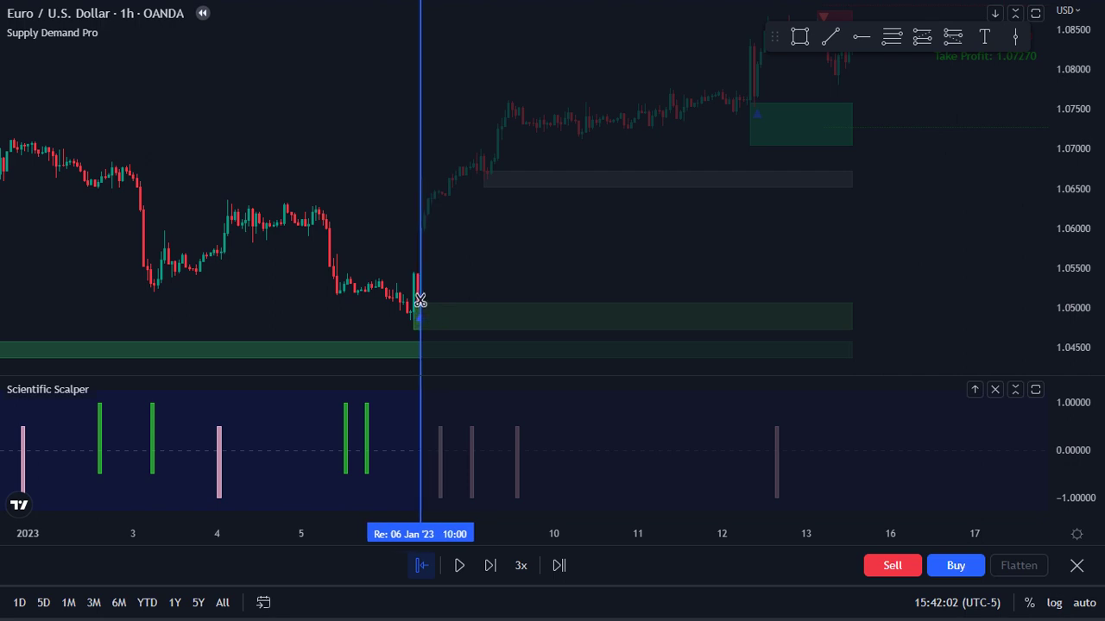
{"action": "left_click", "coordinate": [417, 307]}
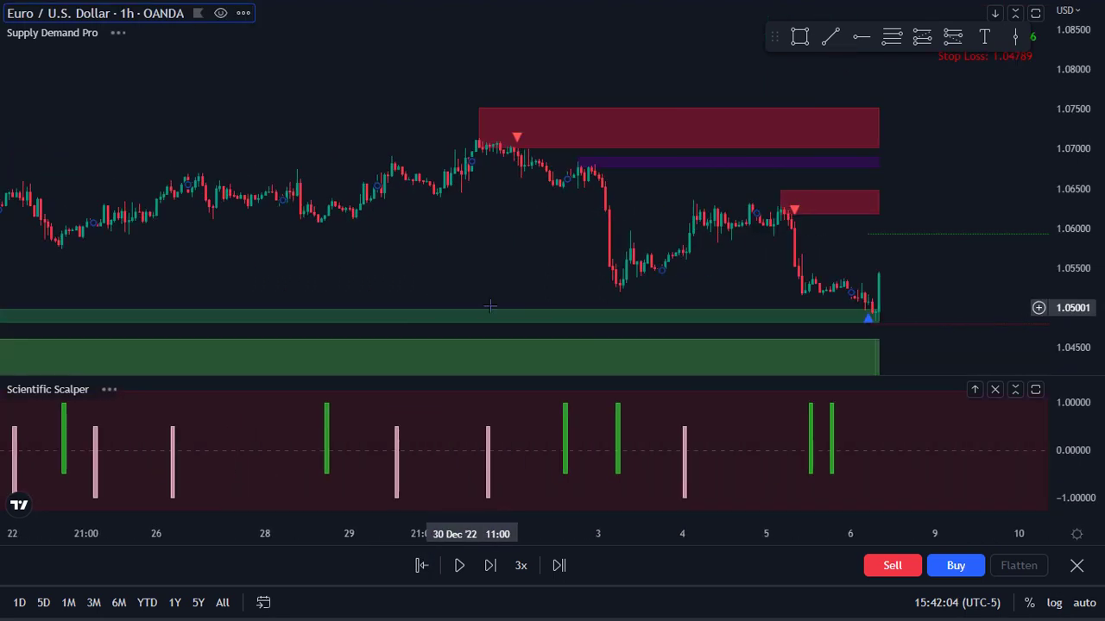
Enlarge the price chart slightly by shrinking the Scientific Scalper pane, keeping the newest candles and the demand zone in view
{"action": "left_click_drag", "start_coordinate": [758, 298], "coordinate": [432, 240]}
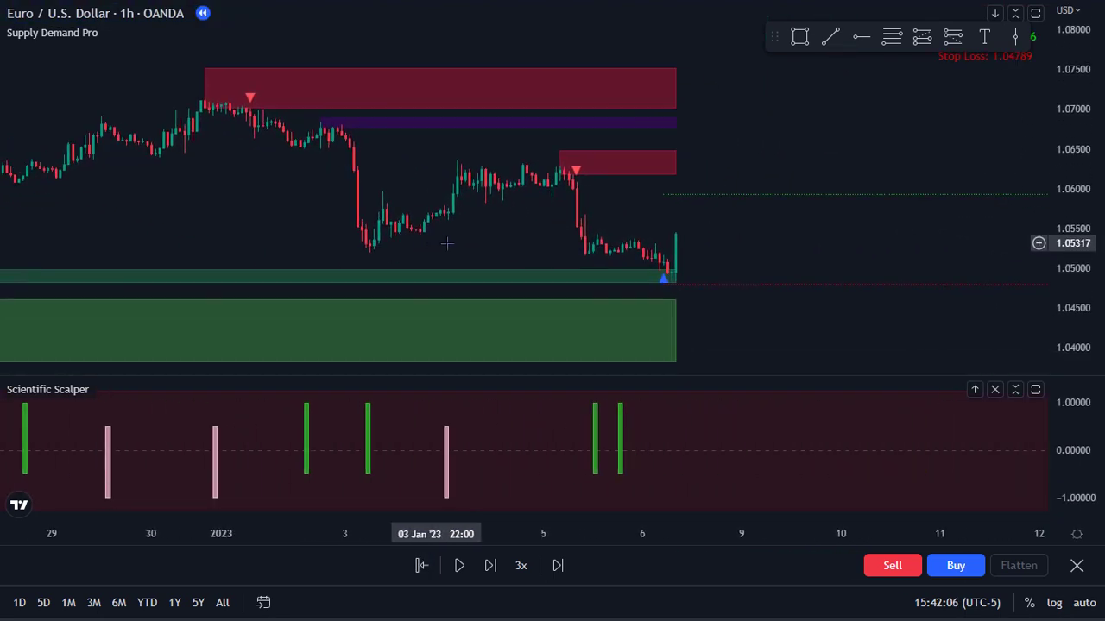
{"action": "left_click_drag", "start_coordinate": [794, 274], "coordinate": [683, 262]}
{"action": "left_click_drag", "start_coordinate": [874, 268], "coordinate": [745, 259]}
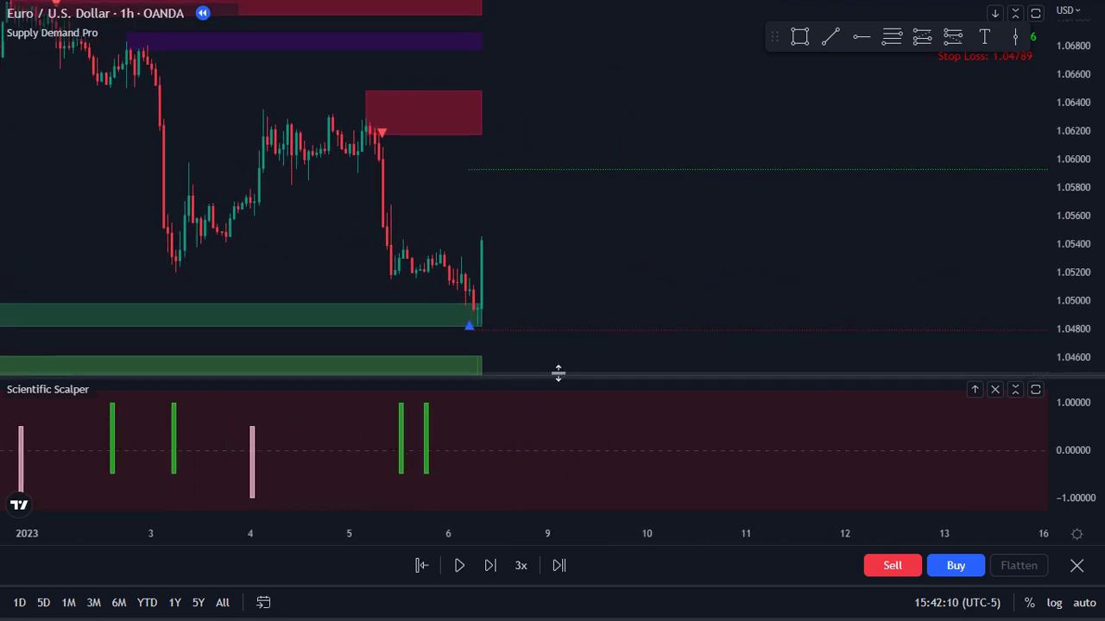
{"action": "left_click_drag", "start_coordinate": [556, 376], "coordinate": [555, 393]}
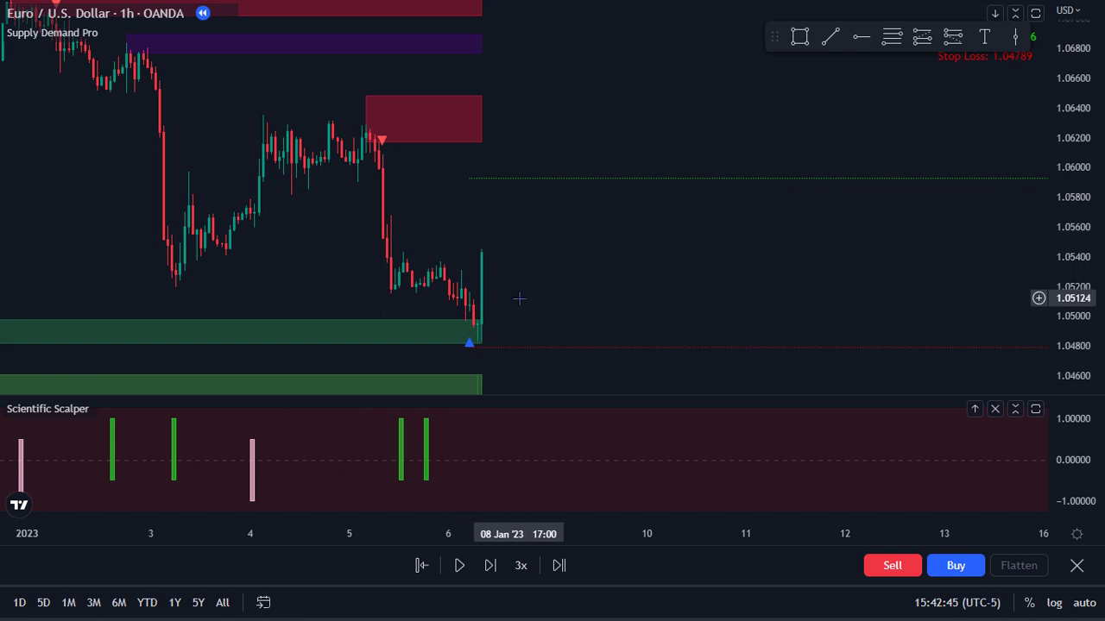
Inspect the latest candles at the demand zone and change the chart interval to 15 minutes
{"action": "left_click_drag", "start_coordinate": [513, 299], "coordinate": [454, 302]}
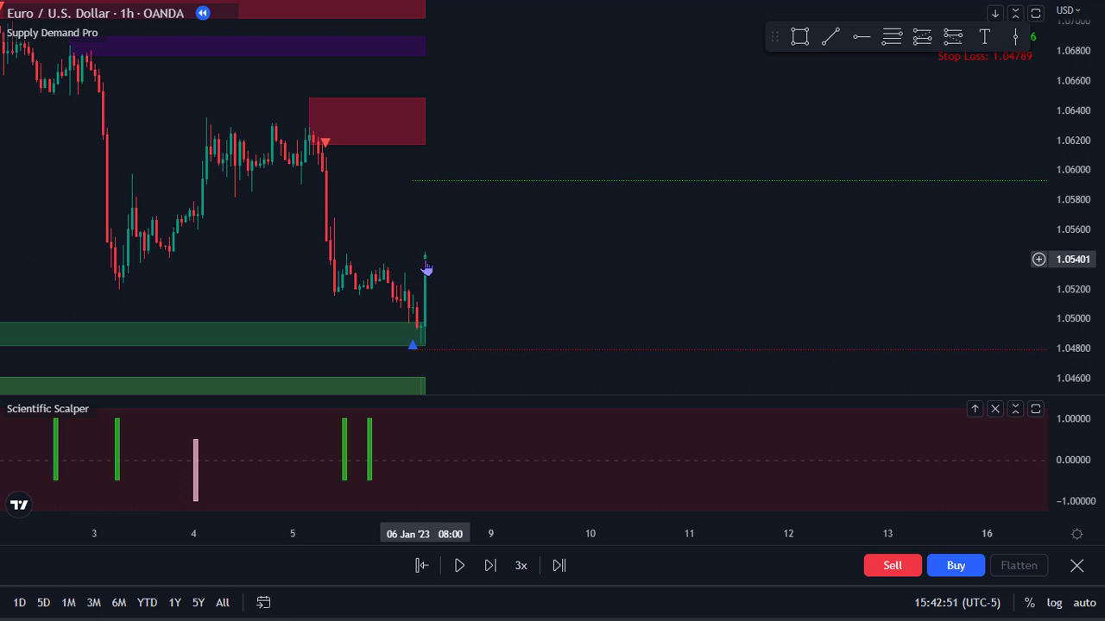
{"action": "left_click_drag", "start_coordinate": [461, 276], "coordinate": [412, 273]}
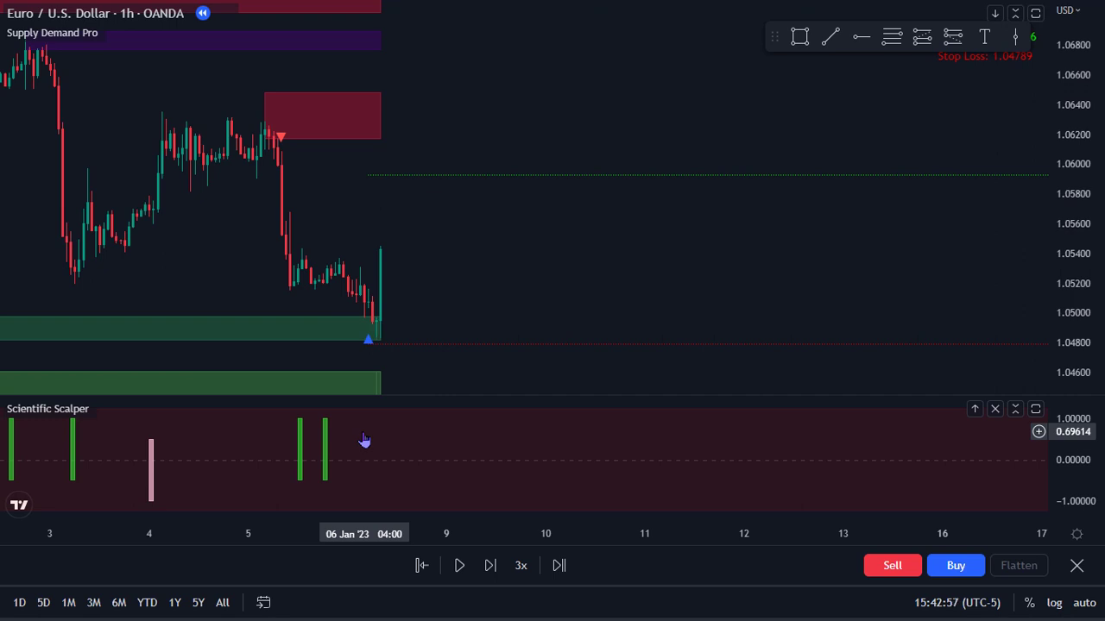
{"action": "scroll", "coordinate": [412, 274], "scroll_direction": "up", "scroll_amount": 1}
{"action": "left_click_drag", "start_coordinate": [411, 274], "coordinate": [534, 282]}
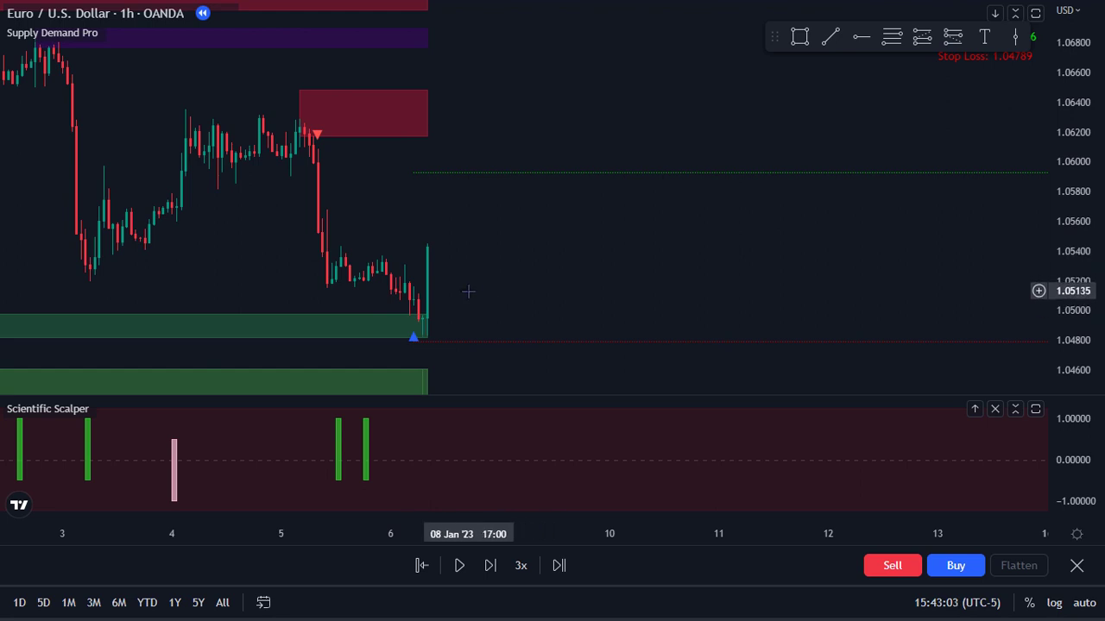
{"action": "scroll", "coordinate": [468, 292], "scroll_direction": "up", "scroll_amount": 1}
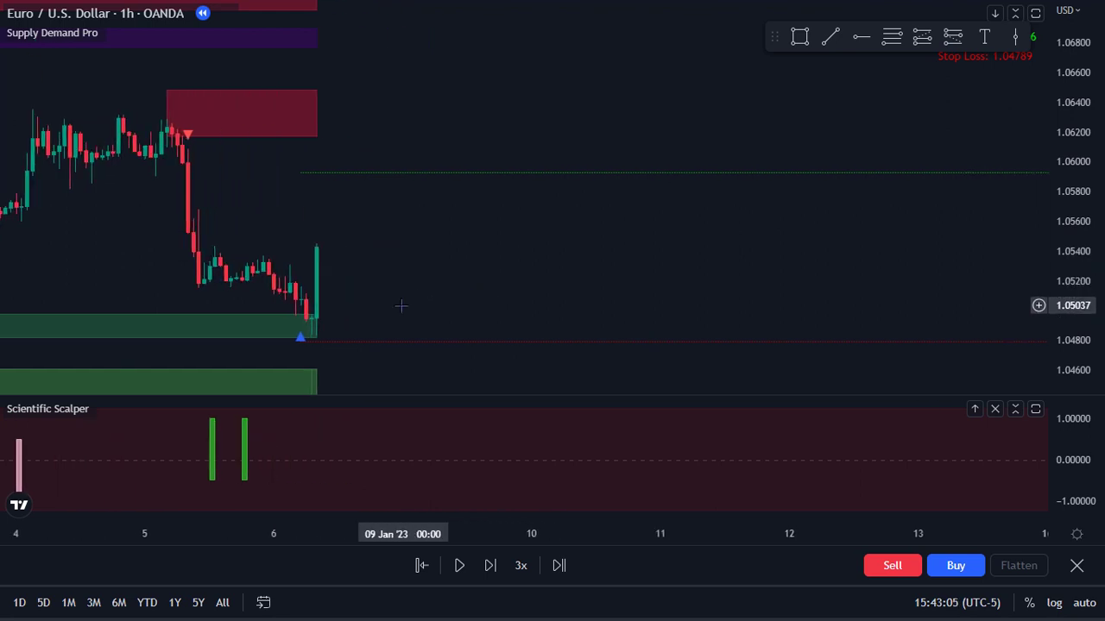
{"action": "left_click_drag", "start_coordinate": [400, 305], "coordinate": [427, 304]}
{"action": "type", "text": "15"}
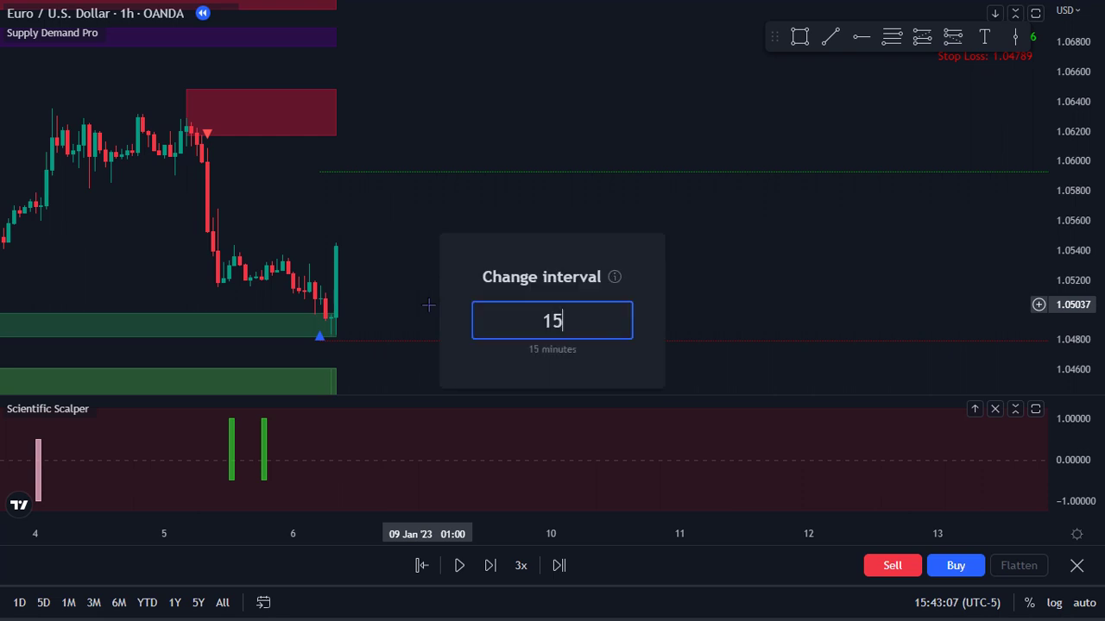
{"action": "key", "text": "Return"}
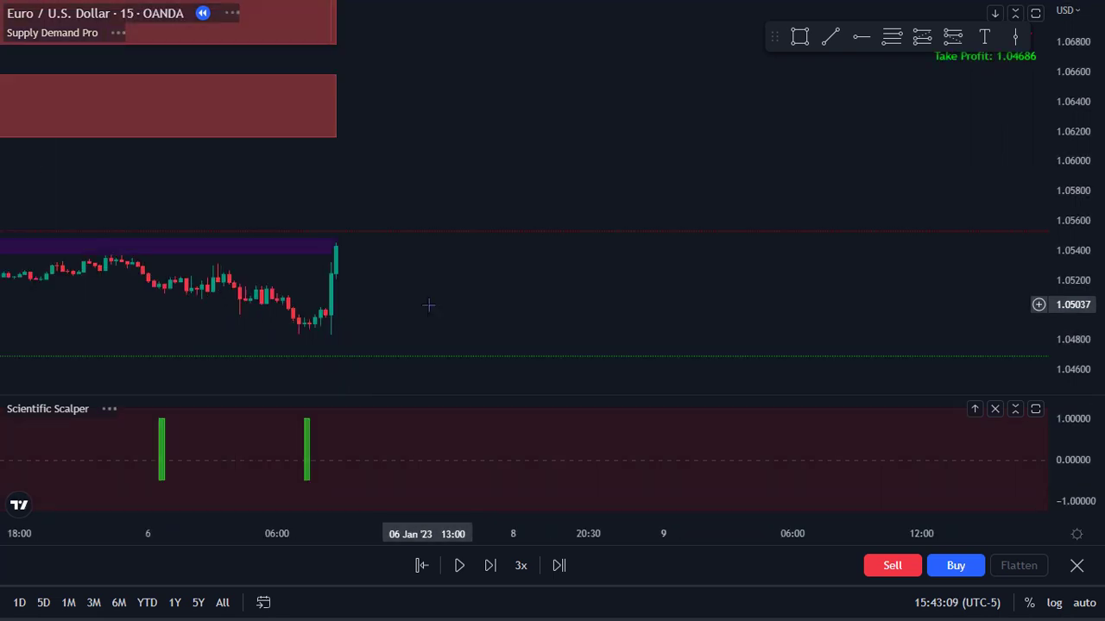
Play the replay forward on the 15-minute chart and pause it once price has rallied from the new demand zone
{"action": "left_click_drag", "start_coordinate": [428, 305], "coordinate": [512, 278]}
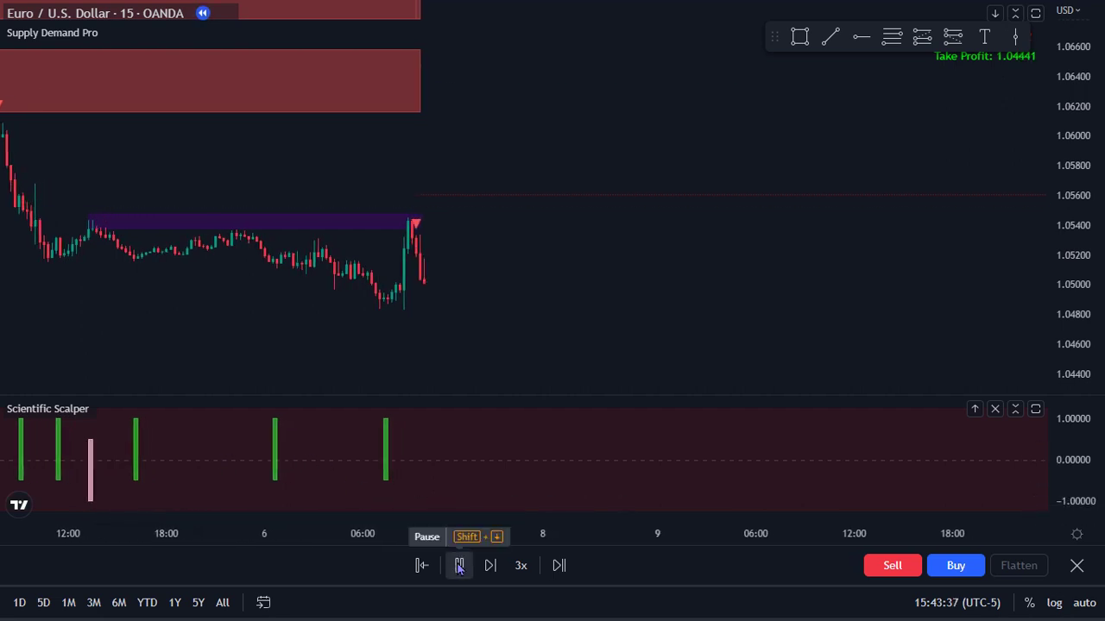
{"action": "left_click", "coordinate": [459, 566]}
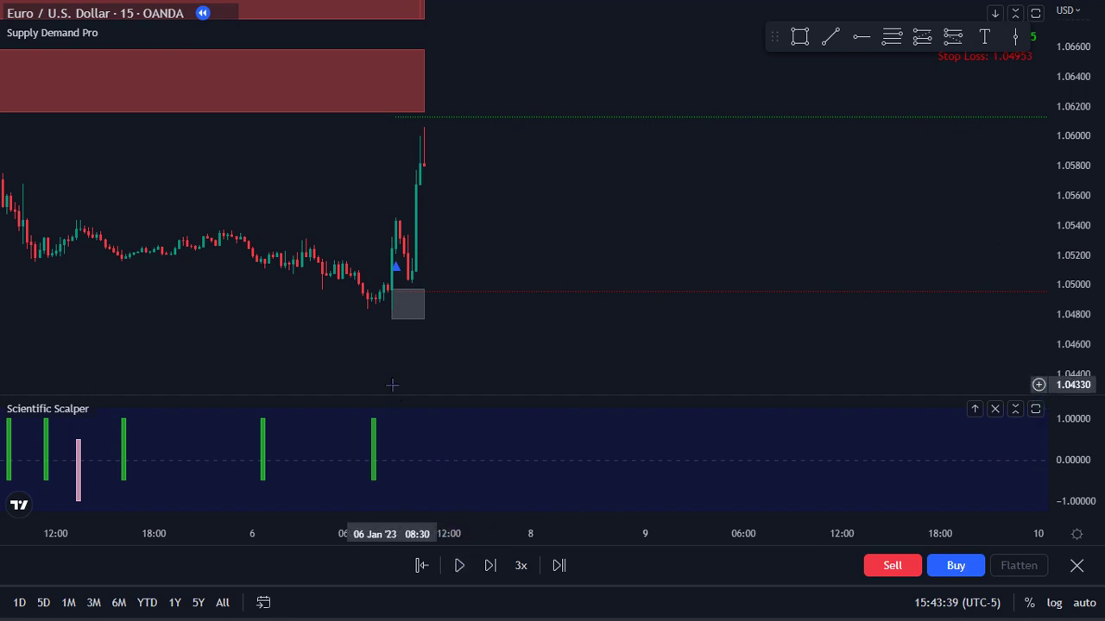
{"action": "scroll", "coordinate": [394, 385], "scroll_direction": "up", "scroll_amount": 2}
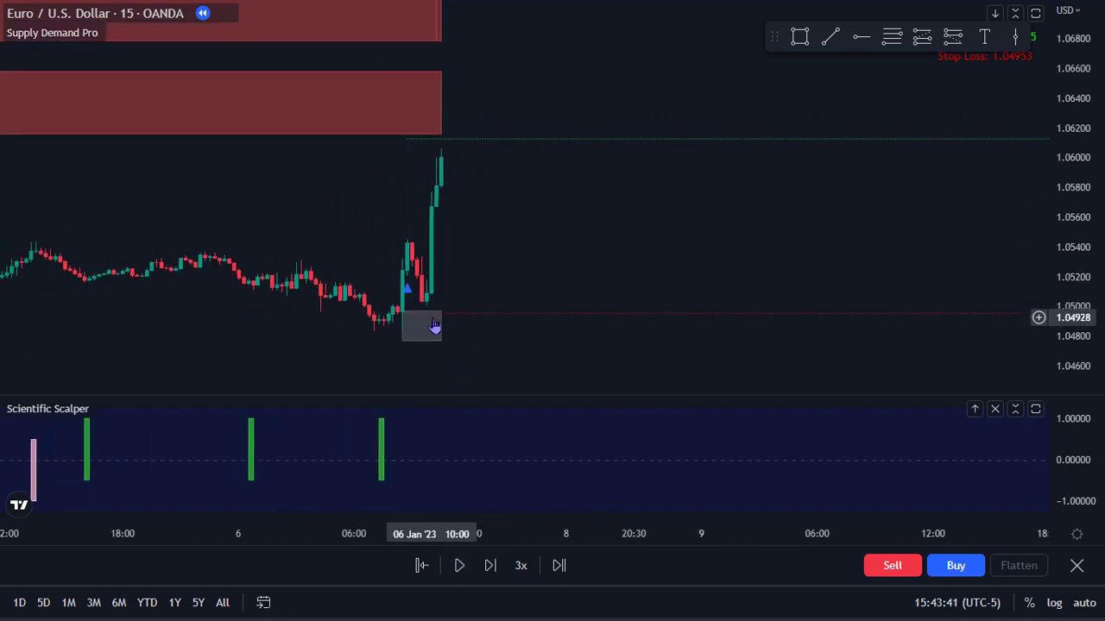
Change the chart interval to 1 hour and examine the latest rally from the demand zone
{"action": "type", "text": "1H"}
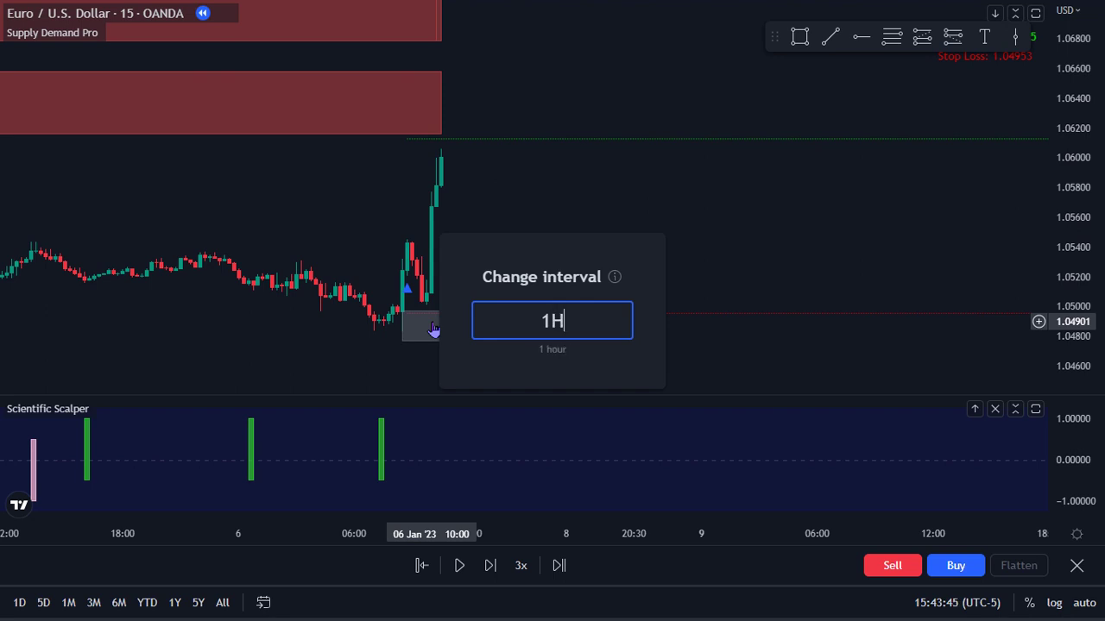
{"action": "key", "text": "Return"}
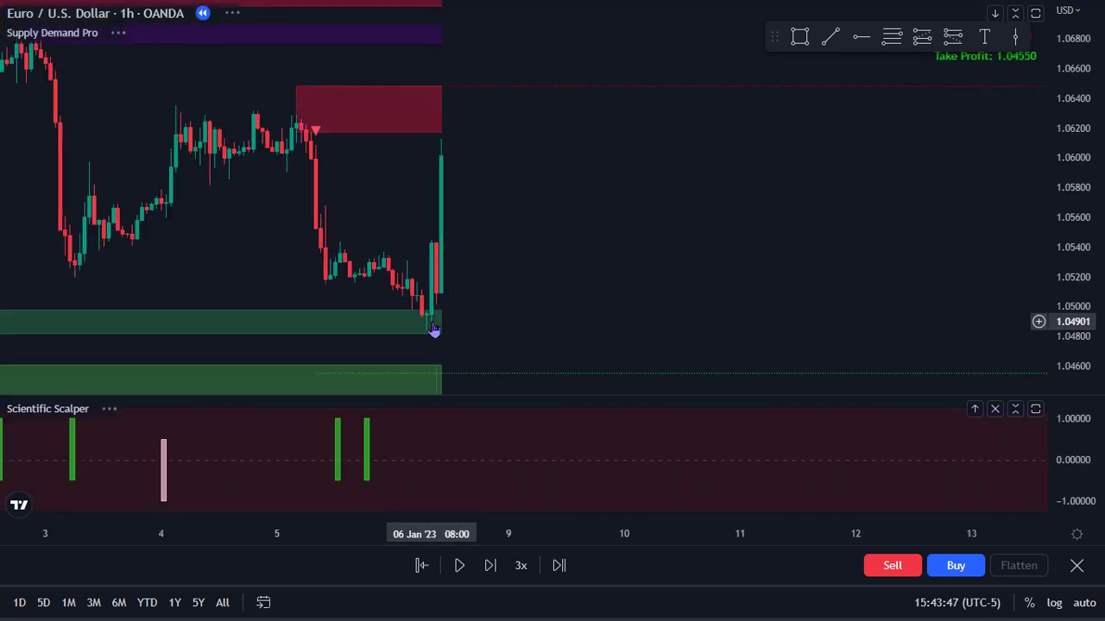
{"action": "scroll", "coordinate": [434, 330], "scroll_direction": "up", "scroll_amount": 2}
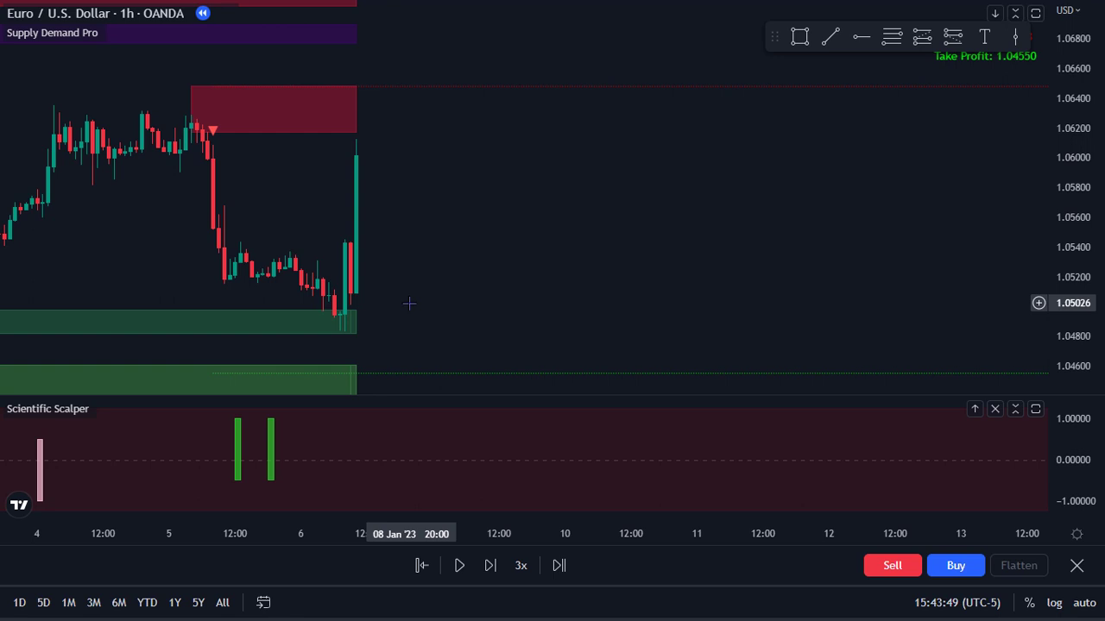
{"action": "left_click_drag", "start_coordinate": [406, 305], "coordinate": [466, 308]}
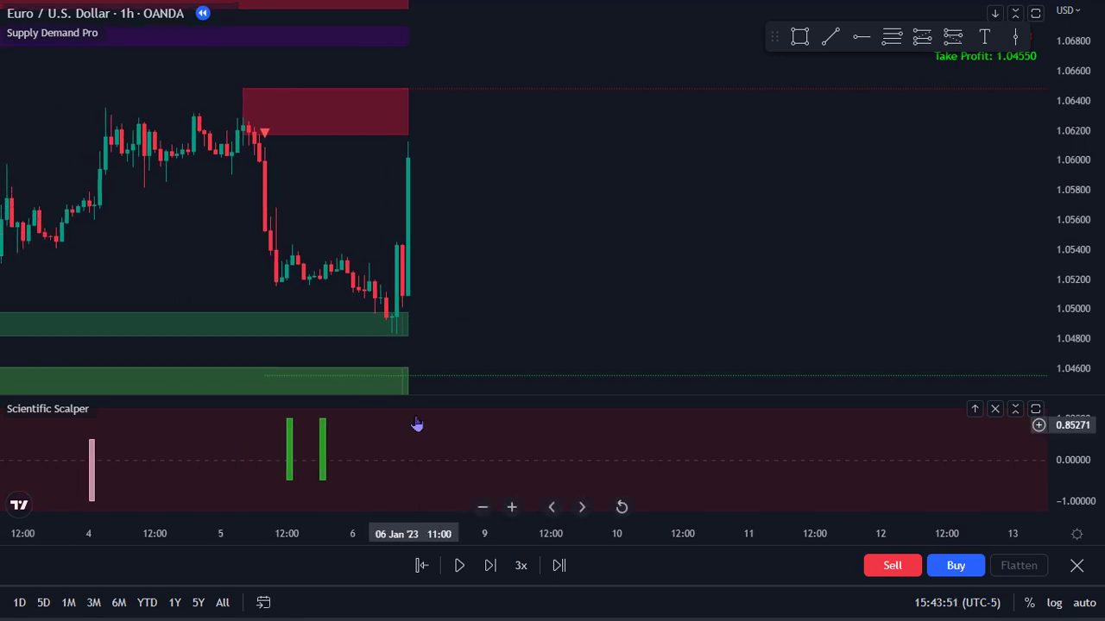
{"action": "scroll", "coordinate": [366, 244], "scroll_direction": "up", "scroll_amount": 1}
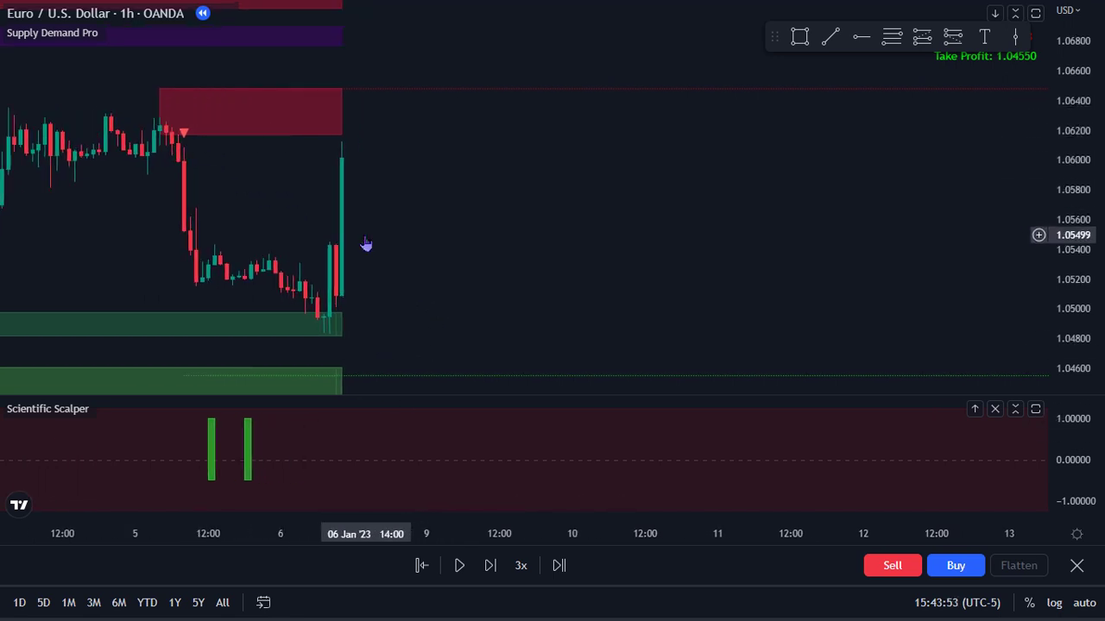
{"action": "left_click_drag", "start_coordinate": [385, 273], "coordinate": [485, 256]}
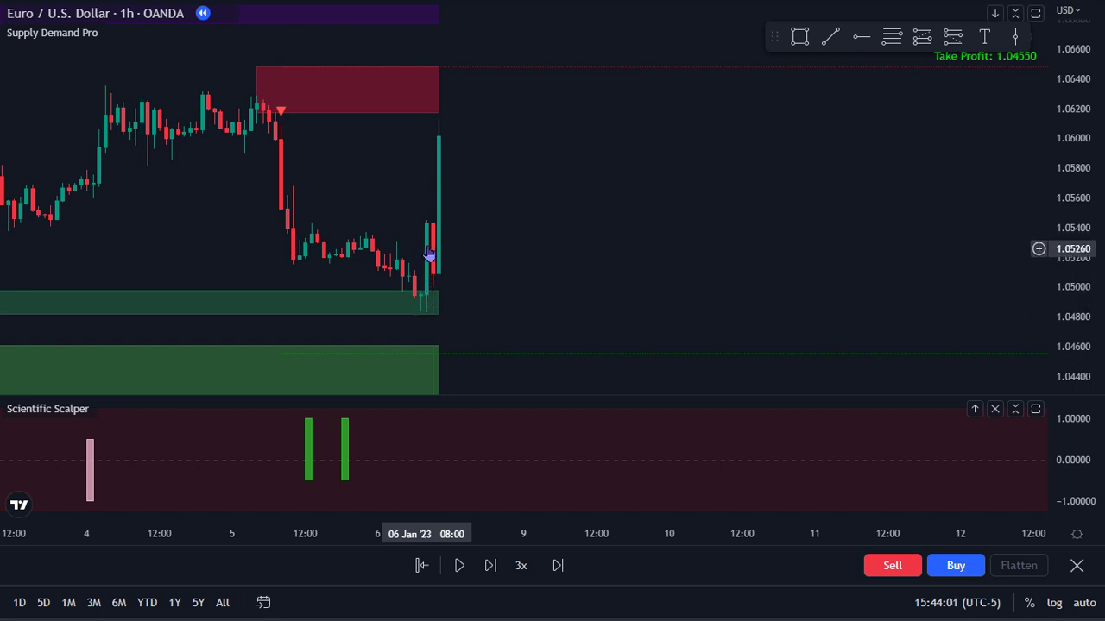
Draw a horizontal ray at the 5 January swing high, shift it to the neighbouring high at 1.05366, and delete it
{"action": "left_click", "coordinate": [861, 36]}
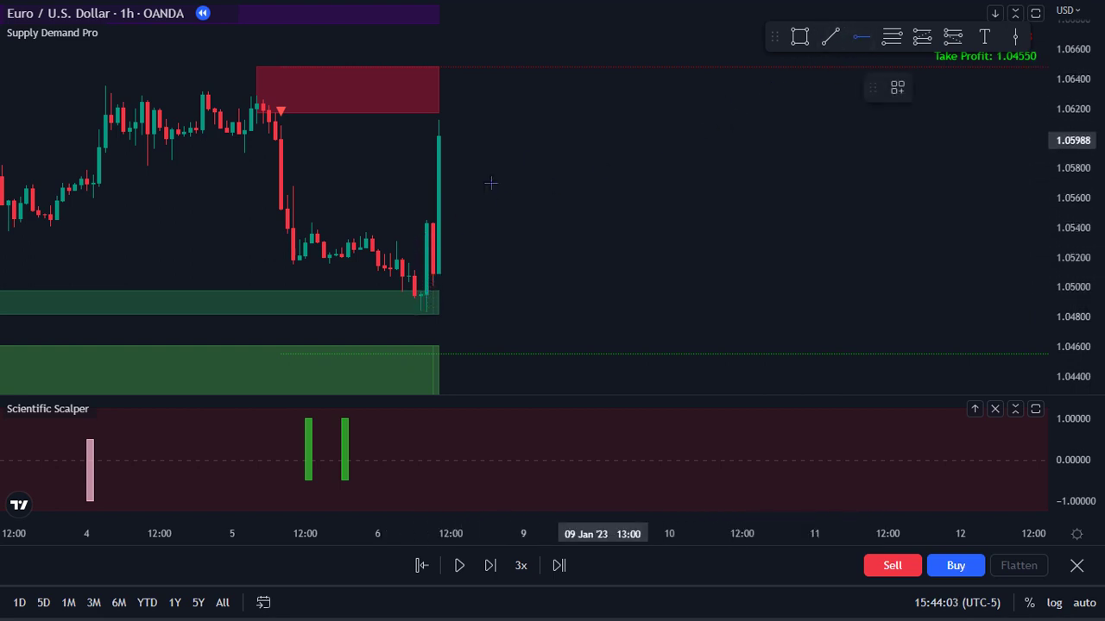
{"action": "left_click", "coordinate": [366, 231]}
{"action": "left_click", "coordinate": [352, 229]}
{"action": "left_click_drag", "start_coordinate": [352, 229], "coordinate": [273, 218]}
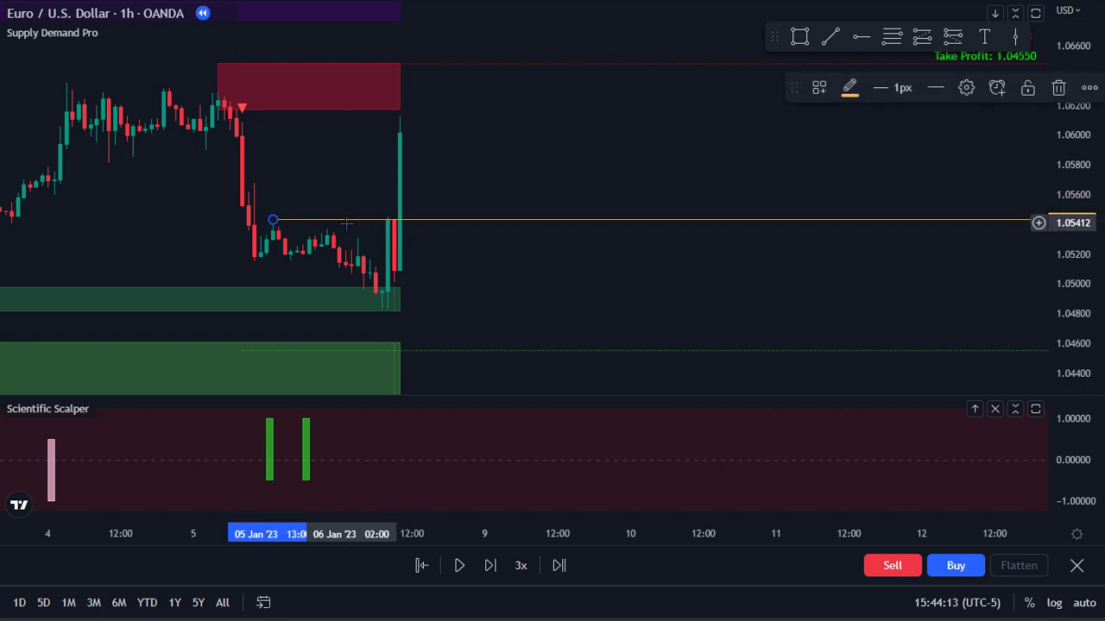
{"action": "left_click_drag", "start_coordinate": [390, 226], "coordinate": [390, 227]}
{"action": "left_click_drag", "start_coordinate": [273, 220], "coordinate": [328, 228]}
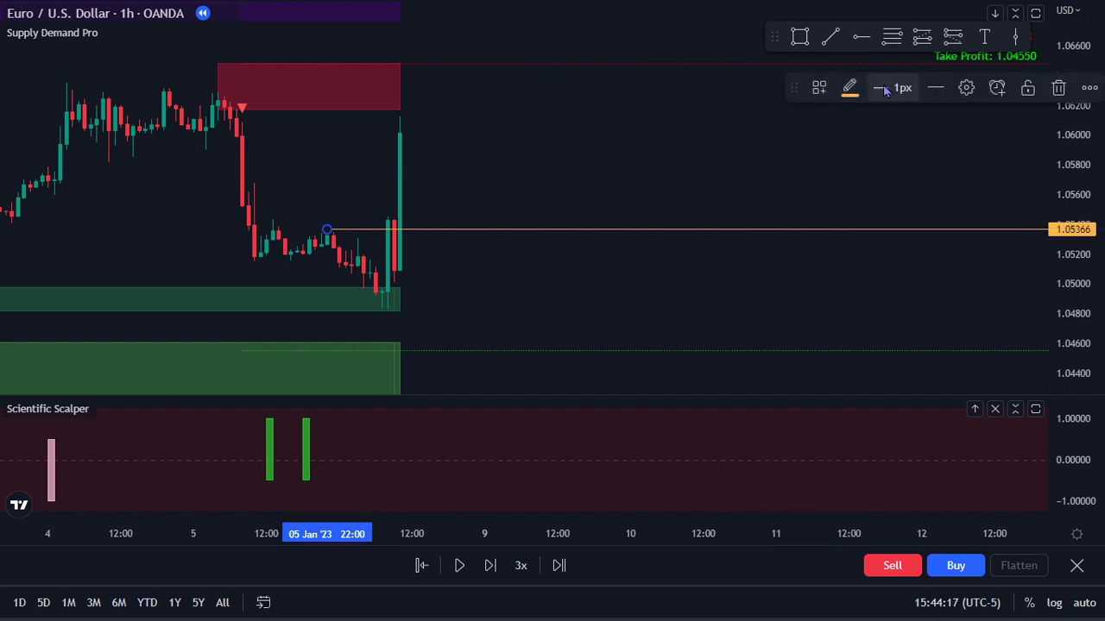
{"action": "left_click", "coordinate": [1058, 88]}
Change the chart interval to 15 minutes and inspect the buy signal above the newly formed demand zone
{"action": "left_click_drag", "start_coordinate": [581, 230], "coordinate": [660, 249]}
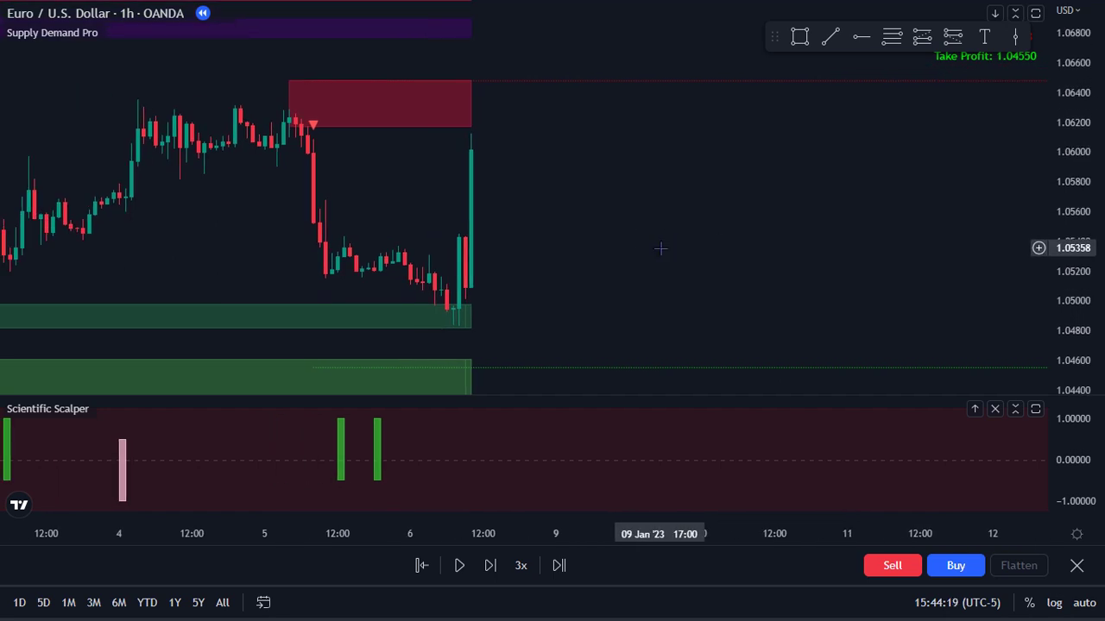
{"action": "type", "text": "1"}
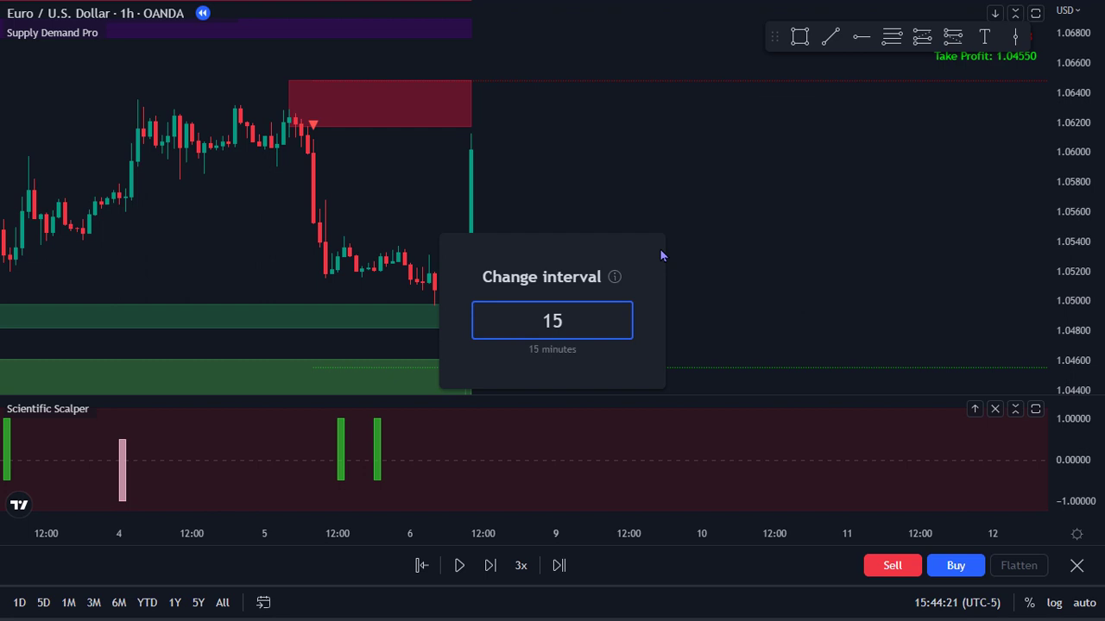
{"action": "type", "text": "5"}
{"action": "key", "text": "Return"}
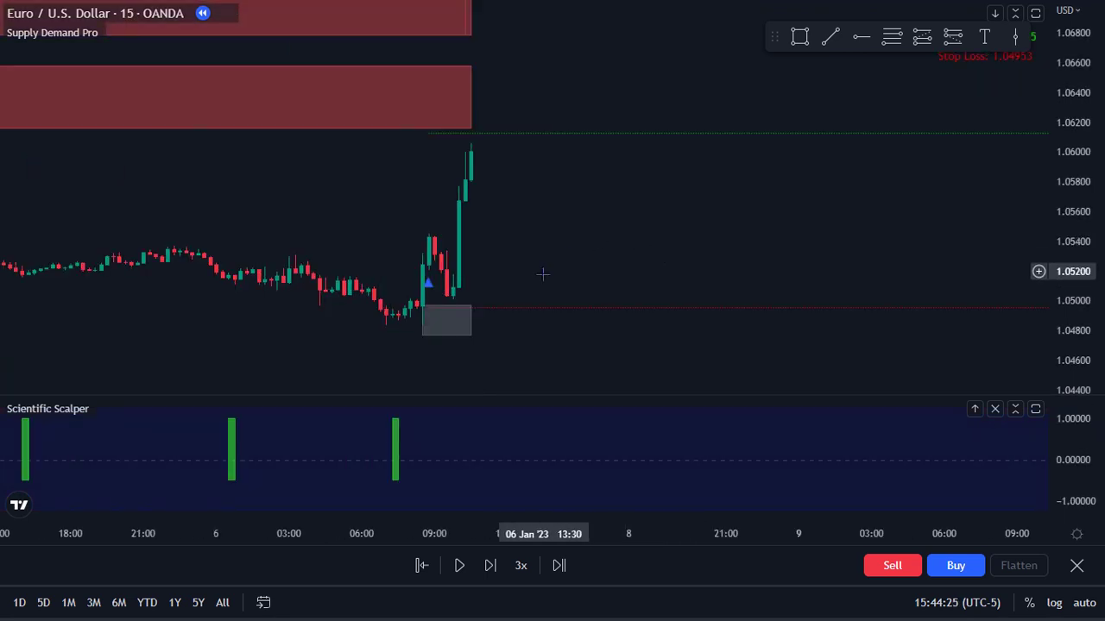
{"action": "scroll", "coordinate": [526, 279], "scroll_direction": "up", "scroll_amount": 2}
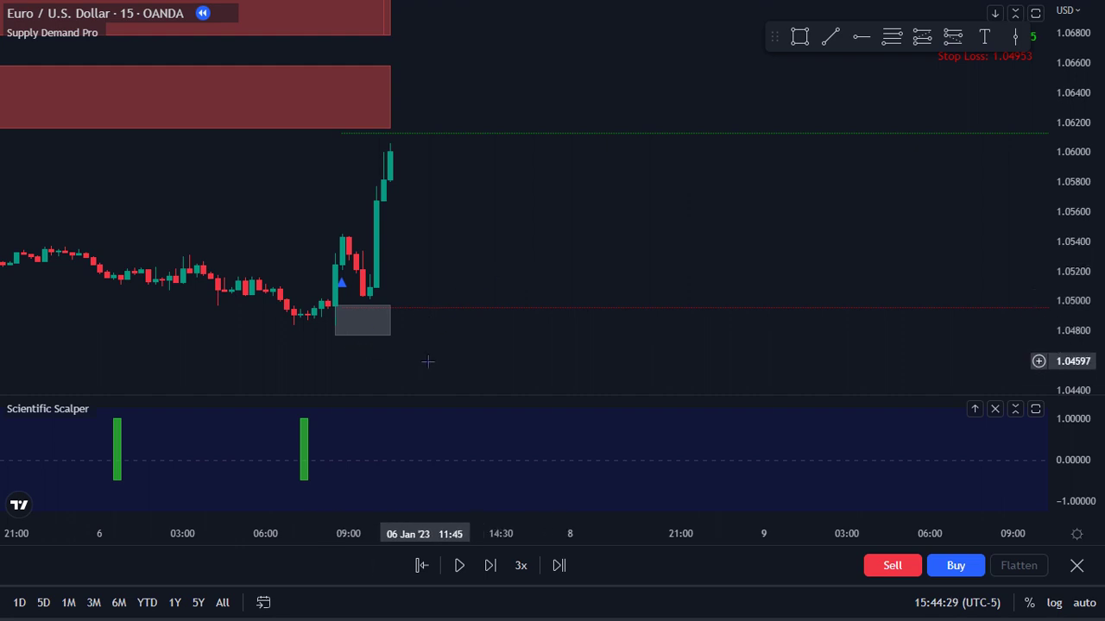
{"action": "scroll", "coordinate": [427, 362], "scroll_direction": "up", "scroll_amount": 1}
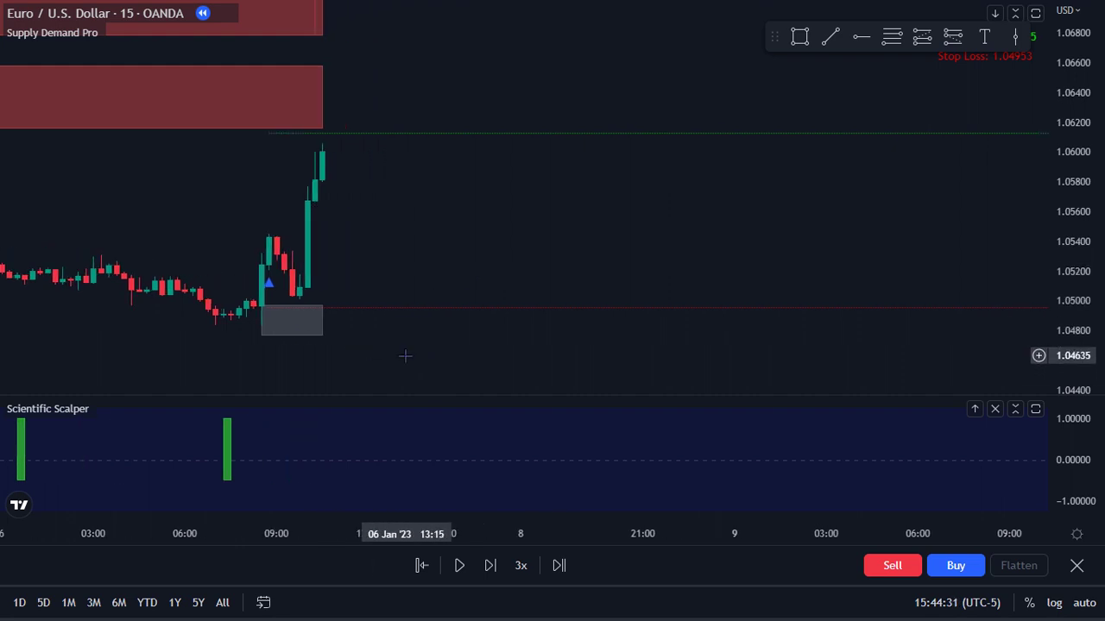
{"action": "left_click_drag", "start_coordinate": [405, 355], "coordinate": [512, 369]}
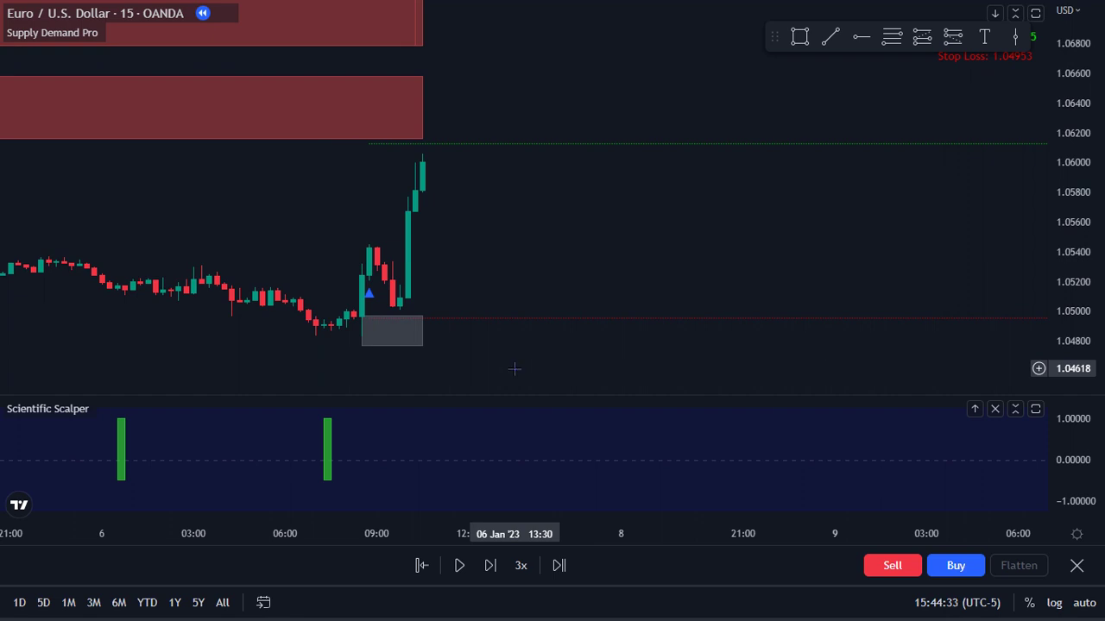
Draw a Fibonacci retracement over the 6 January bounce, from the 1.04833 swing low to the 1.05452 swing high
{"action": "scroll", "coordinate": [513, 369], "scroll_direction": "down", "scroll_amount": 2}
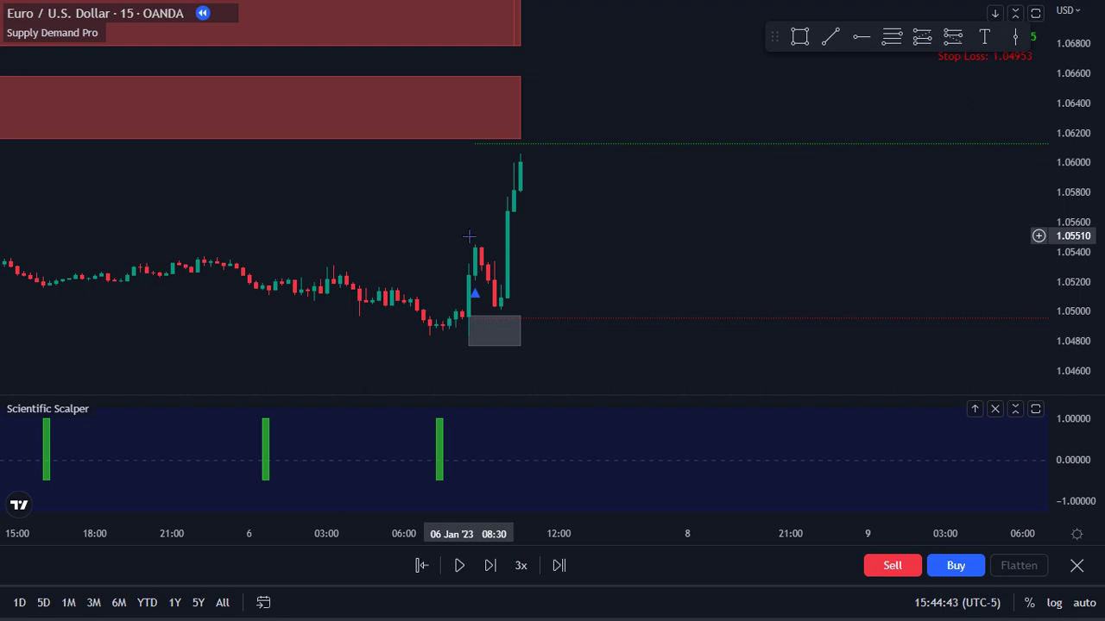
{"action": "scroll", "coordinate": [470, 240], "scroll_direction": "up", "scroll_amount": 1}
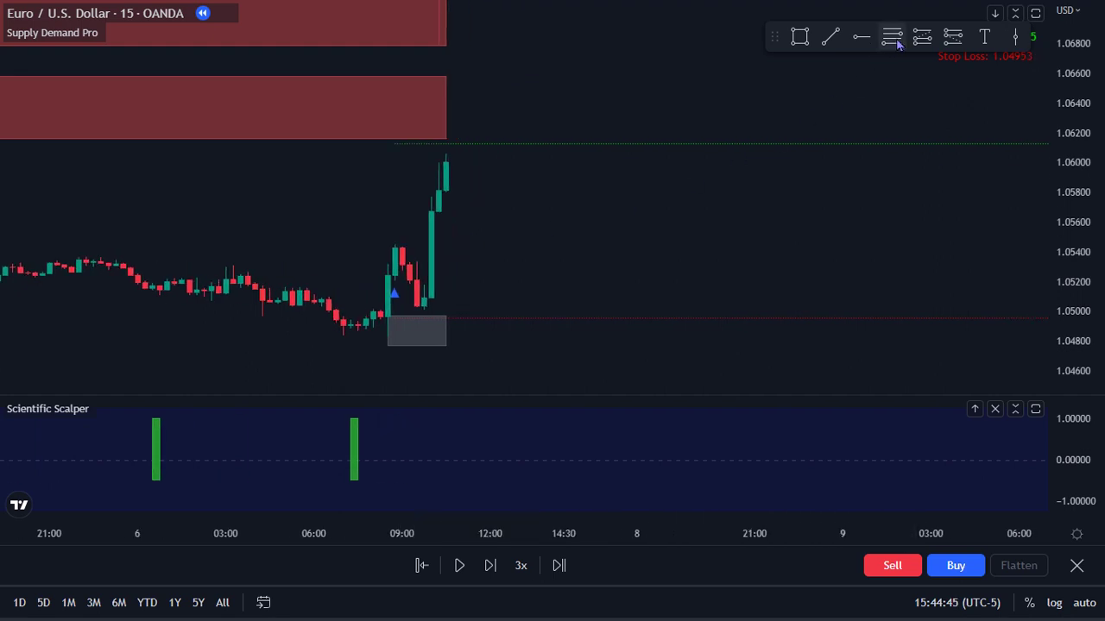
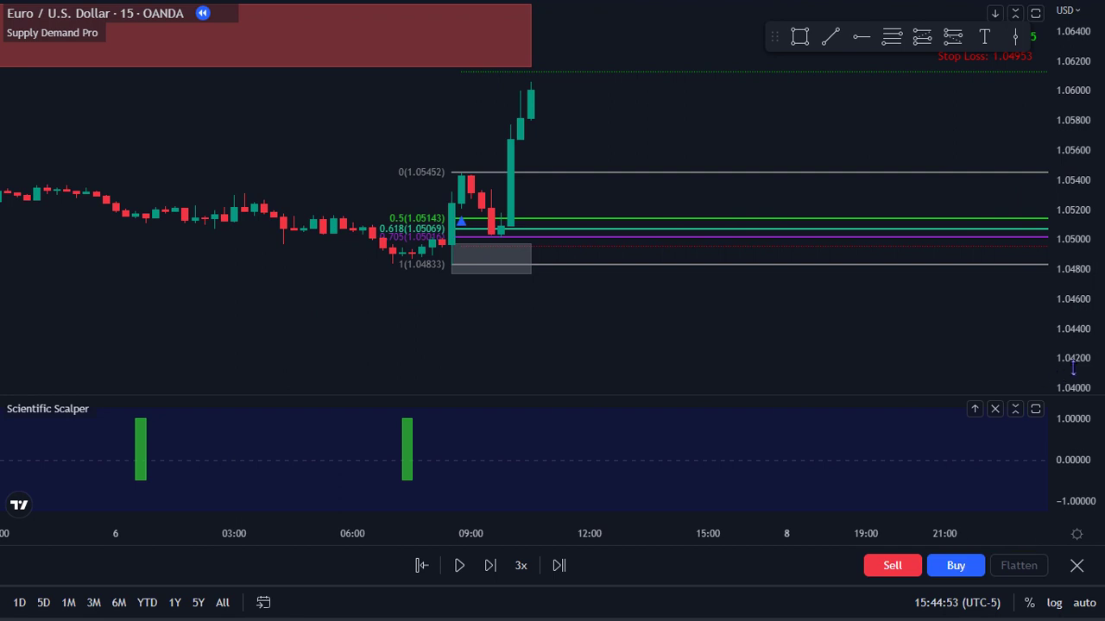
{"action": "left_click_drag", "start_coordinate": [1073, 367], "coordinate": [1073, 225]}
{"action": "scroll", "coordinate": [596, 255], "scroll_direction": "up", "scroll_amount": 3}
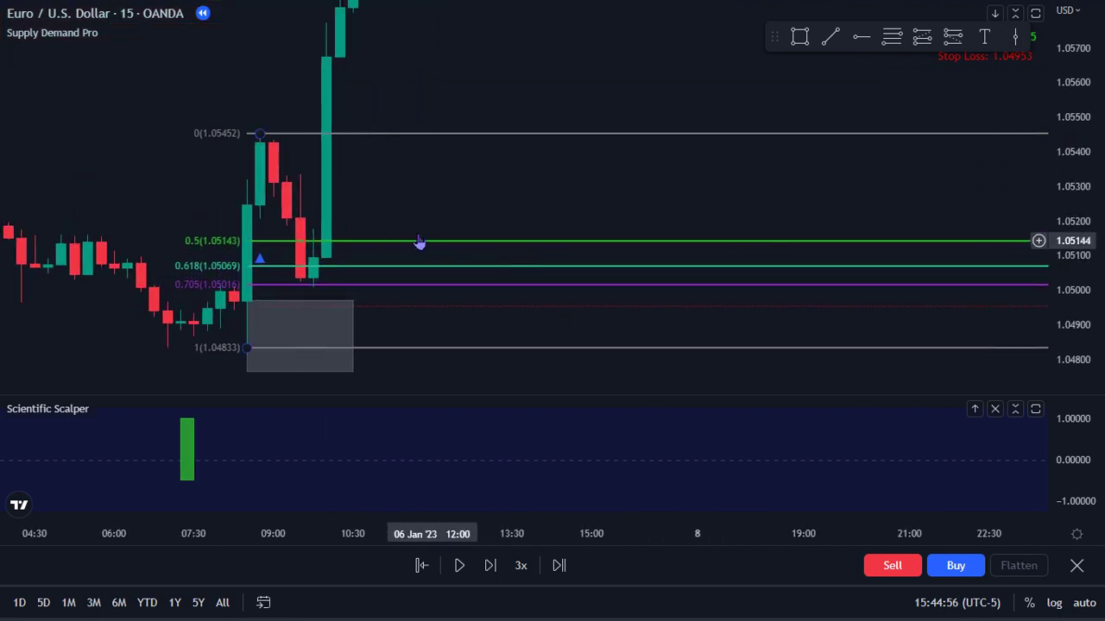
{"action": "left_click_drag", "start_coordinate": [382, 193], "coordinate": [616, 140]}
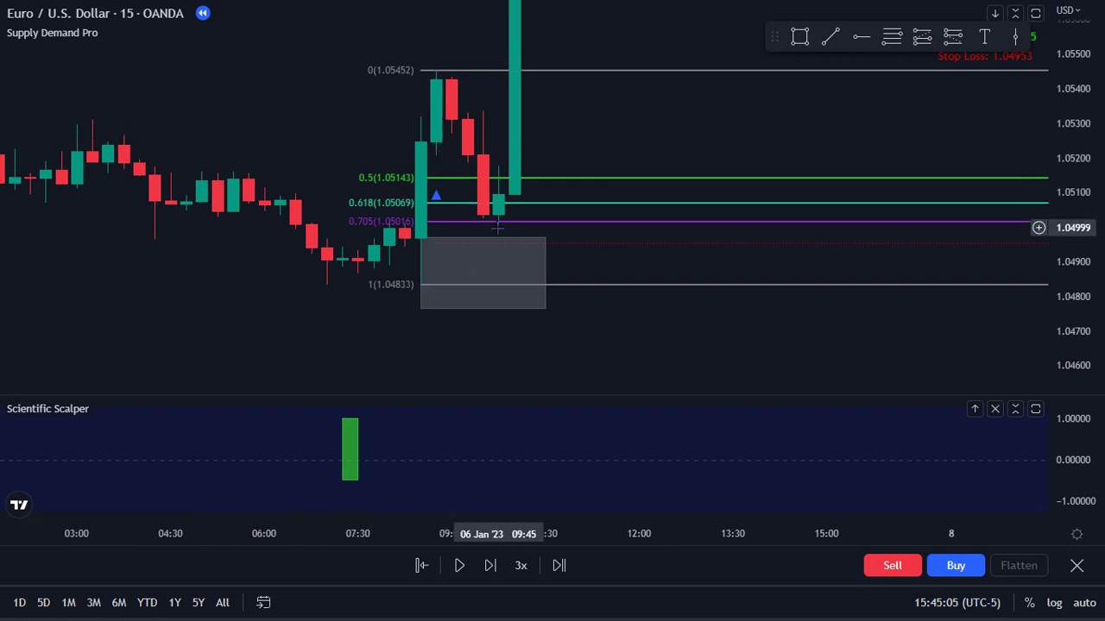
{"action": "scroll", "coordinate": [479, 226], "scroll_direction": "up", "scroll_amount": 1}
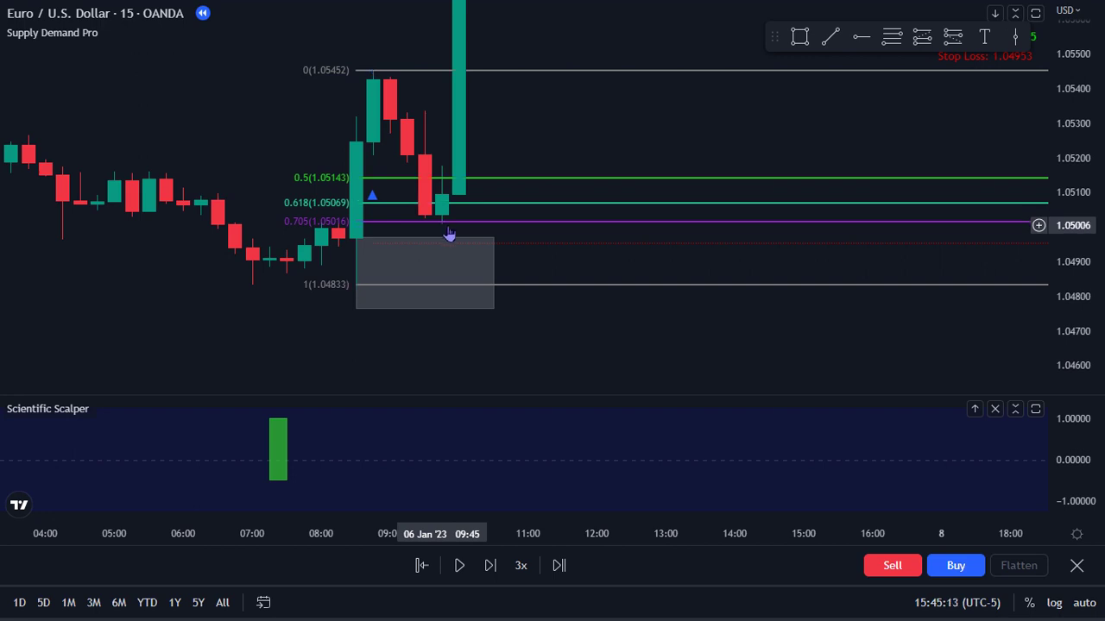
Examine the pullback against the Fibonacci levels above the demand zone, and delete the retracement
{"action": "left_click_drag", "start_coordinate": [449, 234], "coordinate": [607, 259]}
{"action": "scroll", "coordinate": [606, 259], "scroll_direction": "down", "scroll_amount": 2}
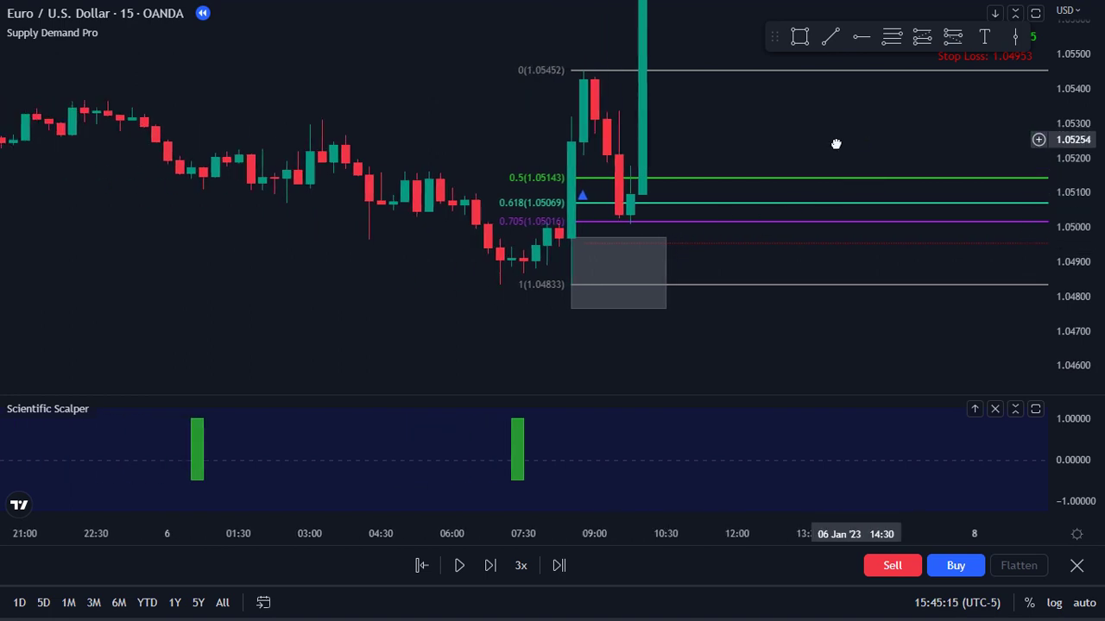
{"action": "scroll", "coordinate": [1001, 161], "scroll_direction": "right", "scroll_amount": 2}
{"action": "scroll", "coordinate": [846, 217], "scroll_direction": "down", "scroll_amount": 4}
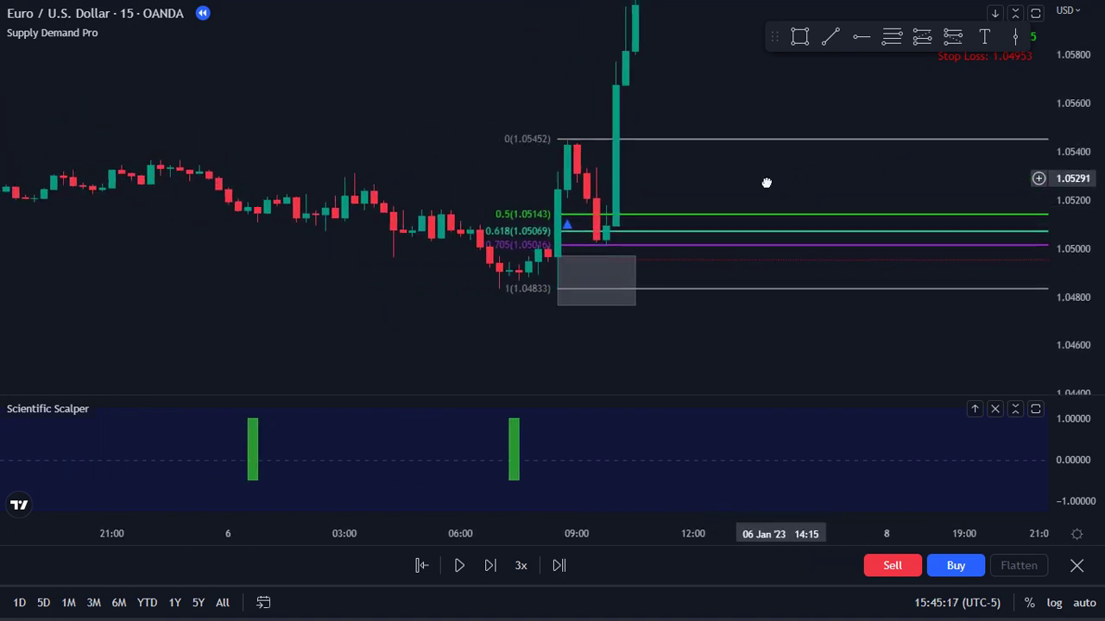
{"action": "left_click_drag", "start_coordinate": [767, 181], "coordinate": [650, 234]}
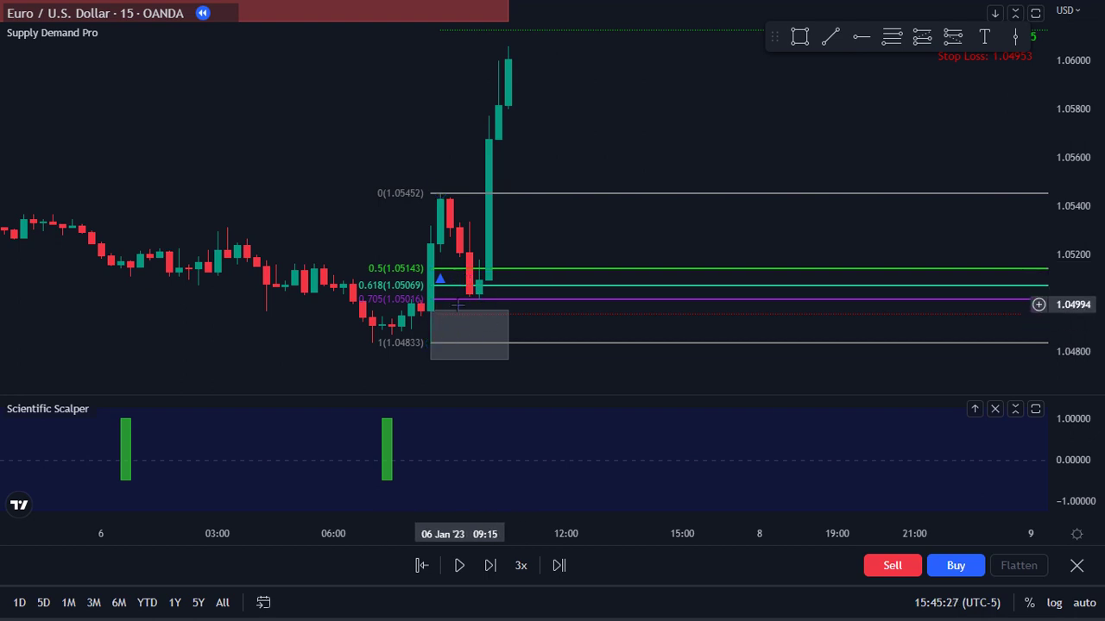
{"action": "scroll", "coordinate": [464, 308], "scroll_direction": "down", "scroll_amount": 1}
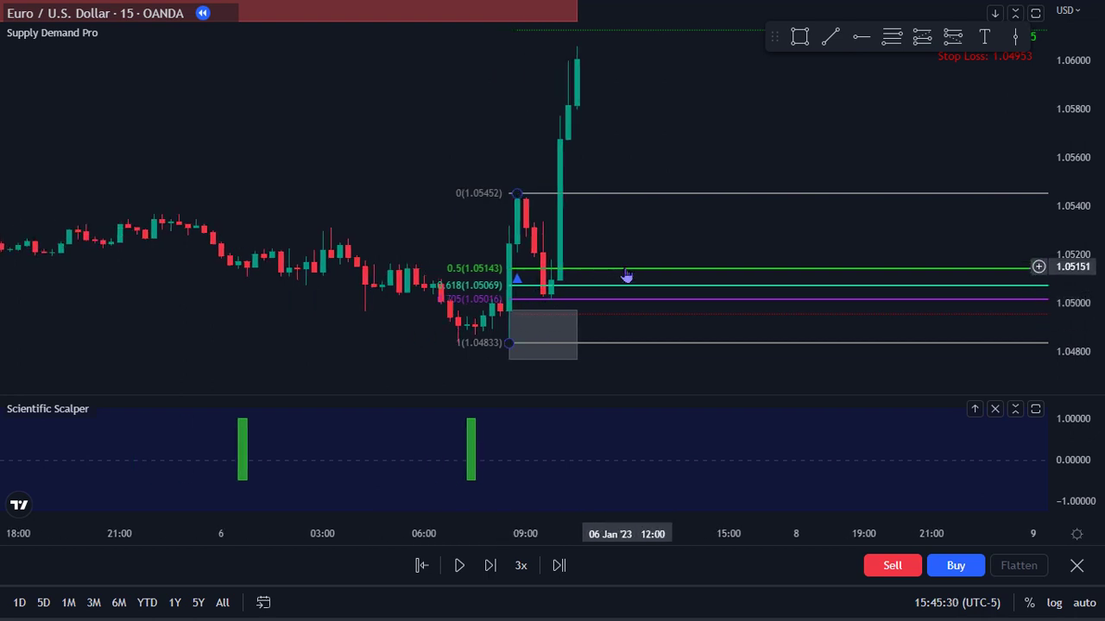
{"action": "left_click", "coordinate": [627, 272]}
{"action": "left_click", "coordinate": [1052, 89]}
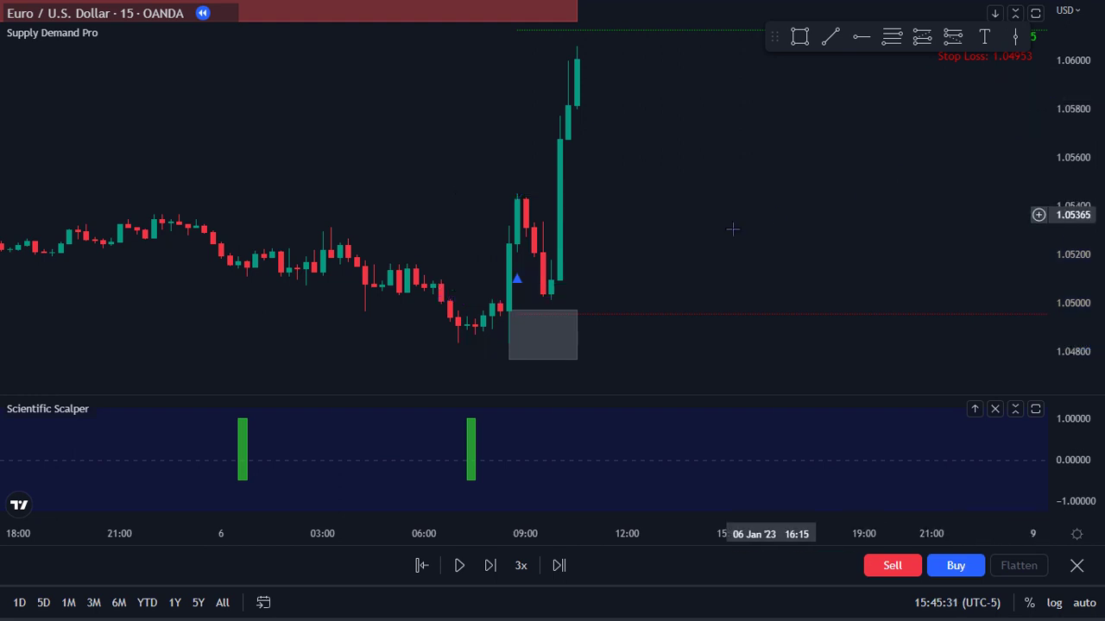
Restart the bar replay from the pullback low at about 09:45 on 6 January
{"action": "left_click_drag", "start_coordinate": [733, 227], "coordinate": [506, 288]}
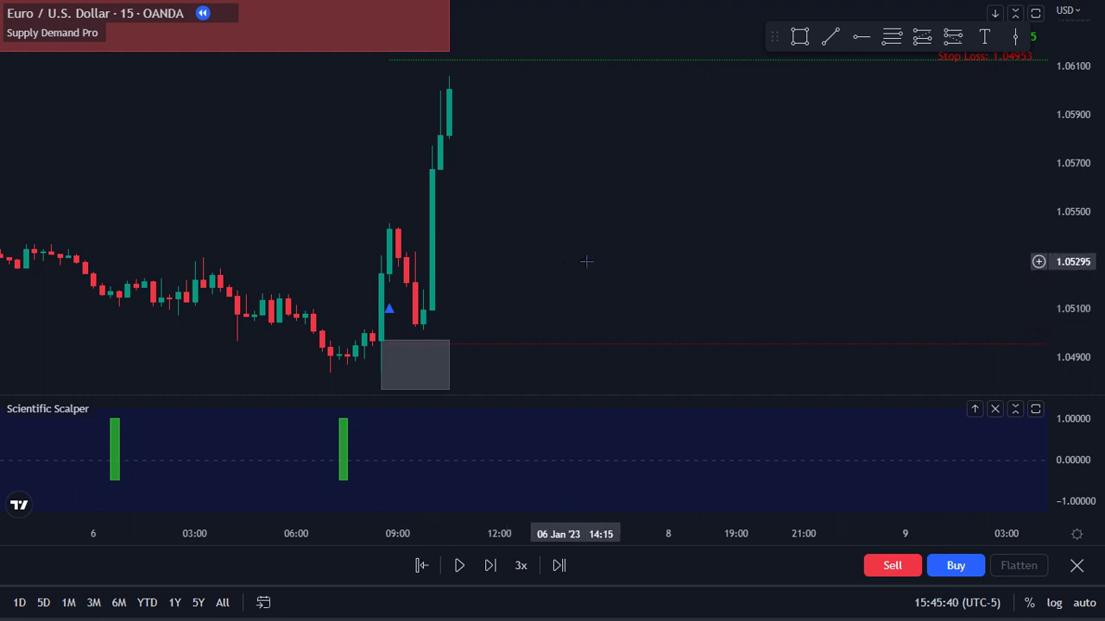
{"action": "scroll", "coordinate": [668, 249], "scroll_direction": "down", "scroll_amount": 2}
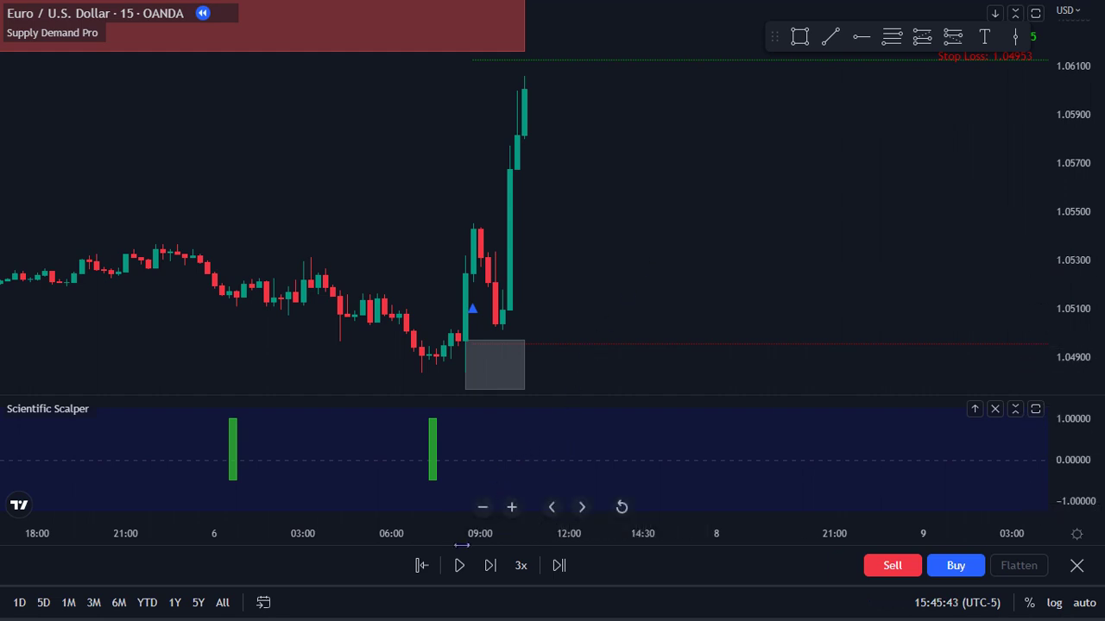
{"action": "left_click", "coordinate": [419, 566]}
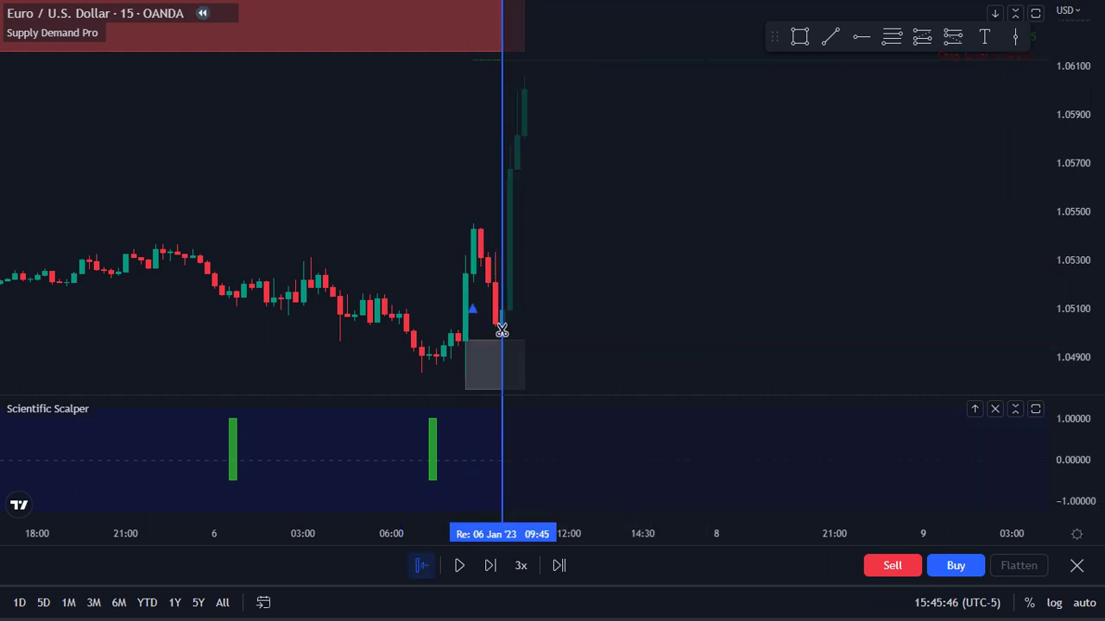
{"action": "left_click", "coordinate": [500, 370]}
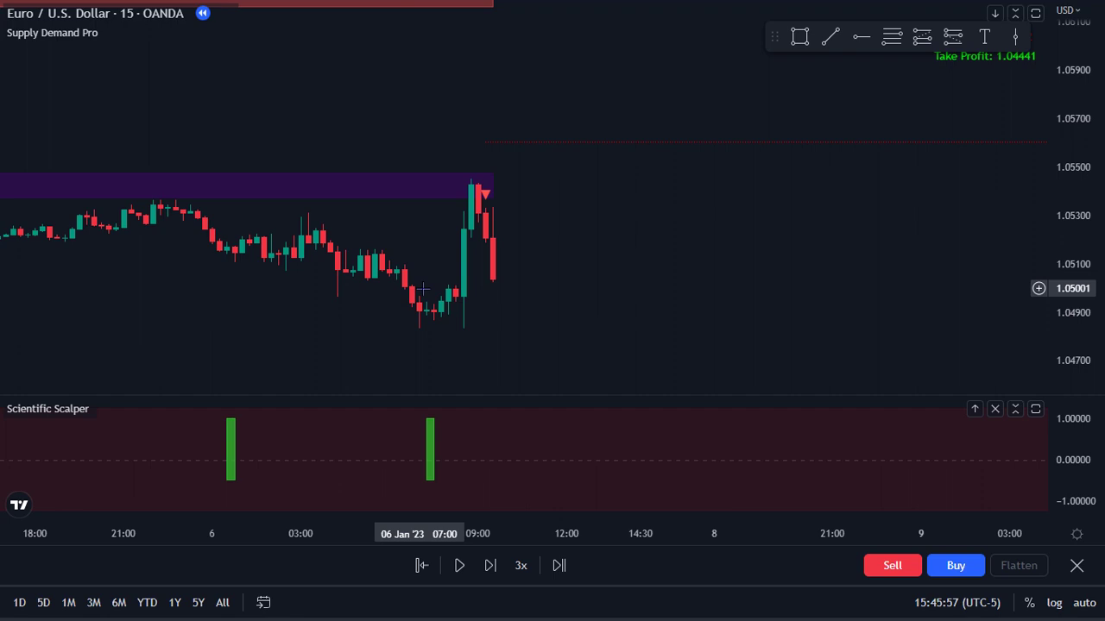
Examine the sell signal, the purple supply zone above it and the preceding decline on the 15-minute chart
{"action": "scroll", "coordinate": [708, 290], "scroll_direction": "down", "scroll_amount": 2}
{"action": "left_click_drag", "start_coordinate": [764, 259], "coordinate": [708, 254]}
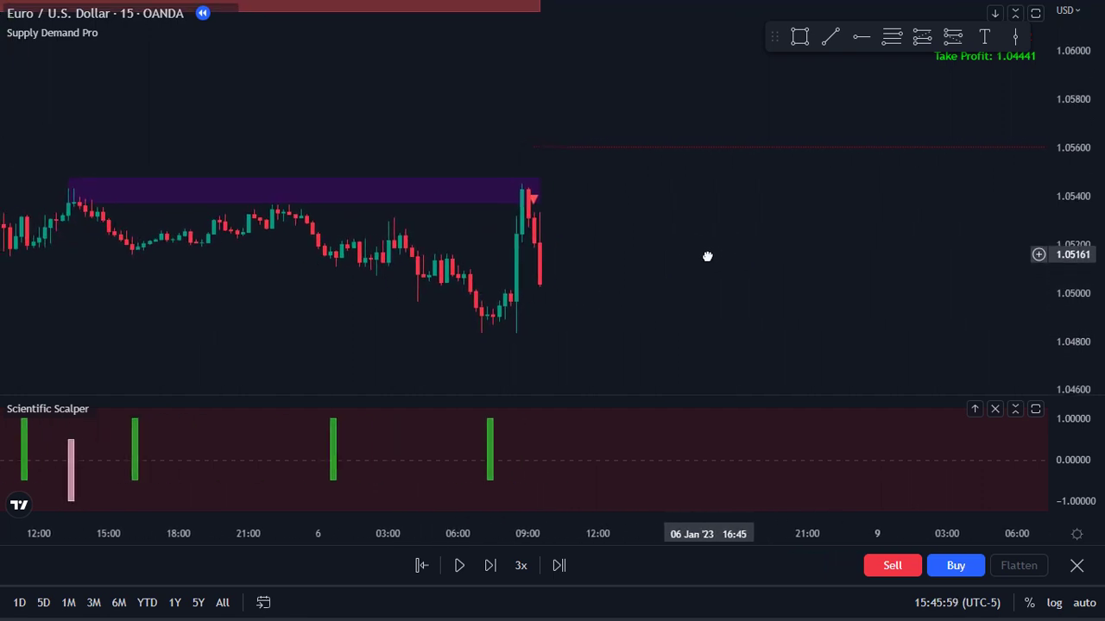
{"action": "left_click_drag", "start_coordinate": [1067, 233], "coordinate": [1069, 245]}
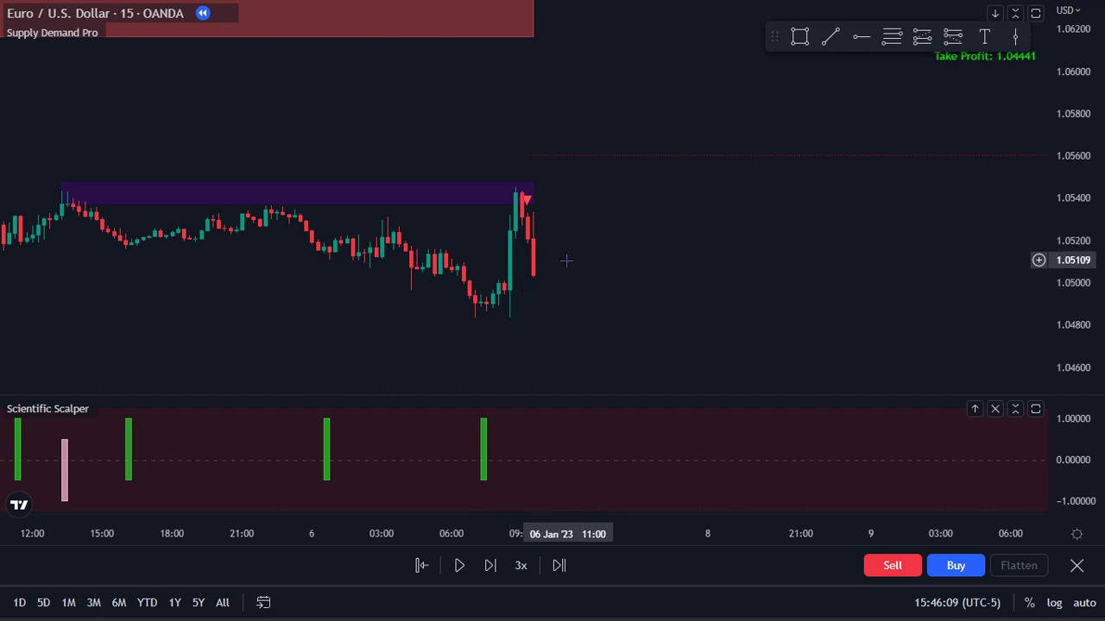
{"action": "scroll", "coordinate": [563, 262], "scroll_direction": "up", "scroll_amount": 4}
{"action": "scroll", "coordinate": [529, 273], "scroll_direction": "up", "scroll_amount": 1}
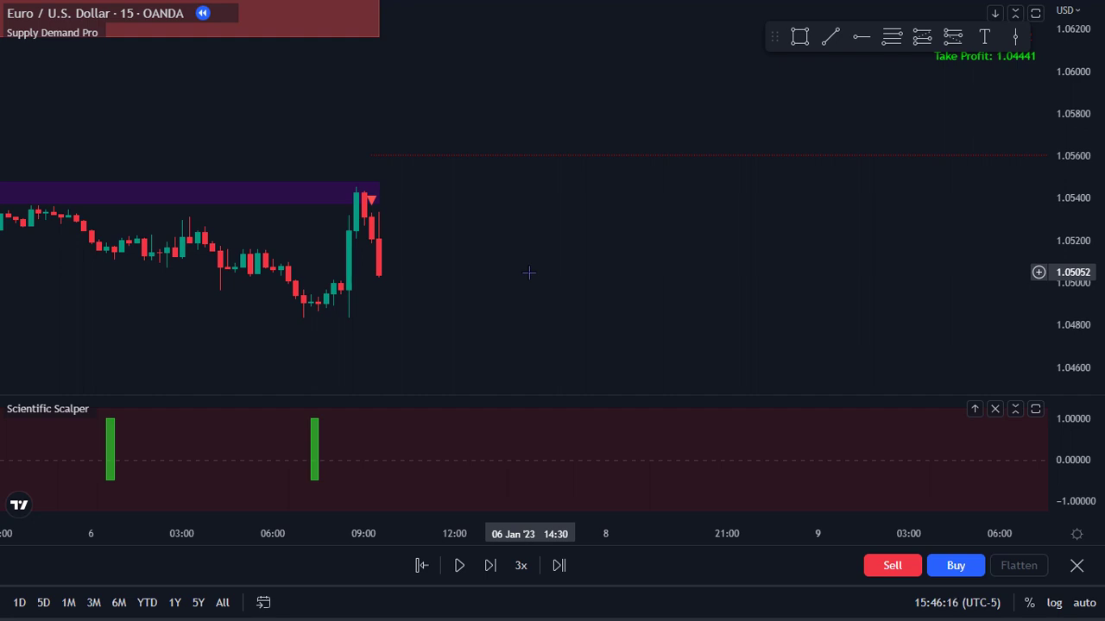
{"action": "scroll", "coordinate": [529, 273], "scroll_direction": "down", "scroll_amount": 2}
{"action": "left_click_drag", "start_coordinate": [932, 215], "coordinate": [861, 224]}
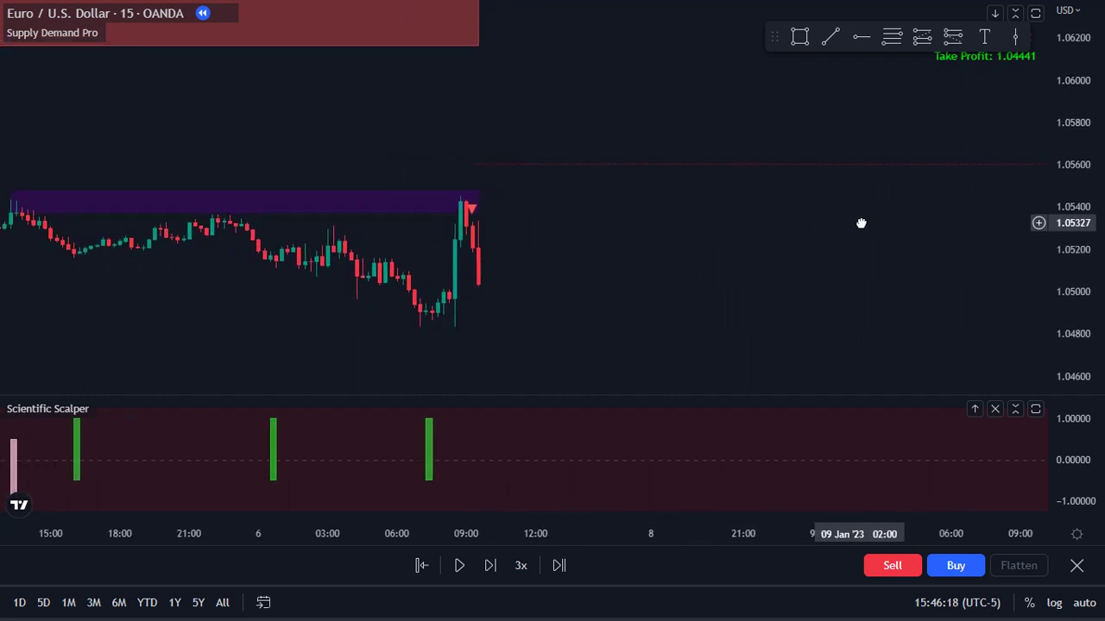
{"action": "scroll", "coordinate": [804, 231], "scroll_direction": "down", "scroll_amount": 2}
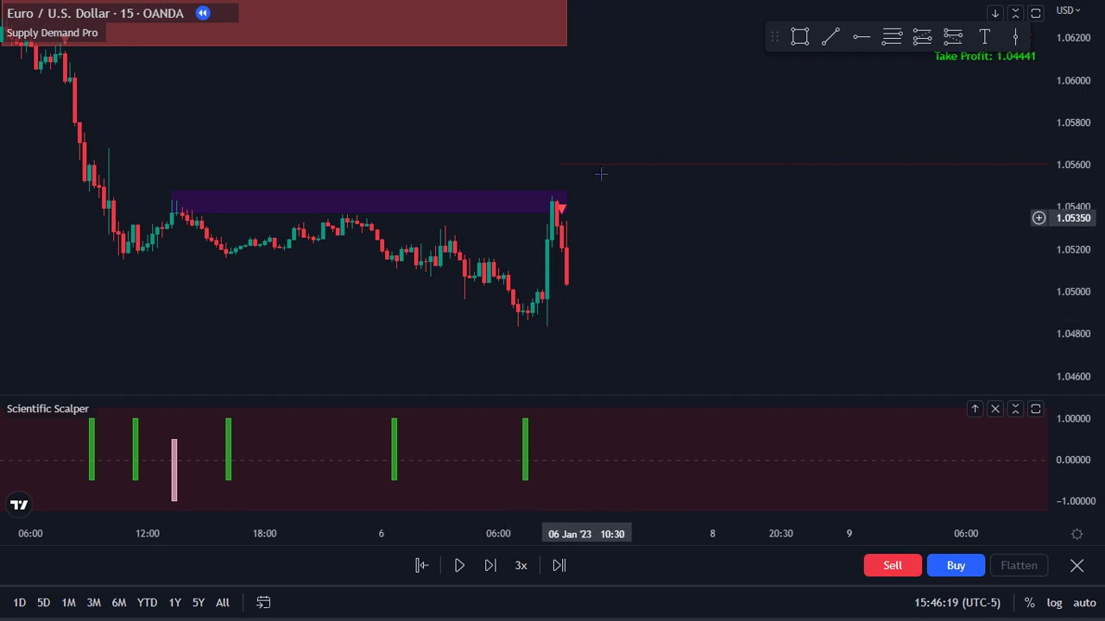
{"action": "scroll", "coordinate": [715, 258], "scroll_direction": "down", "scroll_amount": 1}
{"action": "left_click_drag", "start_coordinate": [715, 259], "coordinate": [631, 292]}
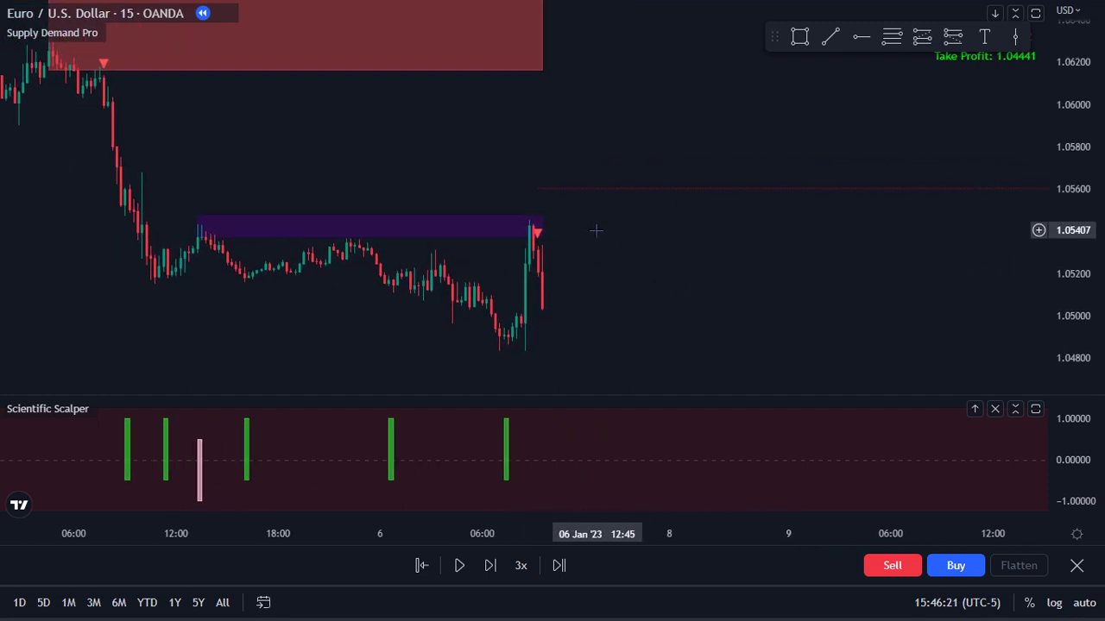
Change the chart interval to 1 hour and play the replay forward to 13 January, pausing it above the new demand zone
{"action": "type", "text": "1H"}
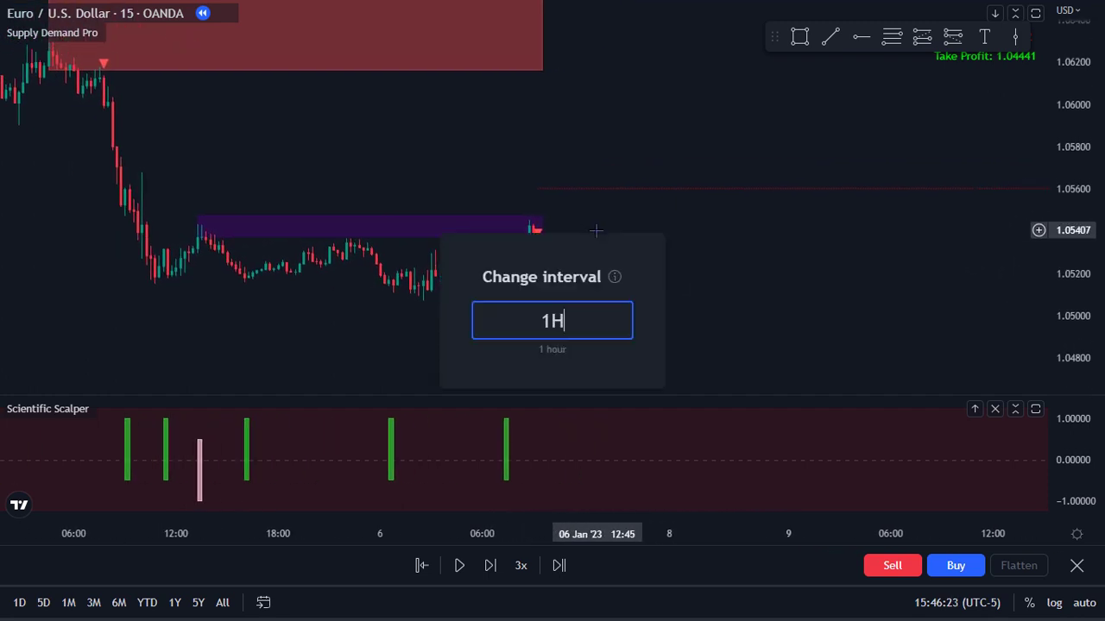
{"action": "key", "text": "Return"}
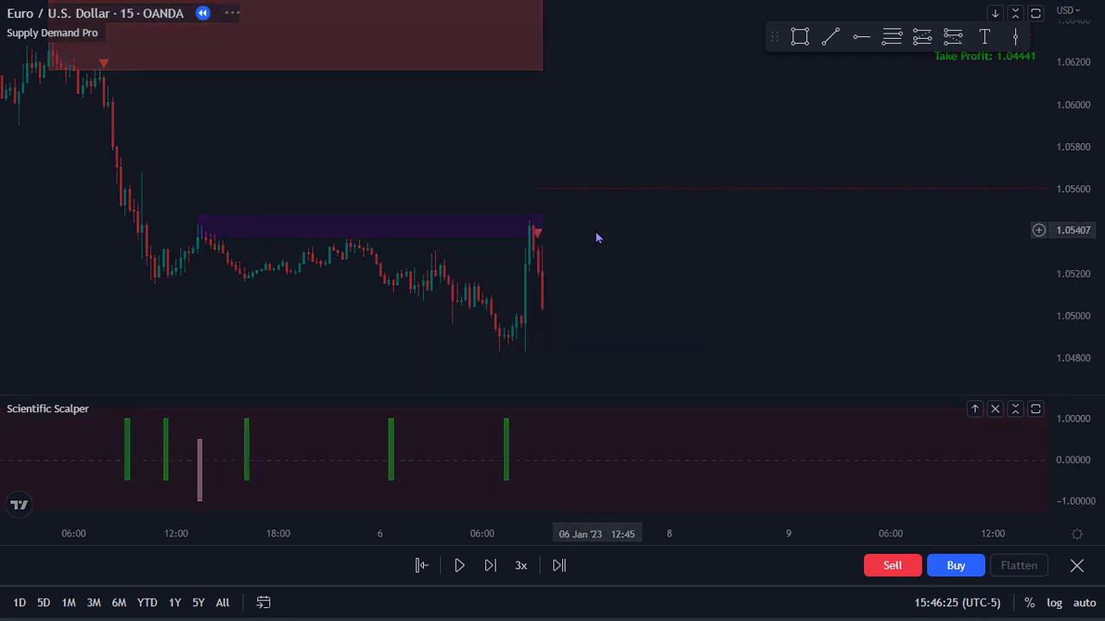
{"action": "left_click", "coordinate": [458, 566]}
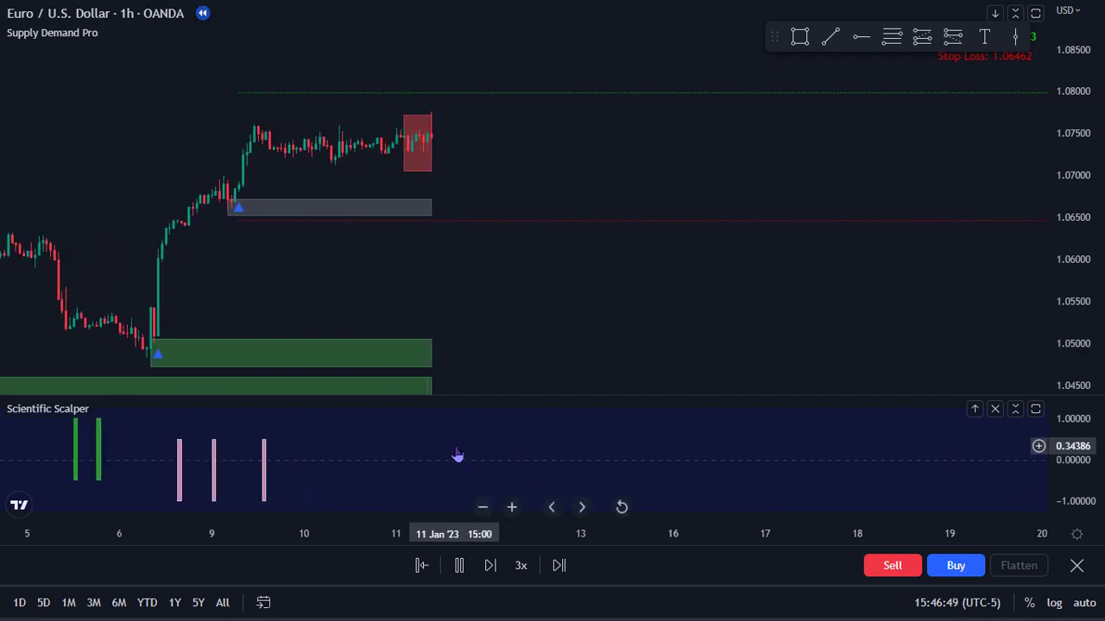
{"action": "scroll", "coordinate": [604, 268], "scroll_direction": "down", "scroll_amount": 1}
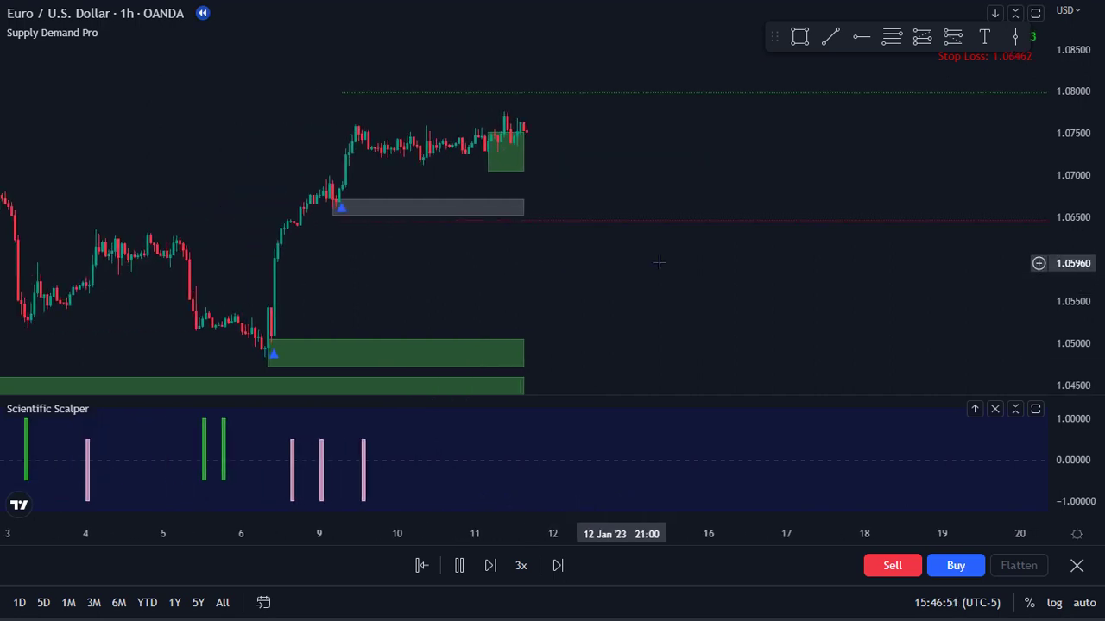
{"action": "left_click_drag", "start_coordinate": [639, 284], "coordinate": [527, 311]}
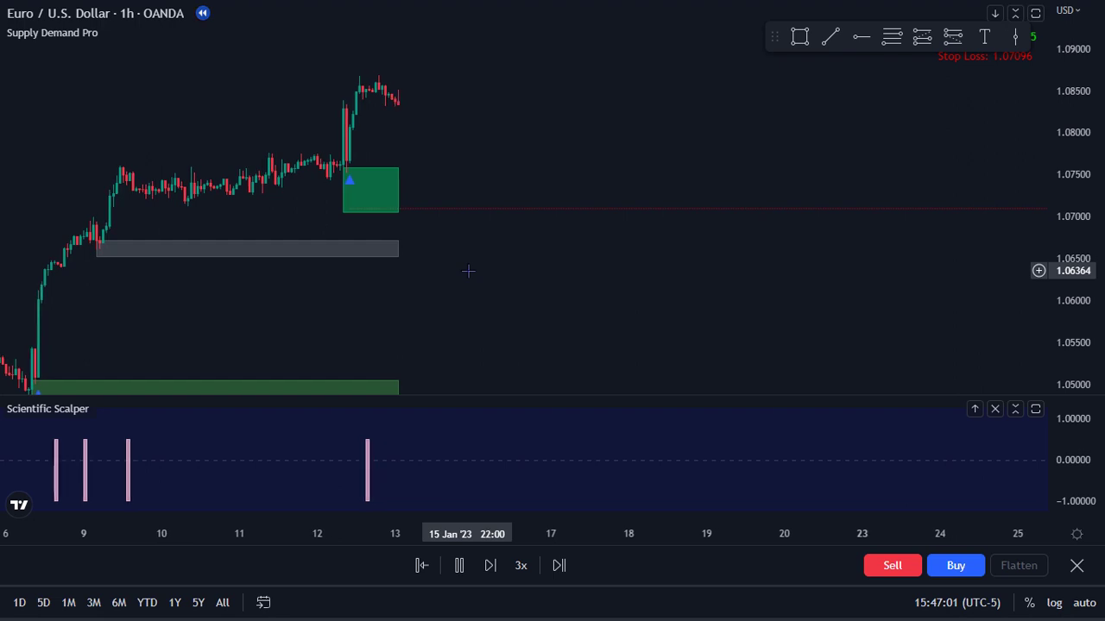
{"action": "key", "text": "shift+Down"}
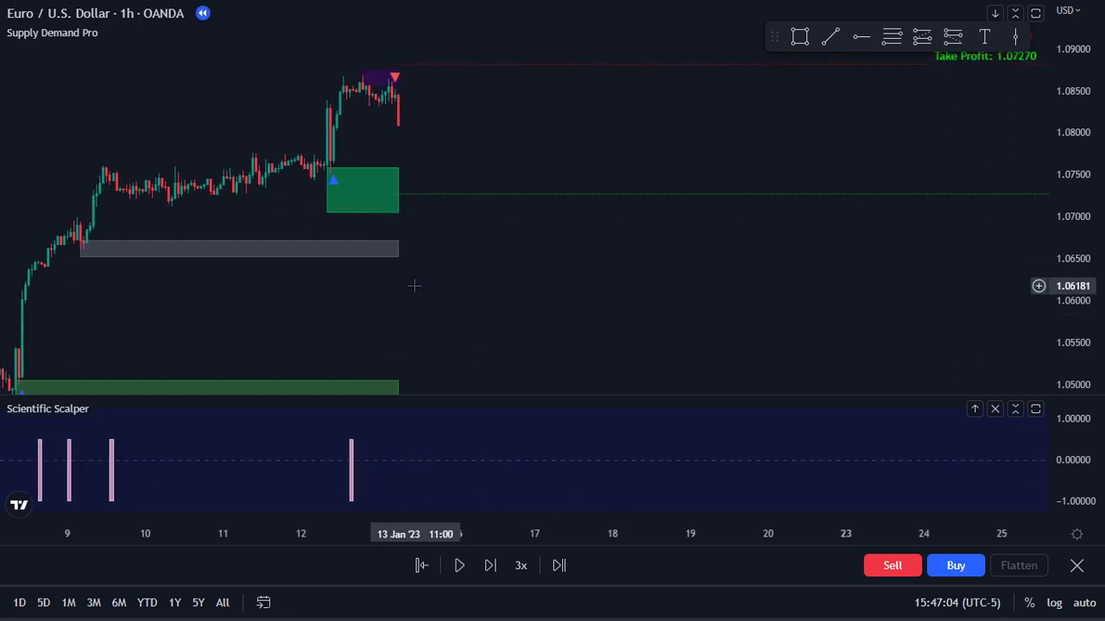
Draw a horizontal ray at 1.07574 from the 11 January high, along the upper edge of the newest demand zone
{"action": "left_click_drag", "start_coordinate": [413, 286], "coordinate": [527, 305]}
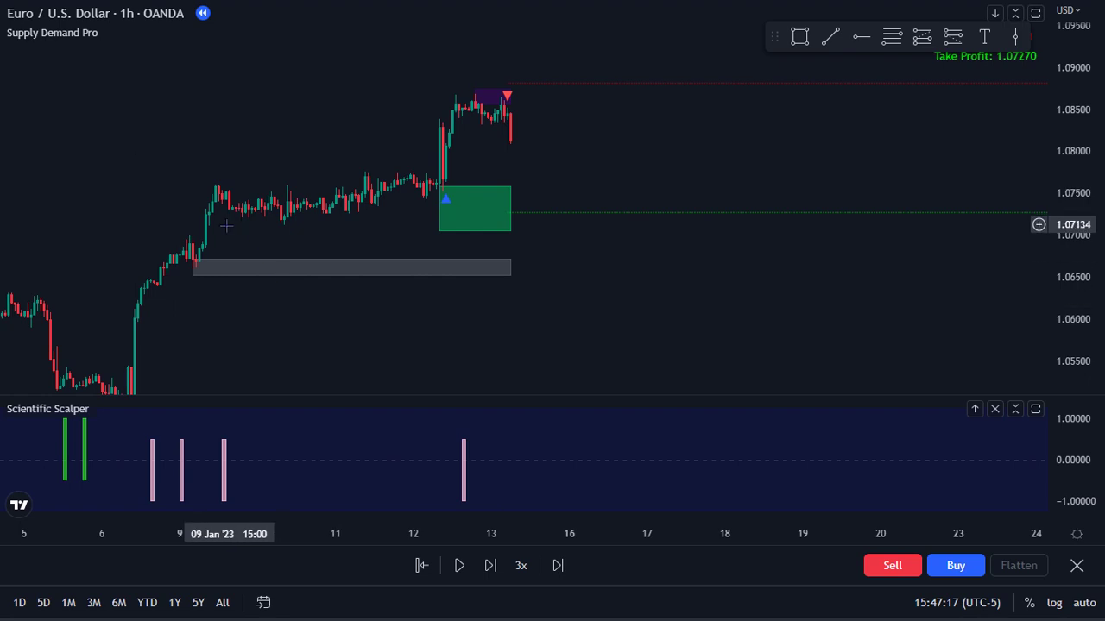
{"action": "left_click_drag", "start_coordinate": [235, 224], "coordinate": [215, 208]}
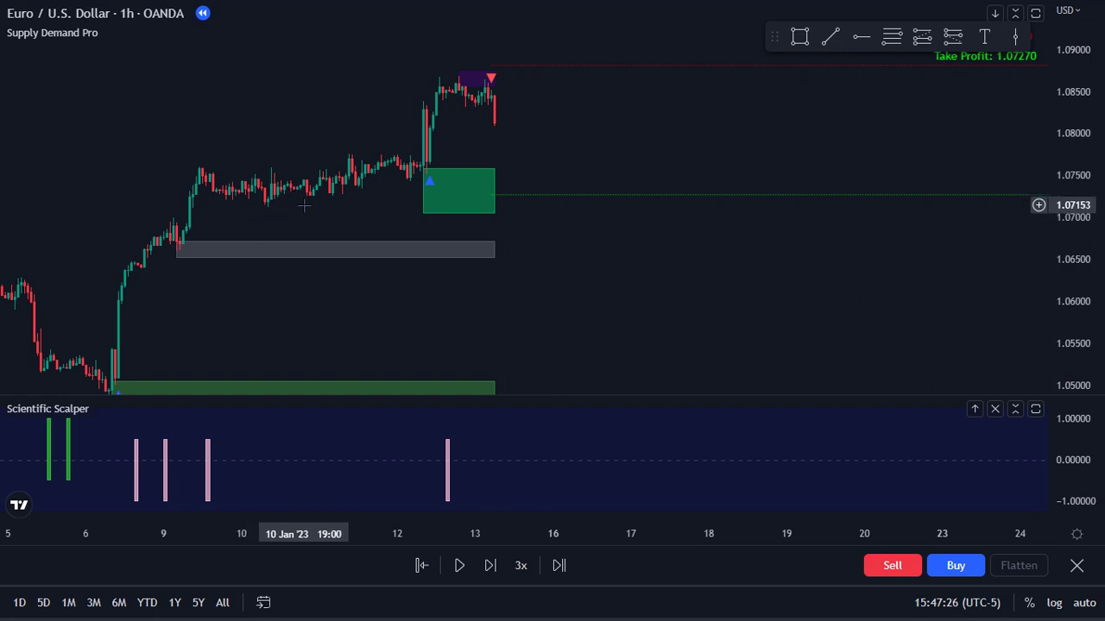
{"action": "scroll", "coordinate": [303, 205], "scroll_direction": "up", "scroll_amount": 3}
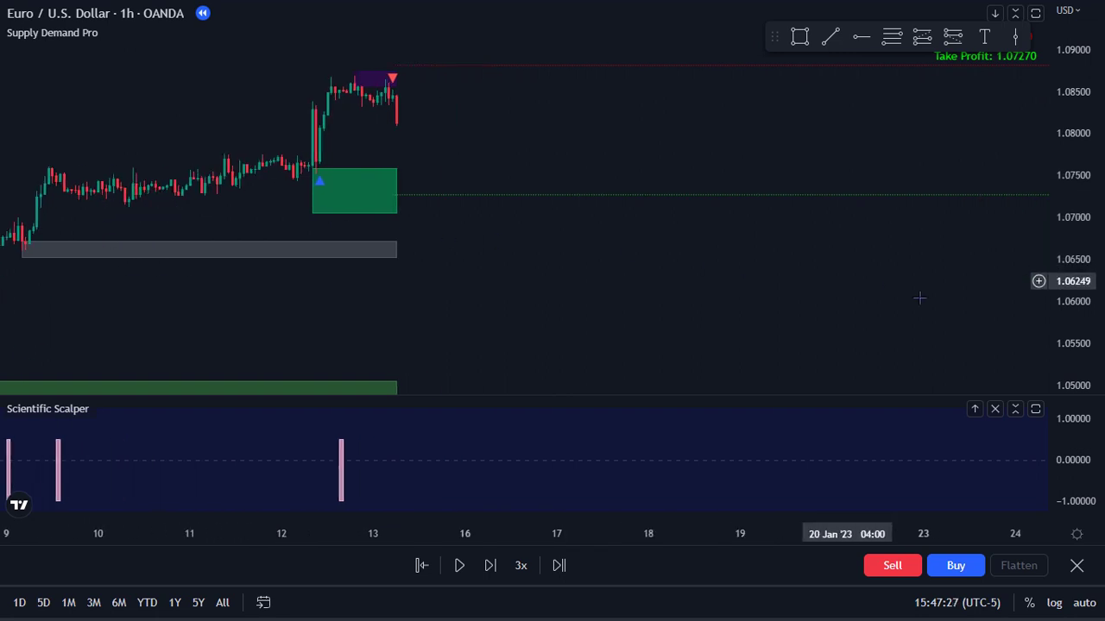
{"action": "mouse_move", "coordinate": [1079, 350]}
{"action": "left_mouse_down"}
{"action": "mouse_move", "coordinate": [1079, 314]}
{"action": "mouse_move", "coordinate": [833, 276]}
{"action": "mouse_move", "coordinate": [737, 320]}
{"action": "mouse_move", "coordinate": [806, 316]}
{"action": "mouse_move", "coordinate": [855, 330]}
{"action": "left_mouse_up"}
{"action": "left_click", "coordinate": [861, 36]}
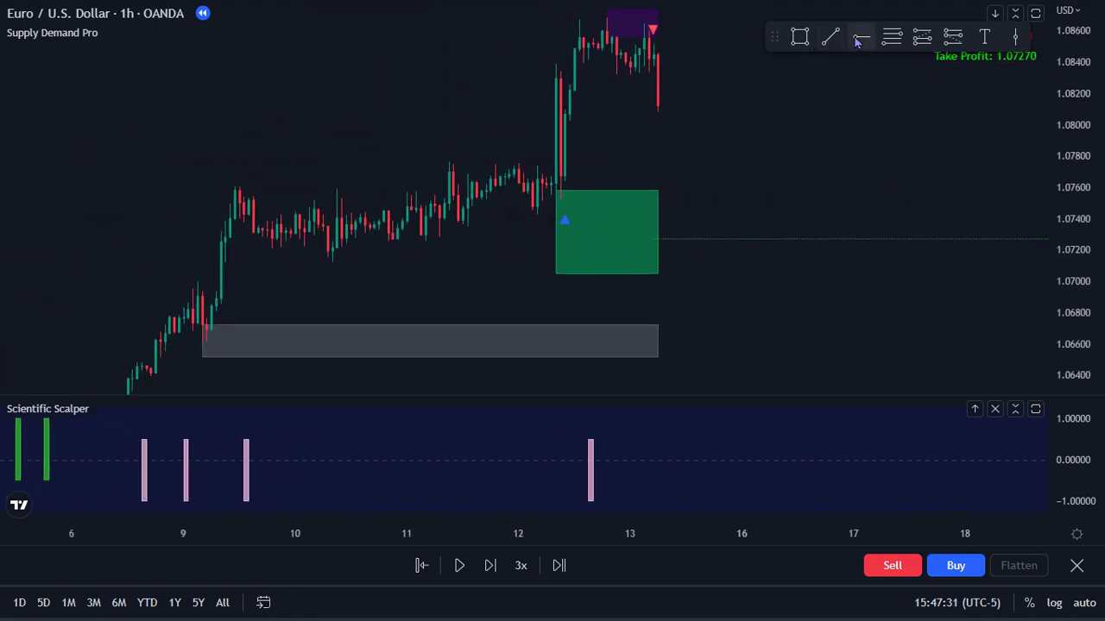
{"action": "left_click", "coordinate": [418, 191]}
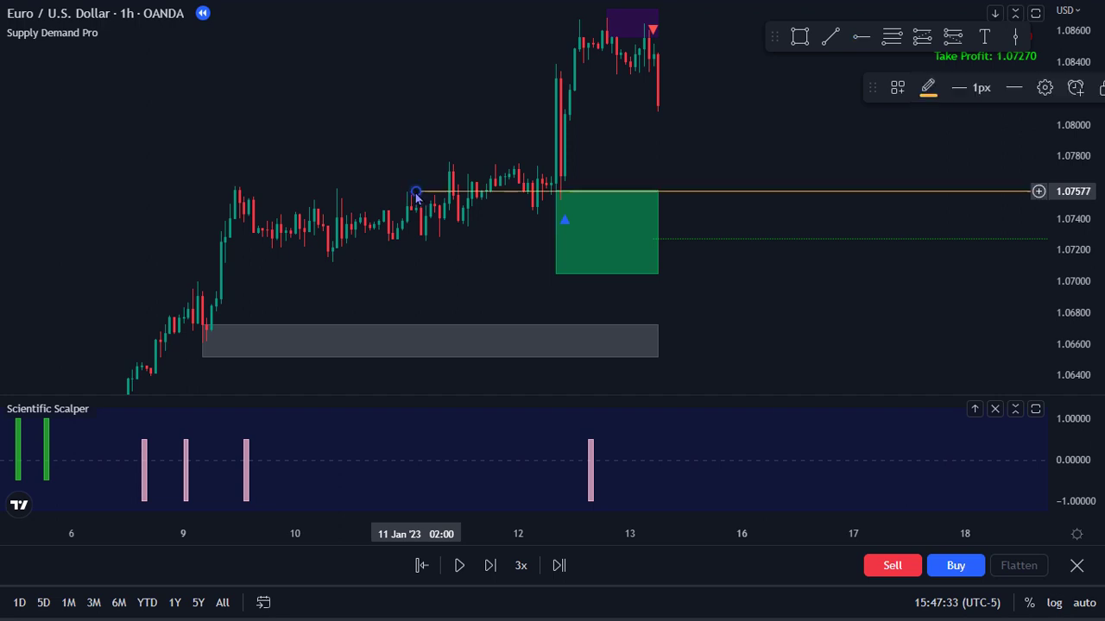
{"action": "left_click", "coordinate": [494, 272]}
Restart the bar replay from 15:00 on 11 January on the 1-hour chart
{"action": "scroll", "coordinate": [494, 271], "scroll_direction": "up", "scroll_amount": 2}
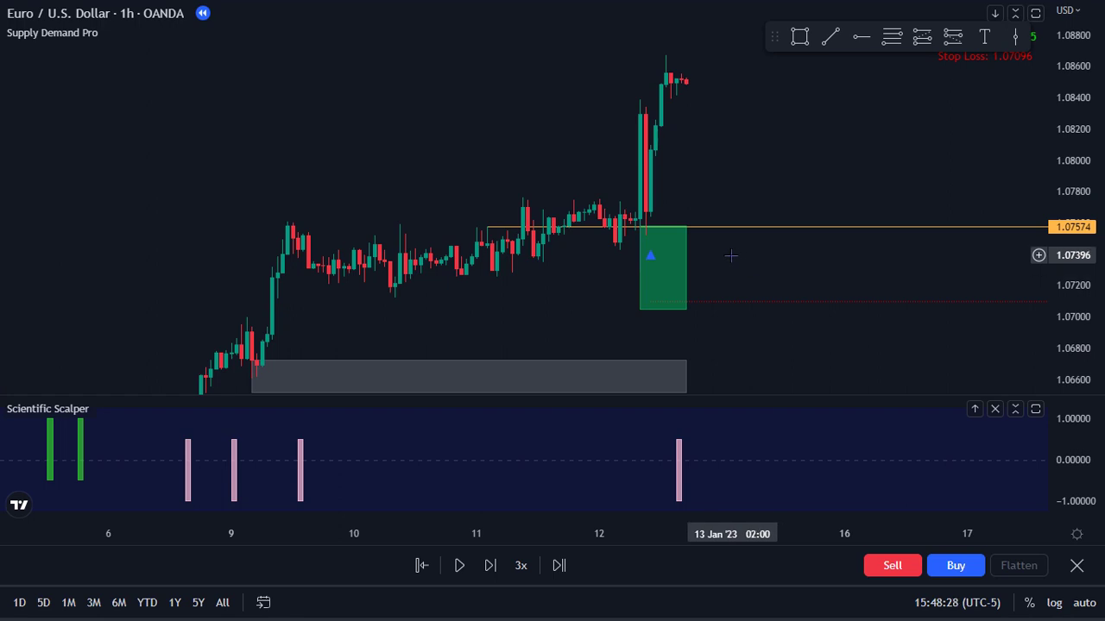
{"action": "scroll", "coordinate": [730, 255], "scroll_direction": "down", "scroll_amount": 1}
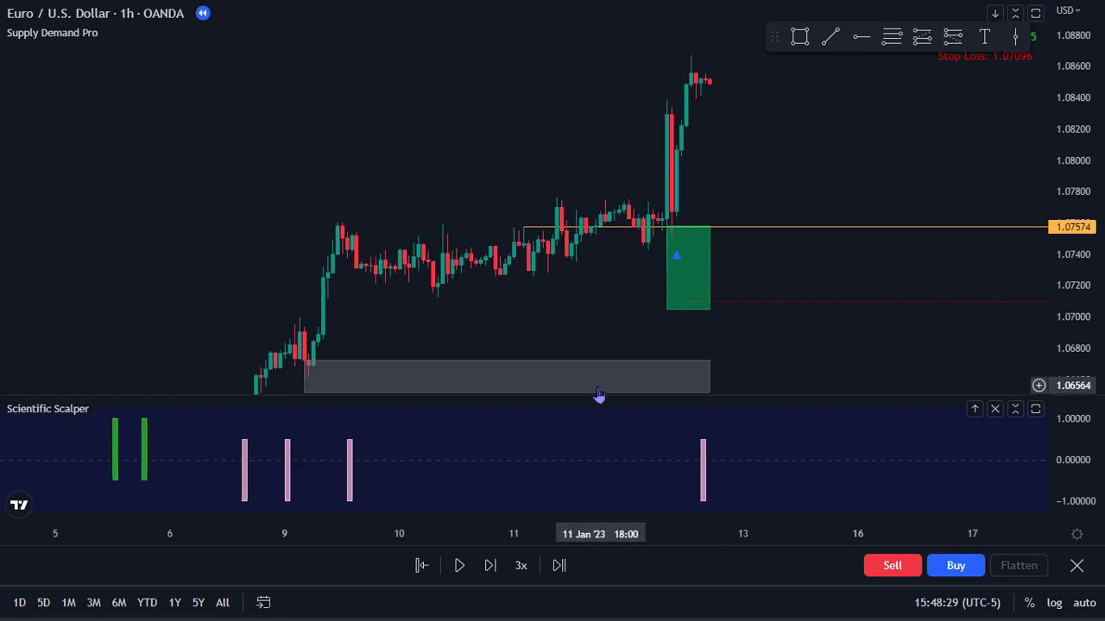
{"action": "left_click", "coordinate": [421, 565]}
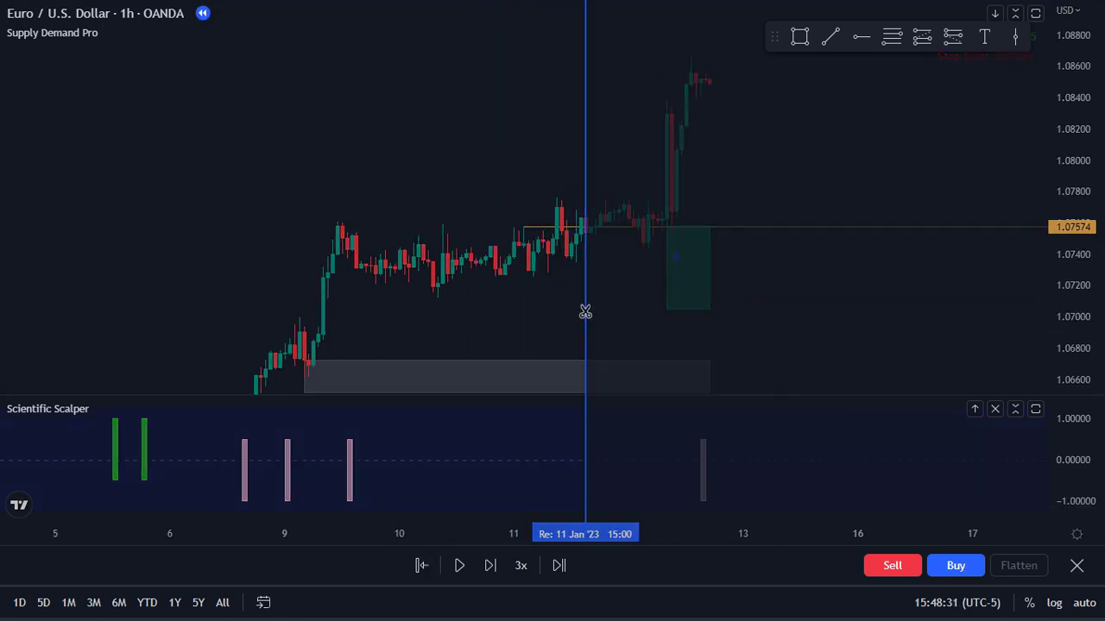
{"action": "left_click", "coordinate": [584, 311]}
{"action": "left_click_drag", "start_coordinate": [642, 301], "coordinate": [372, 175]}
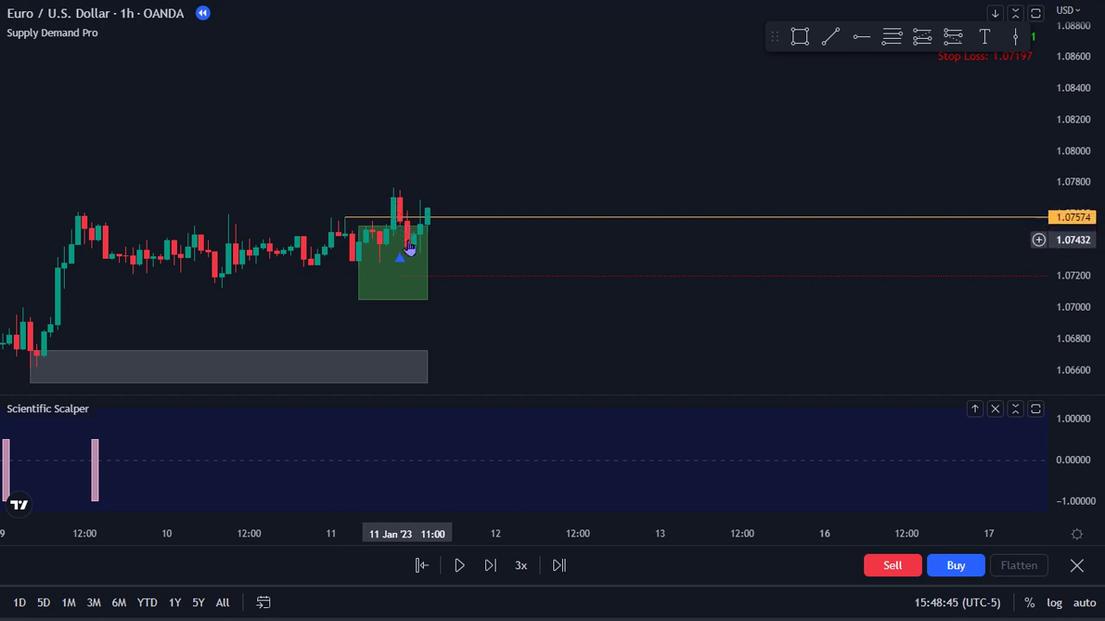
Change the chart interval to 15 minutes
{"action": "scroll", "coordinate": [410, 248], "scroll_direction": "up", "scroll_amount": 2}
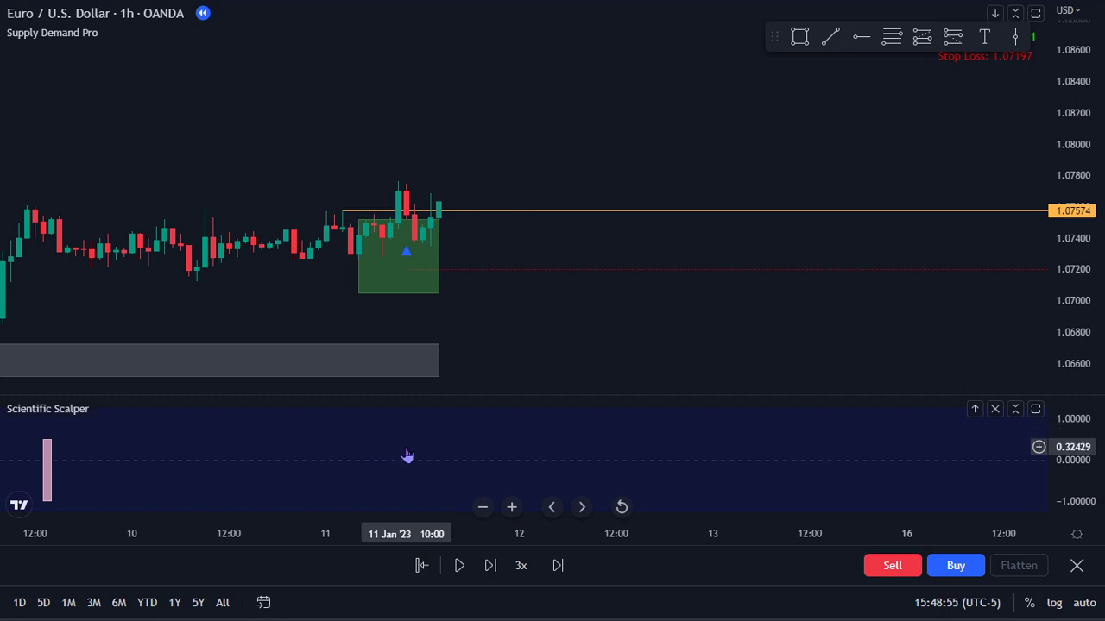
{"action": "type", "text": "15"}
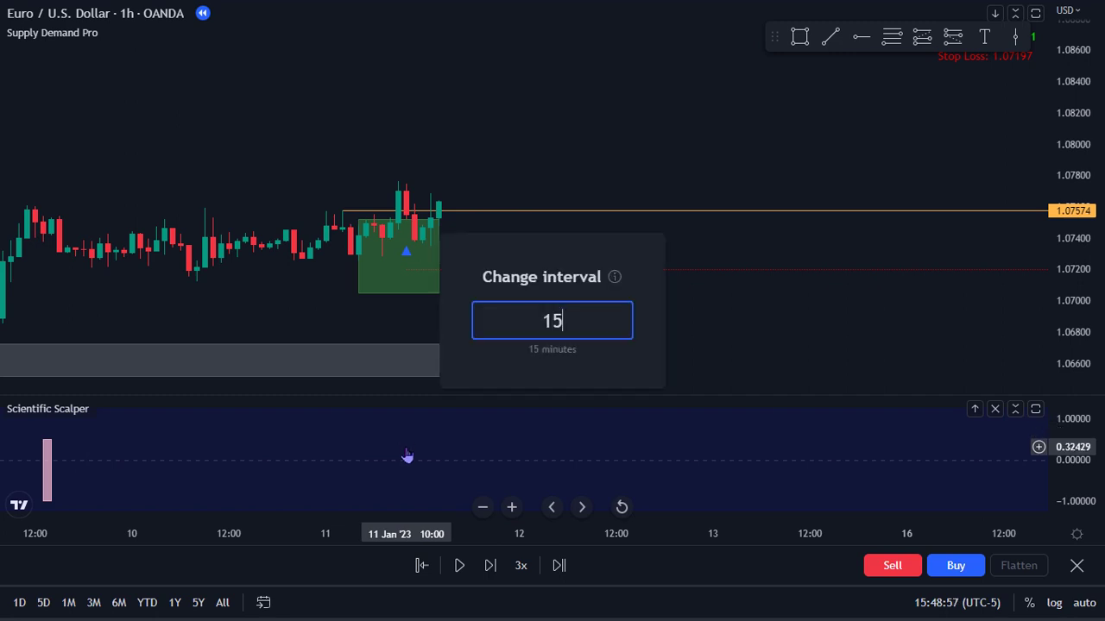
{"action": "key", "text": "Return"}
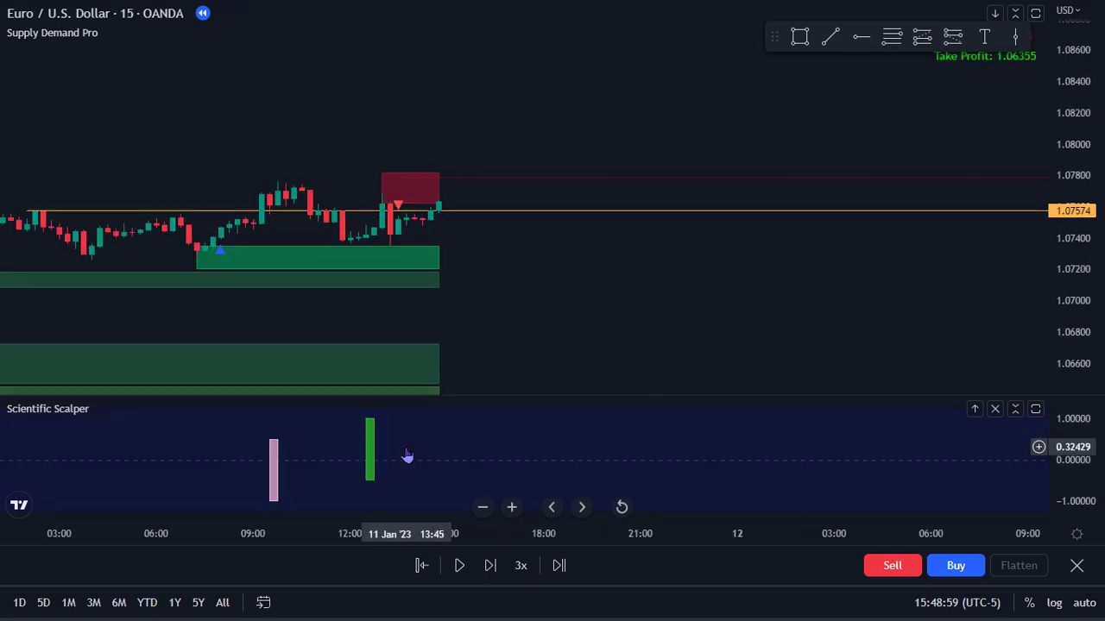
Examine the 15-minute demand zones, the pullback into the newest one and the latest Scientific Scalper bars around midday on 11 January
{"action": "scroll", "coordinate": [406, 455], "scroll_direction": "down", "scroll_amount": 2}
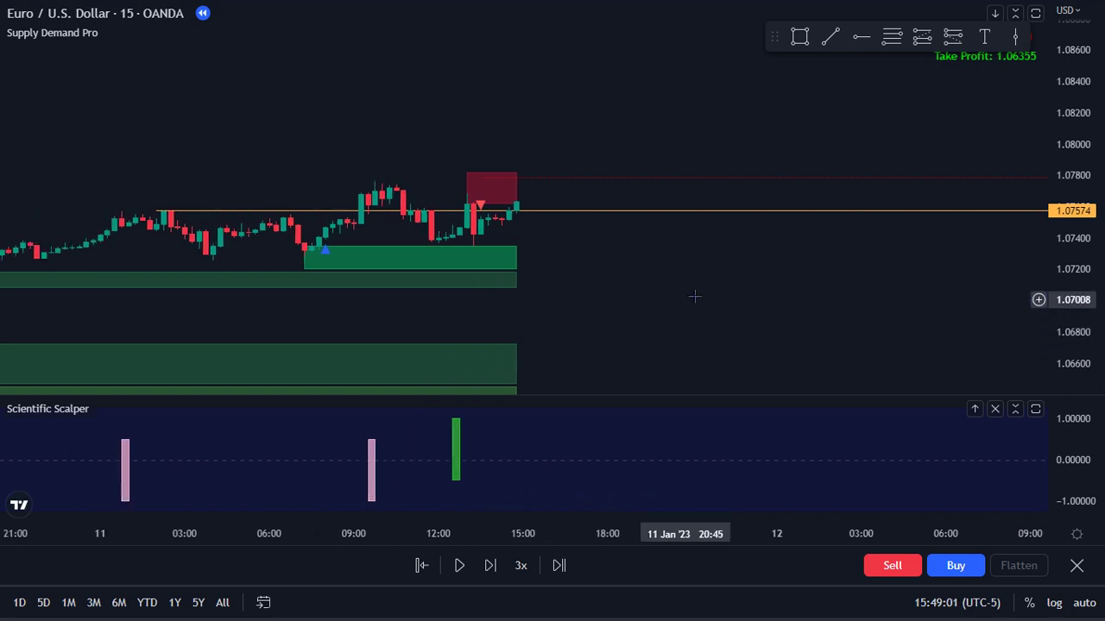
{"action": "scroll", "coordinate": [766, 279], "scroll_direction": "down", "scroll_amount": 2}
{"action": "scroll", "coordinate": [766, 279], "scroll_direction": "down", "scroll_amount": 2}
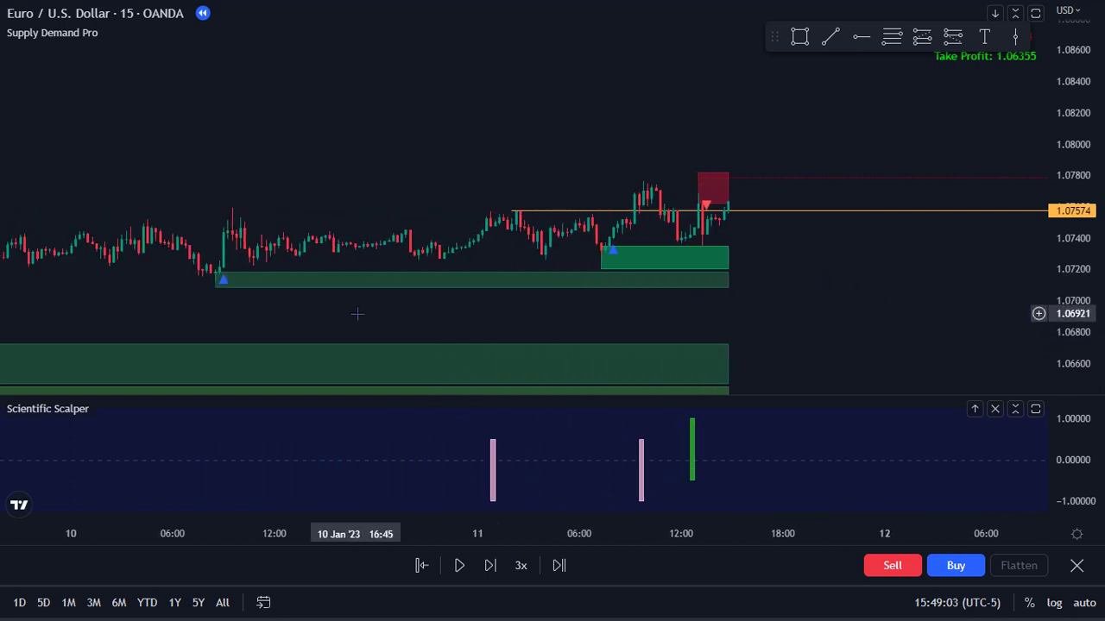
{"action": "scroll", "coordinate": [478, 277], "scroll_direction": "down", "scroll_amount": 2}
{"action": "scroll", "coordinate": [437, 257], "scroll_direction": "down", "scroll_amount": 1}
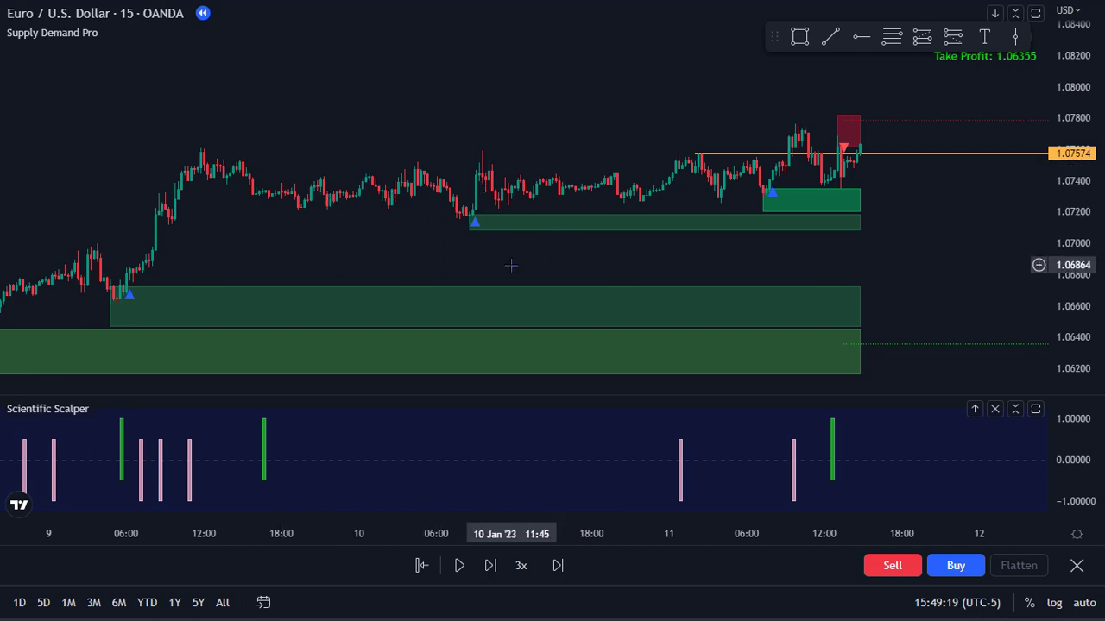
{"action": "left_click_drag", "start_coordinate": [563, 240], "coordinate": [325, 282]}
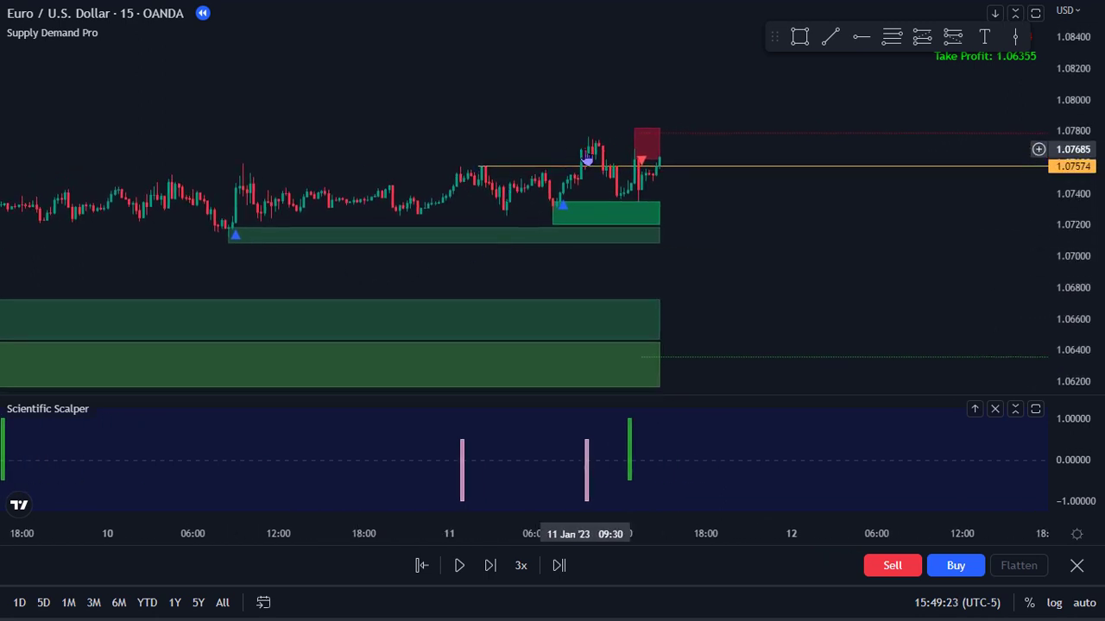
{"action": "scroll", "coordinate": [587, 160], "scroll_direction": "up", "scroll_amount": 2}
{"action": "left_click_drag", "start_coordinate": [587, 160], "coordinate": [475, 194]}
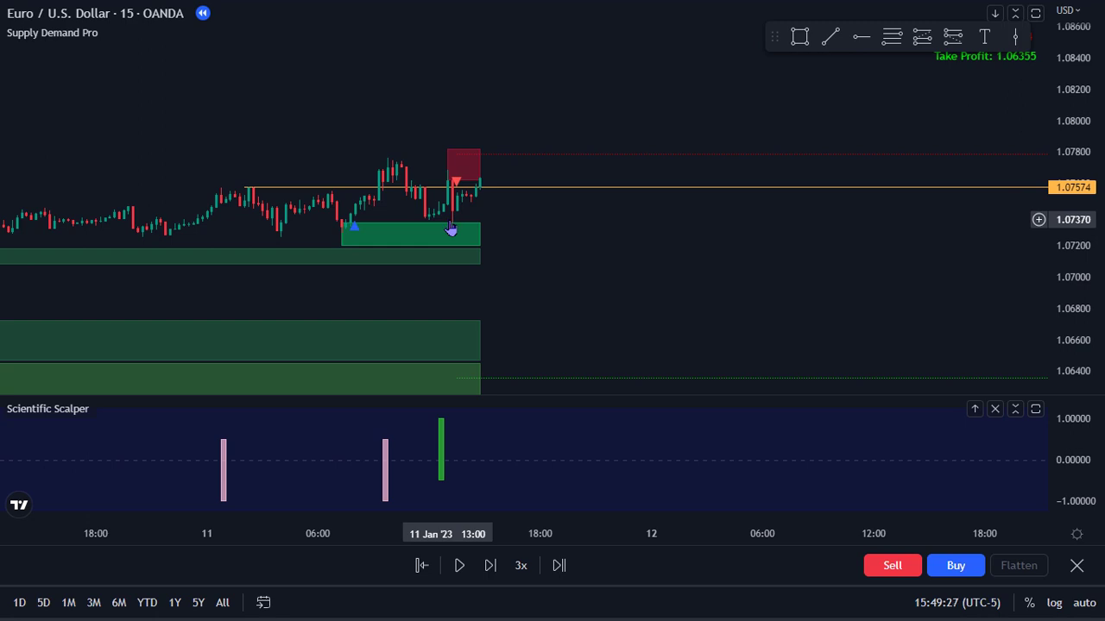
{"action": "scroll", "coordinate": [444, 225], "scroll_direction": "up", "scroll_amount": 1}
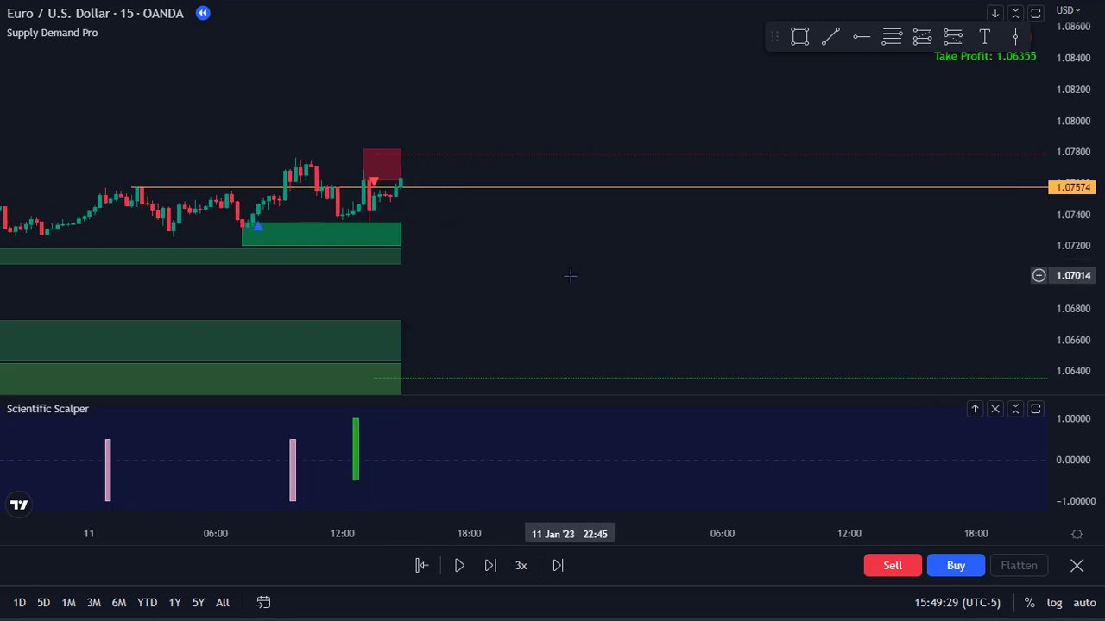
{"action": "left_click_drag", "start_coordinate": [1070, 341], "coordinate": [1070, 319]}
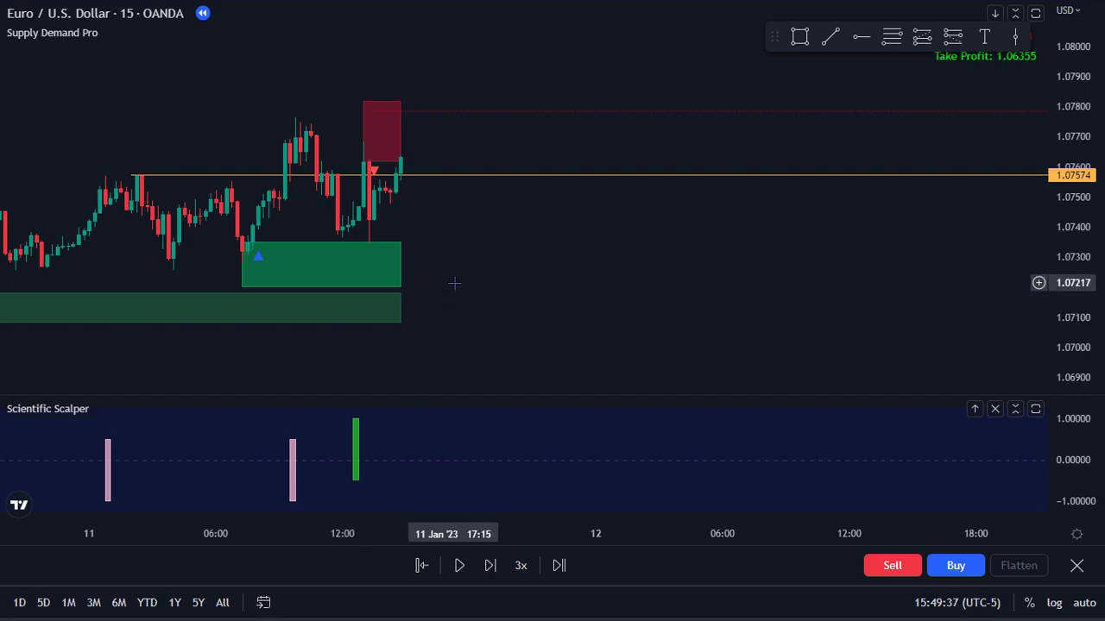
{"action": "left_click_drag", "start_coordinate": [459, 289], "coordinate": [516, 321]}
{"action": "scroll", "coordinate": [516, 321], "scroll_direction": "up", "scroll_amount": 2}
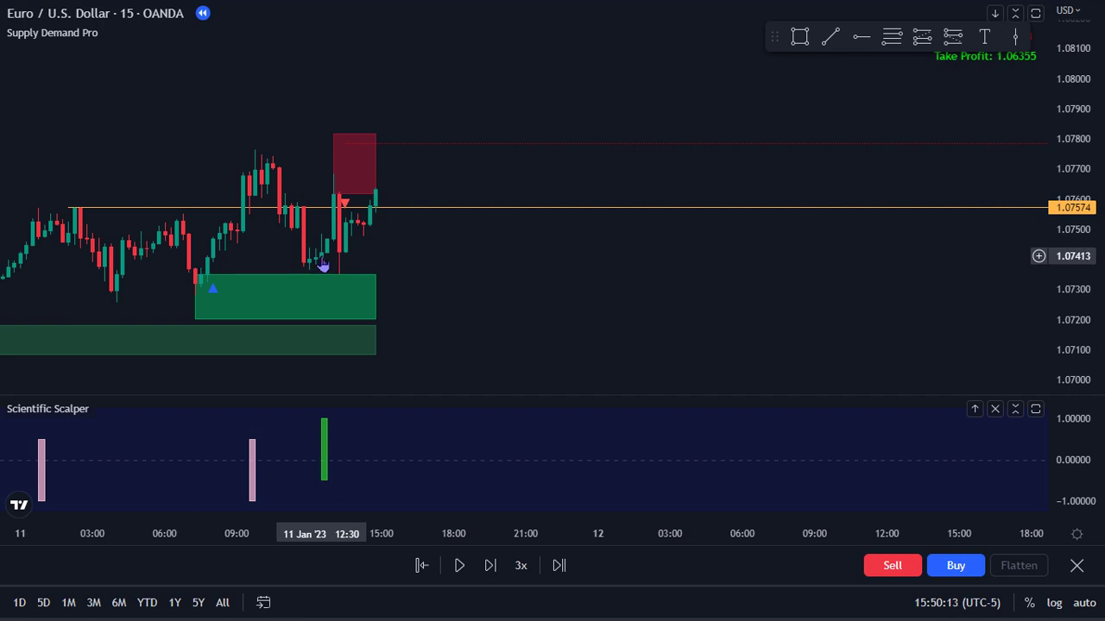
{"action": "scroll", "coordinate": [322, 266], "scroll_direction": "down", "scroll_amount": 2}
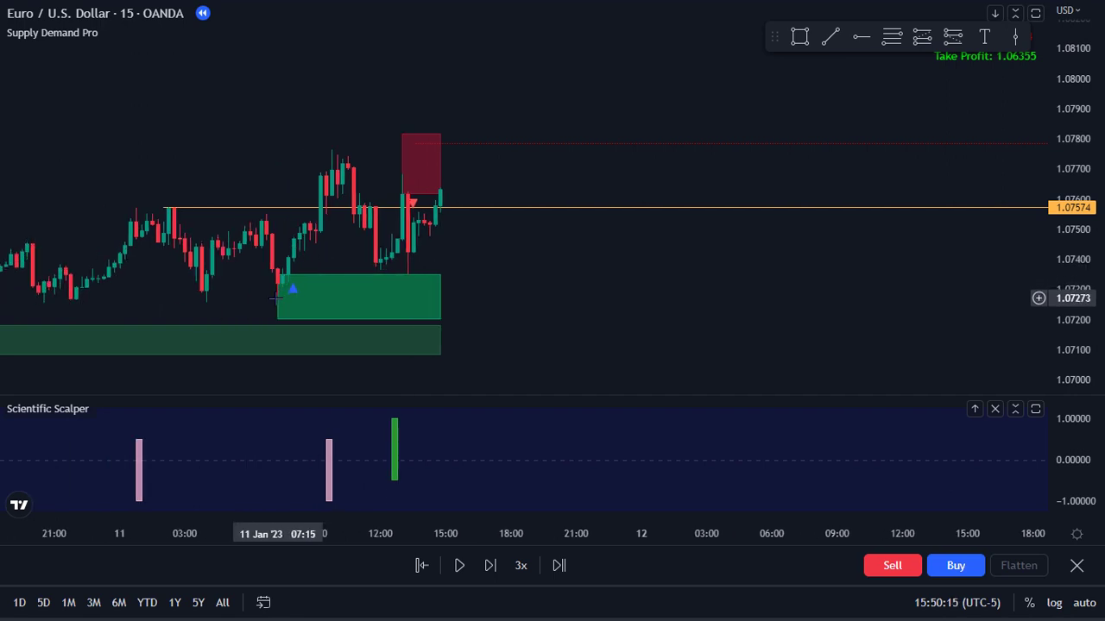
{"action": "scroll", "coordinate": [388, 289], "scroll_direction": "down", "scroll_amount": 1}
Play the 15-minute replay forward to about 20:30 on 11 January, pausing it after price touches the supply zone
{"action": "left_click_drag", "start_coordinate": [503, 279], "coordinate": [518, 305]}
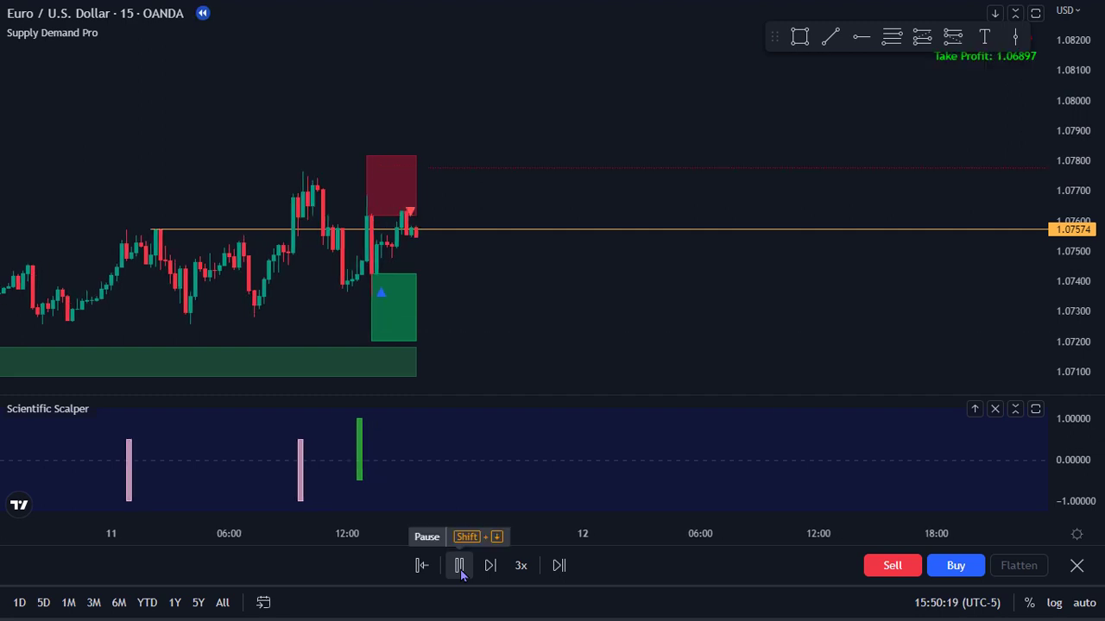
{"action": "scroll", "coordinate": [625, 480], "scroll_direction": "down", "scroll_amount": 1}
{"action": "left_click_drag", "start_coordinate": [604, 333], "coordinate": [525, 345]}
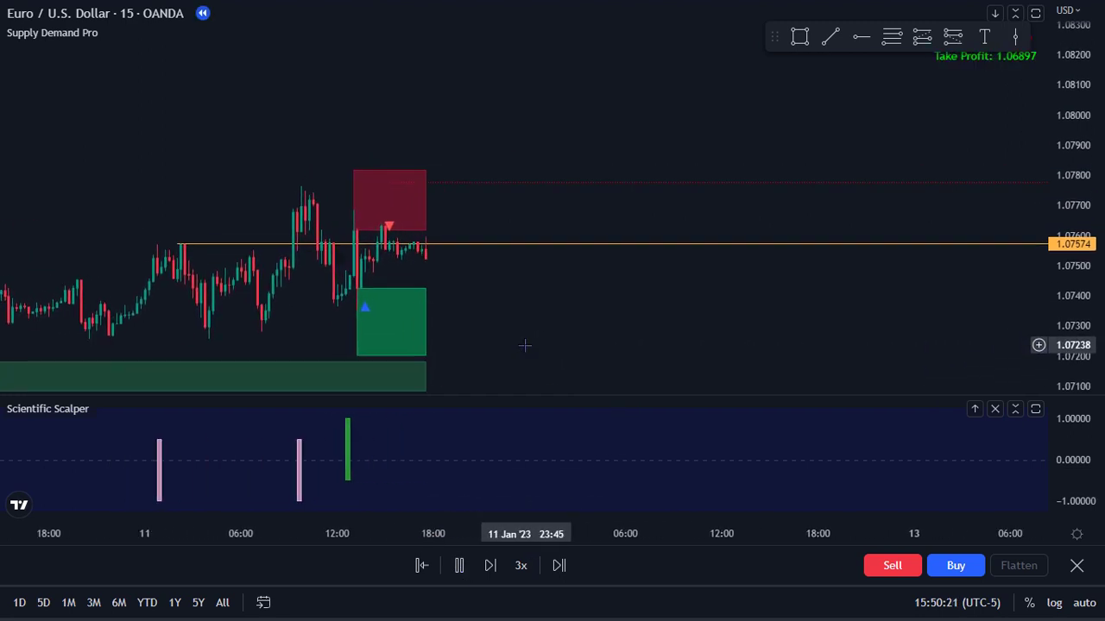
{"action": "left_click", "coordinate": [460, 565]}
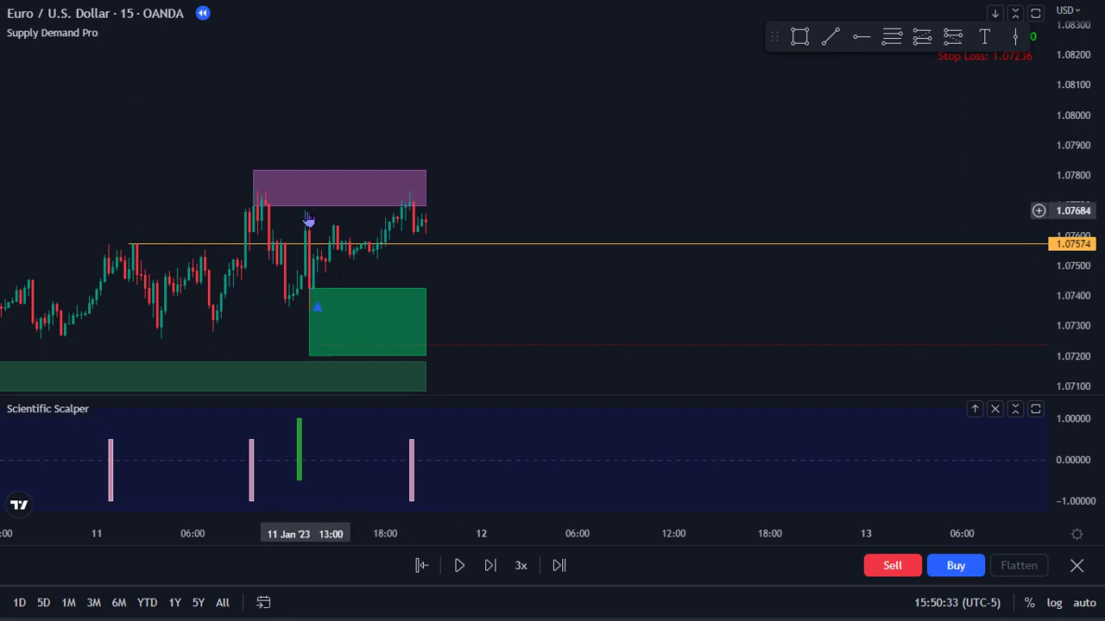
Move the horizontal ray to 1.07350, starting at the low of the 13:15 candle on 11 January inside the demand zone
{"action": "left_click_drag", "start_coordinate": [308, 220], "coordinate": [604, 261]}
{"action": "scroll", "coordinate": [530, 263], "scroll_direction": "up", "scroll_amount": 2}
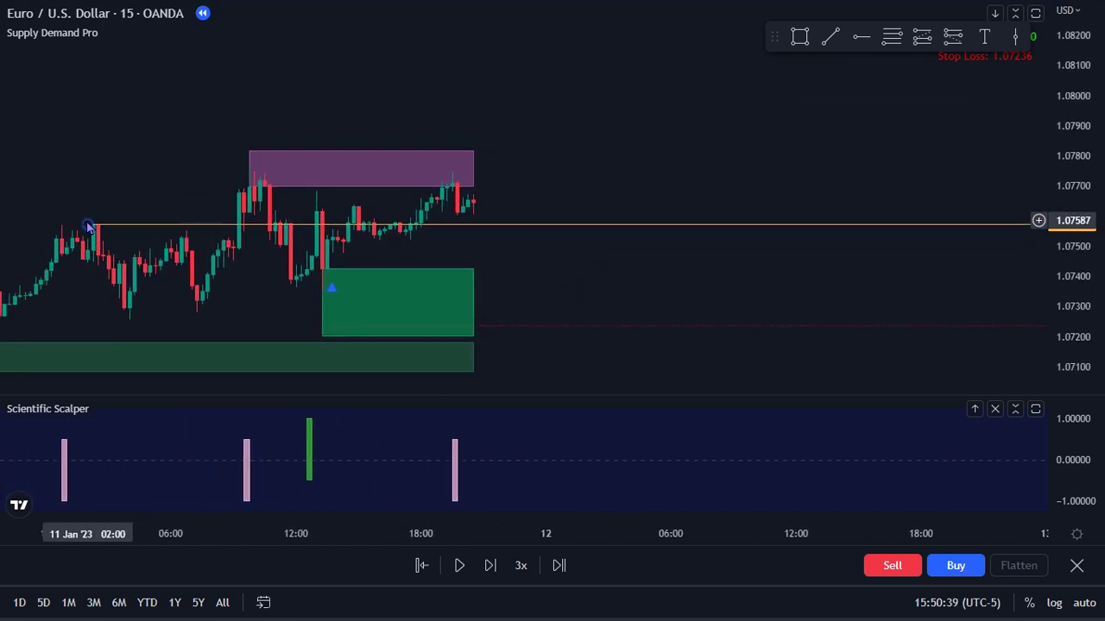
{"action": "left_click", "coordinate": [322, 290]}
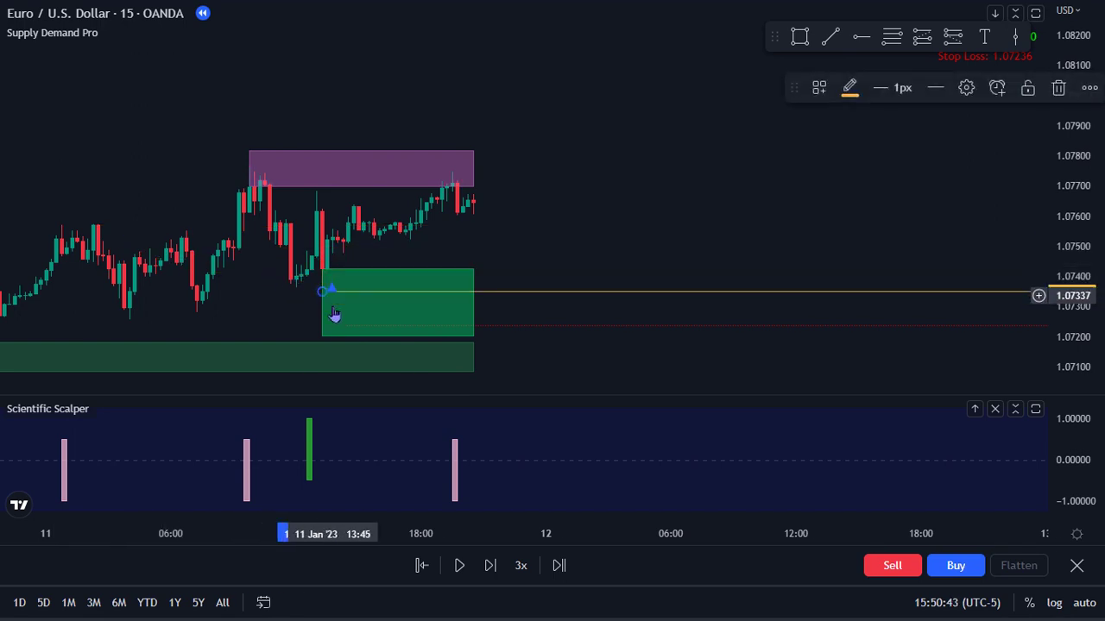
Play the replay forward to about 11:15 on 12 January, pausing it after the sharp spike out of the demand zone
{"action": "left_click", "coordinate": [456, 566]}
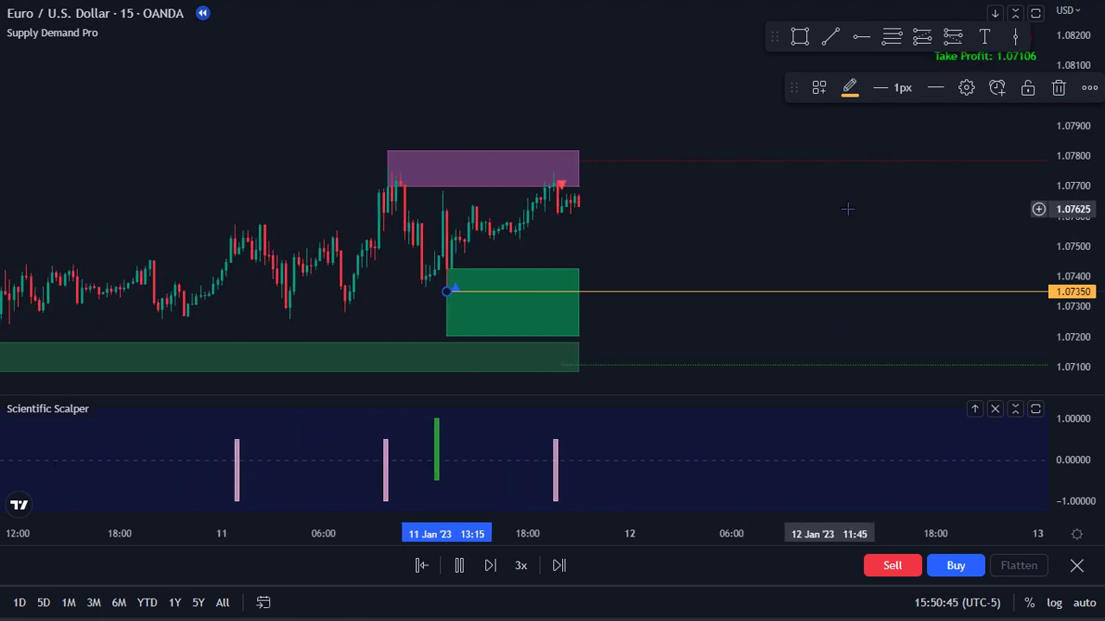
{"action": "scroll", "coordinate": [745, 247], "scroll_direction": "down", "scroll_amount": 2}
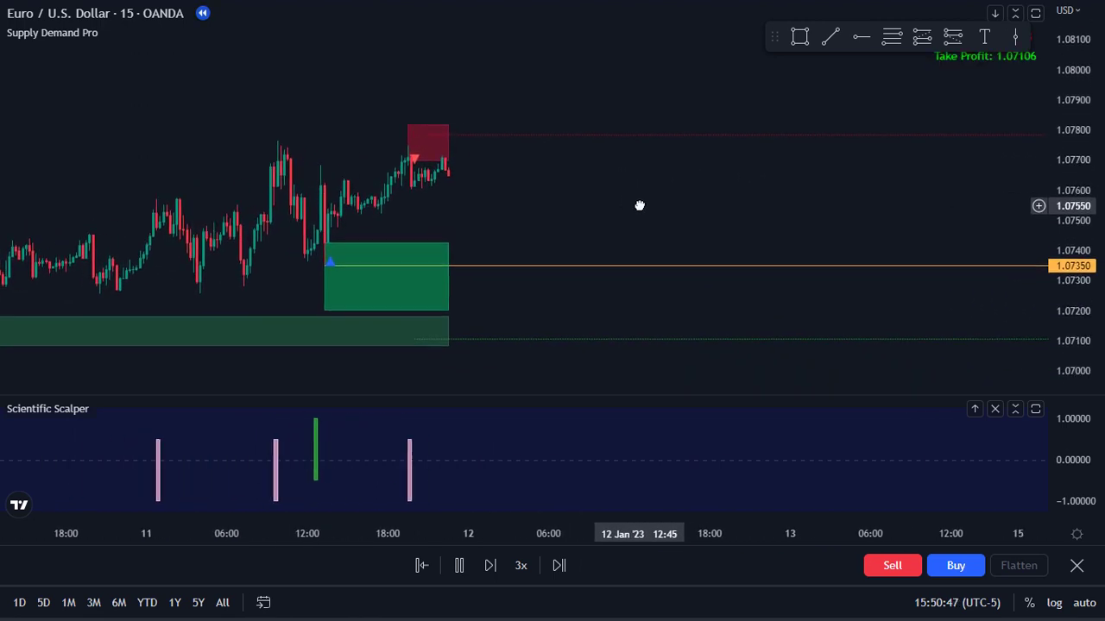
{"action": "left_click_drag", "start_coordinate": [814, 217], "coordinate": [710, 271]}
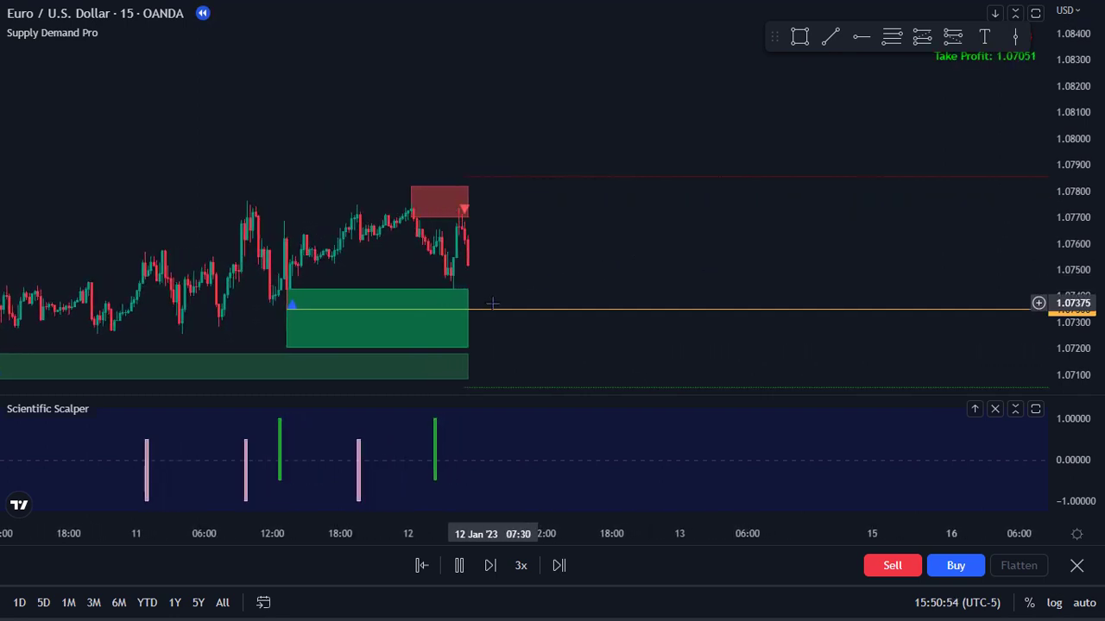
{"action": "scroll", "coordinate": [490, 298], "scroll_direction": "up", "scroll_amount": 2}
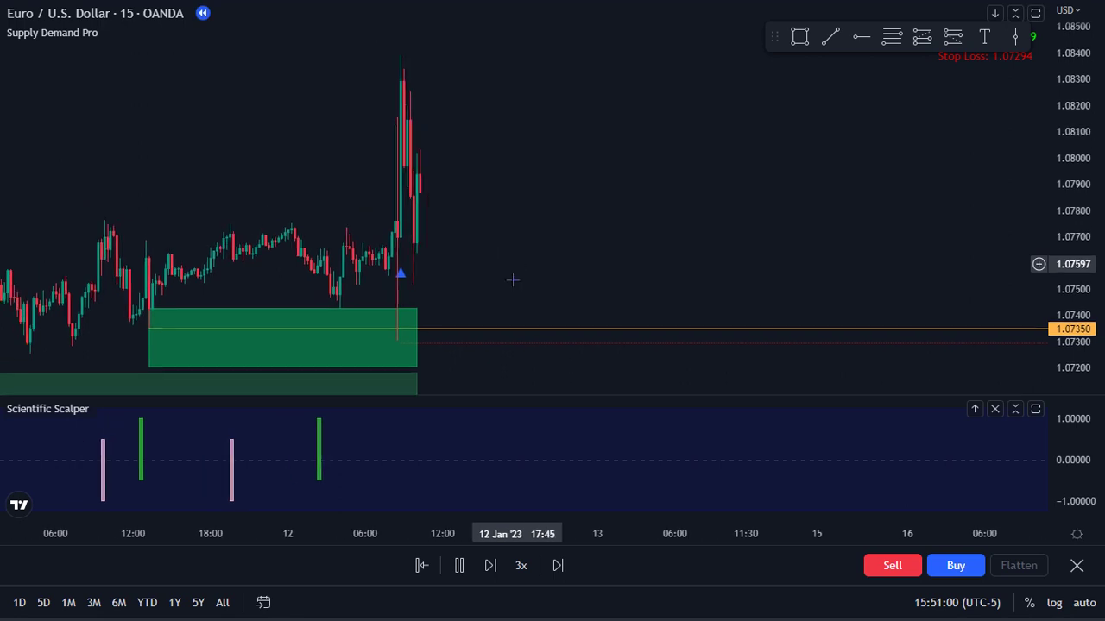
{"action": "left_click", "coordinate": [459, 566]}
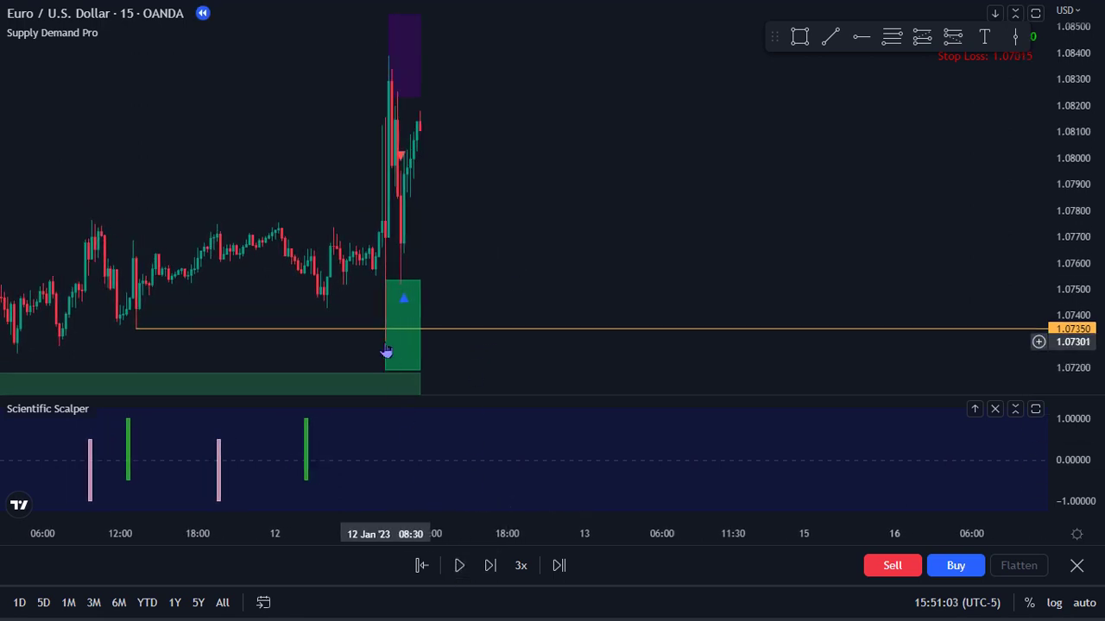
Restart the bar replay from about 08:45 on 12 January, just after the long wick into the demand zone
{"action": "scroll", "coordinate": [386, 351], "scroll_direction": "up", "scroll_amount": 3}
{"action": "left_click_drag", "start_coordinate": [365, 239], "coordinate": [589, 227]}
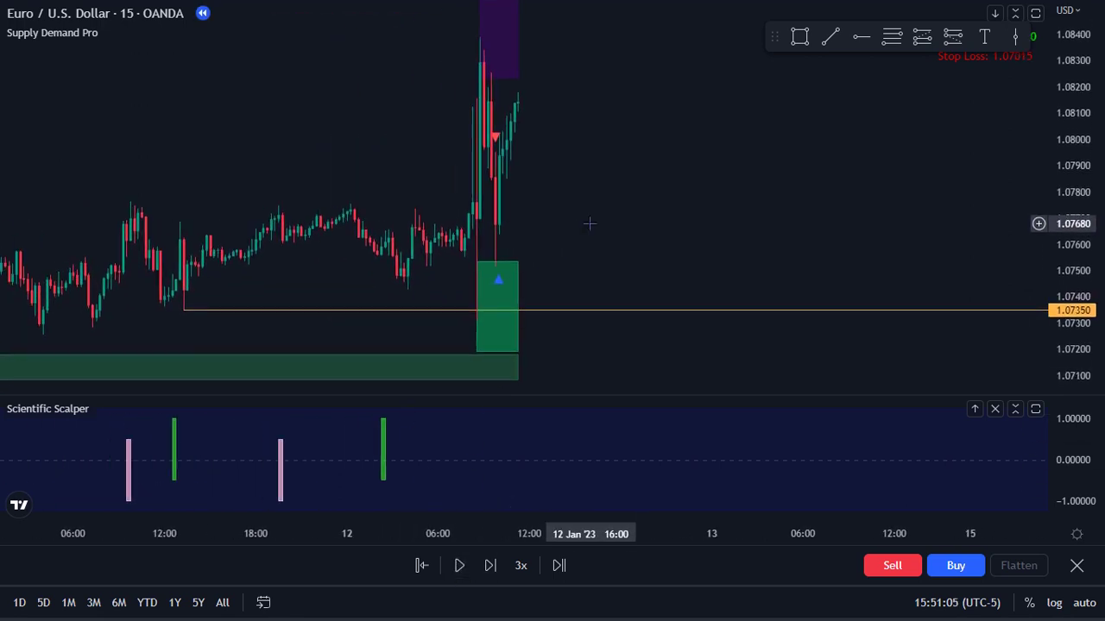
{"action": "scroll", "coordinate": [561, 235], "scroll_direction": "up", "scroll_amount": 2}
{"action": "scroll", "coordinate": [526, 244], "scroll_direction": "up", "scroll_amount": 1}
{"action": "left_click_drag", "start_coordinate": [527, 244], "coordinate": [641, 271]}
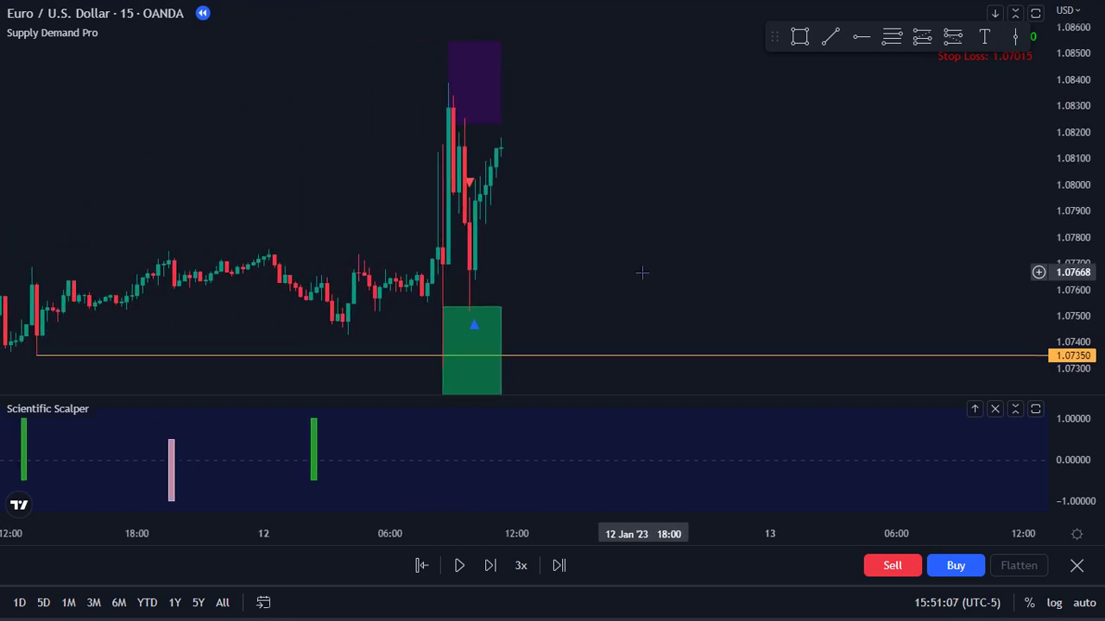
{"action": "left_click", "coordinate": [421, 565]}
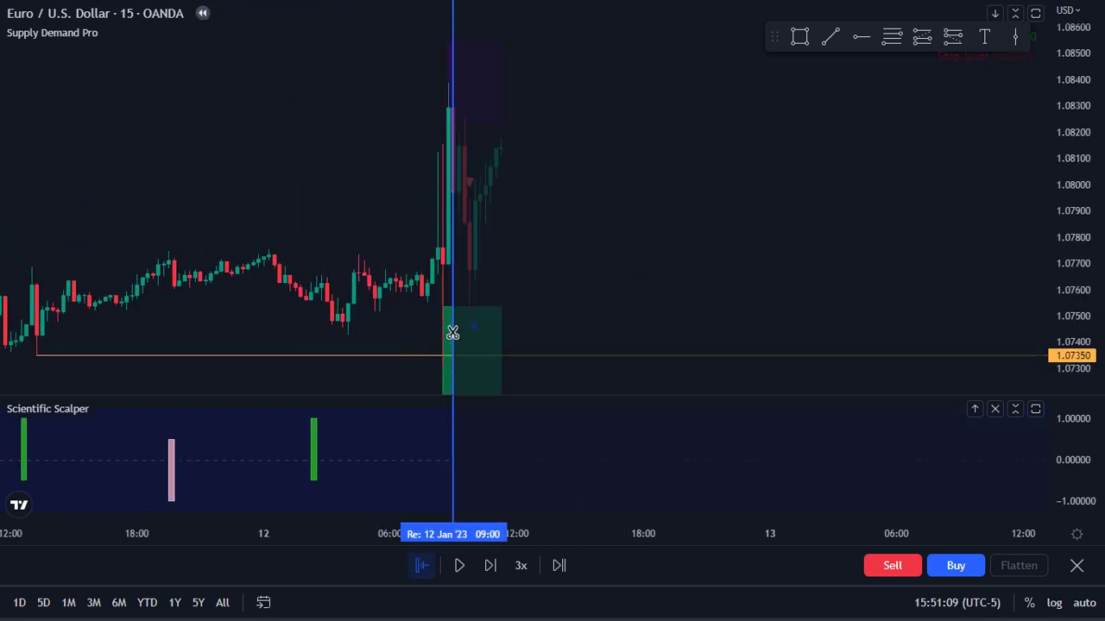
{"action": "left_click", "coordinate": [448, 329]}
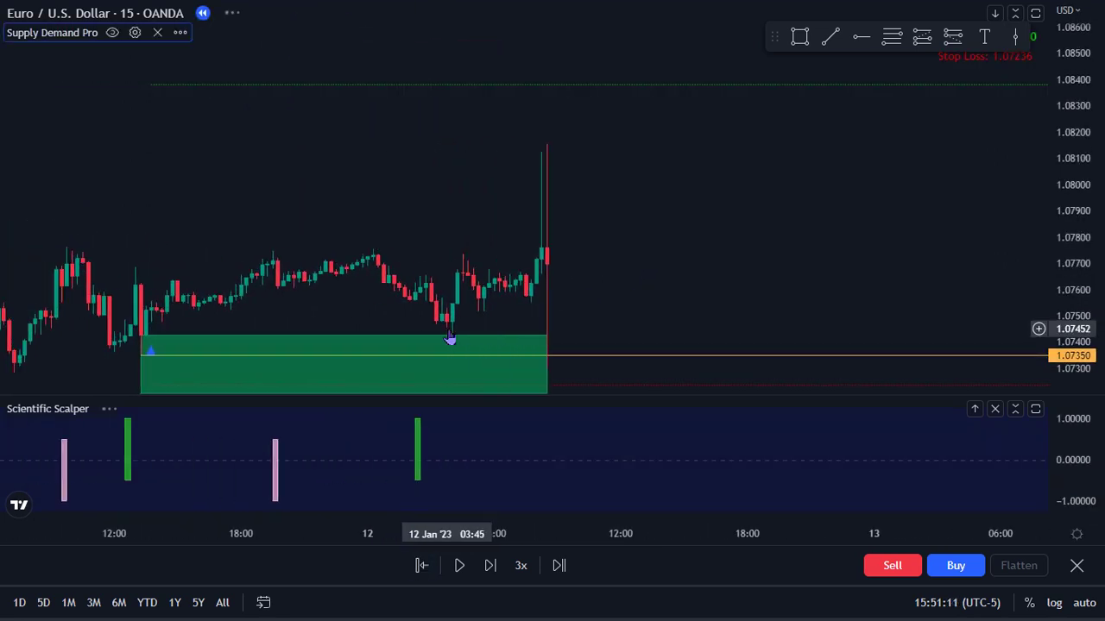
Delete the horizontal ray at 1.07350 from the 15-minute chart
{"action": "left_click_drag", "start_coordinate": [635, 210], "coordinate": [403, 185]}
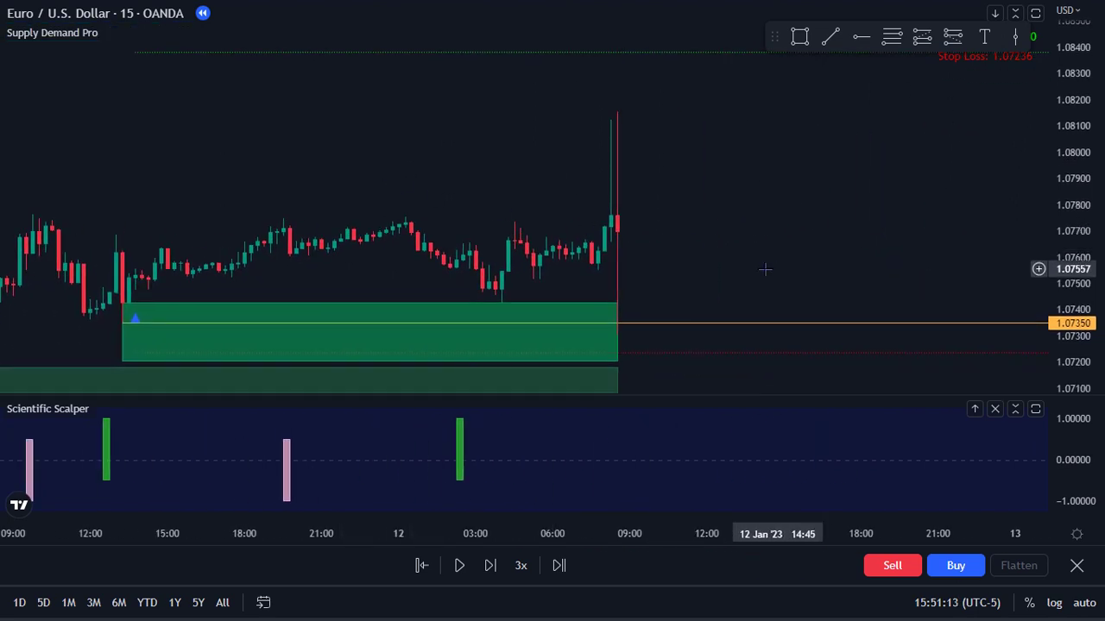
{"action": "scroll", "coordinate": [690, 250], "scroll_direction": "down", "scroll_amount": 2}
{"action": "left_click_drag", "start_coordinate": [719, 234], "coordinate": [633, 233]}
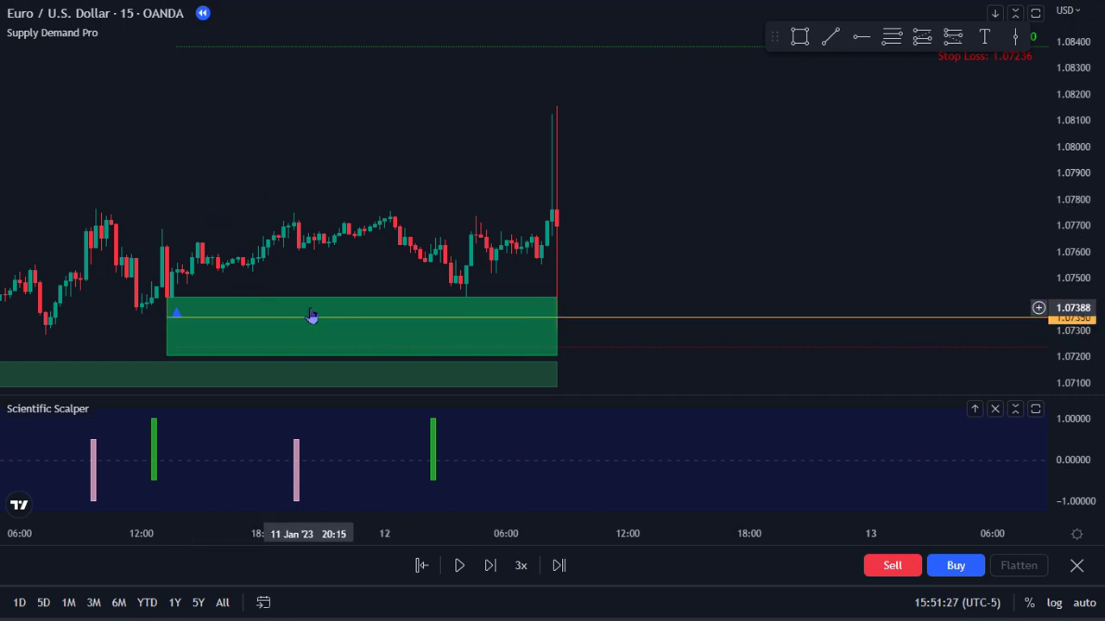
{"action": "left_click", "coordinate": [188, 320]}
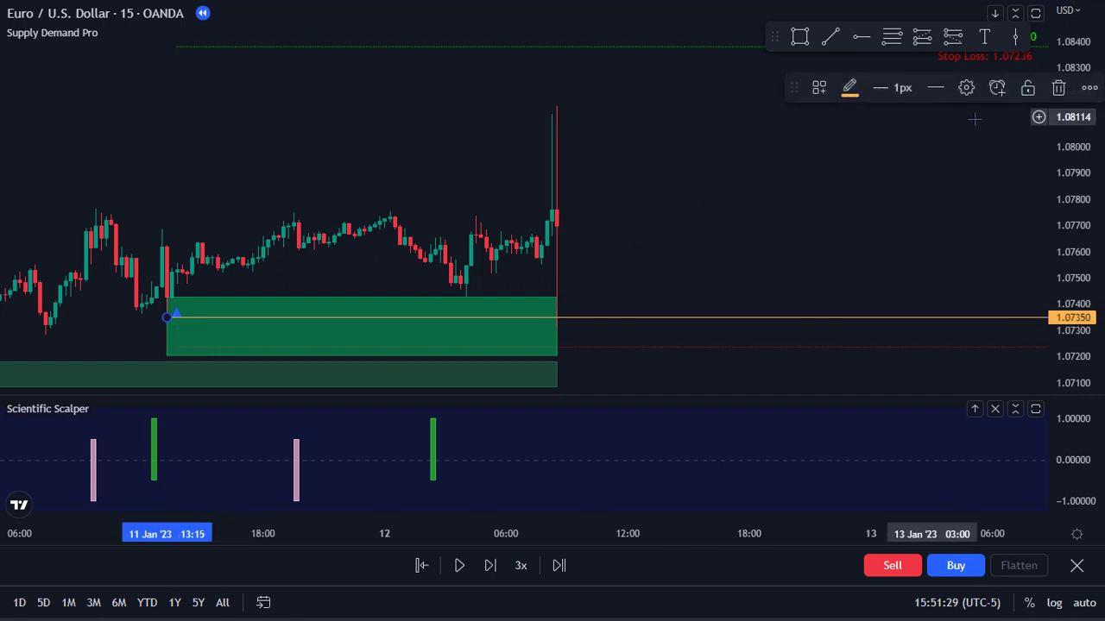
{"action": "left_click", "coordinate": [1058, 86]}
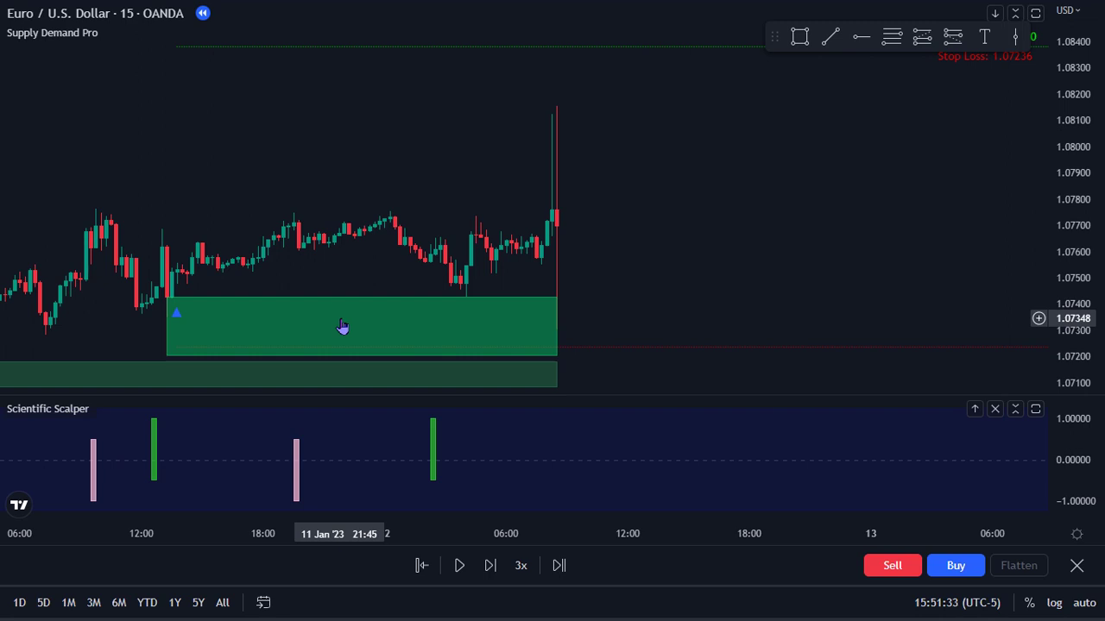
Switch the chart to the 1-hour interval and examine the 11 January demand zone and the spike above it
{"action": "type", "text": "1H"}
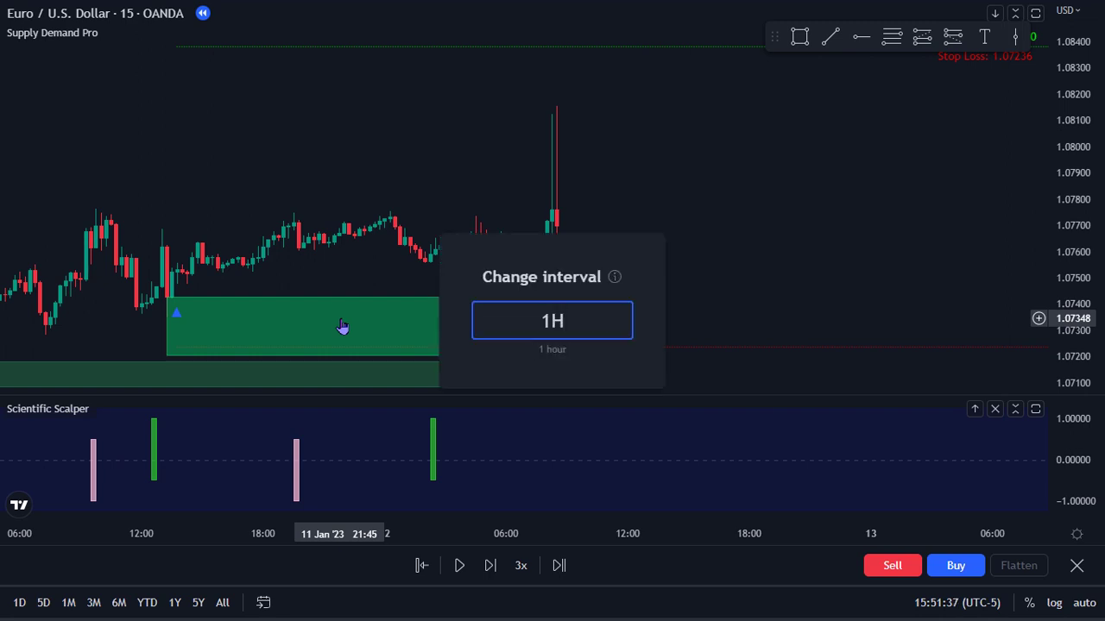
{"action": "key", "text": "Return"}
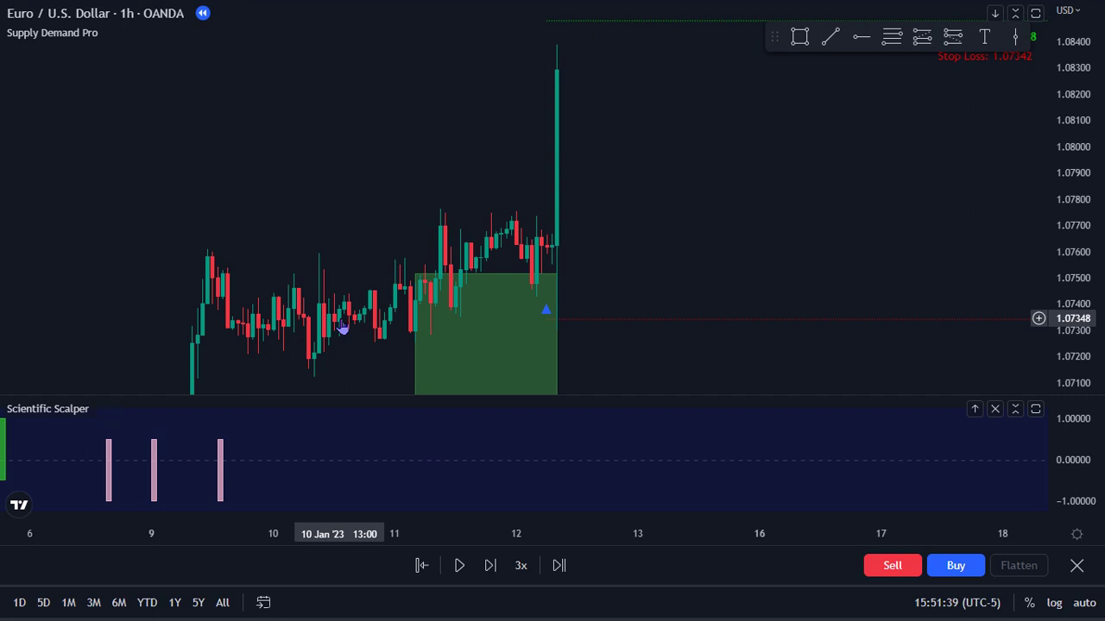
{"action": "scroll", "coordinate": [1011, 163], "scroll_direction": "up", "scroll_amount": 1}
{"action": "left_click_drag", "start_coordinate": [1061, 160], "coordinate": [1055, 307]}
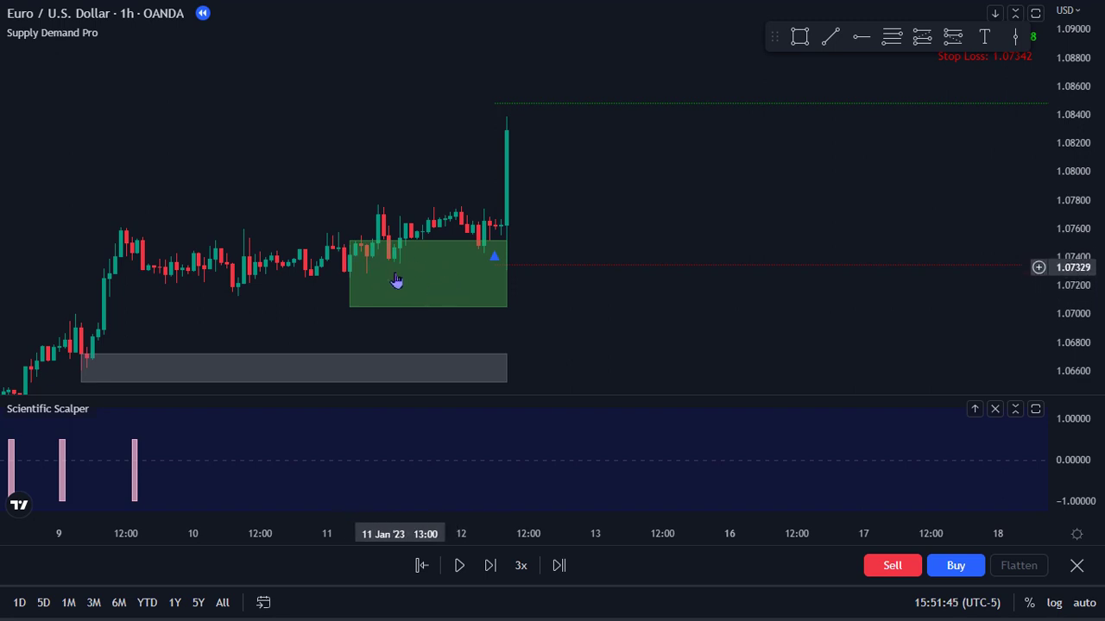
{"action": "scroll", "coordinate": [396, 281], "scroll_direction": "up", "scroll_amount": 1}
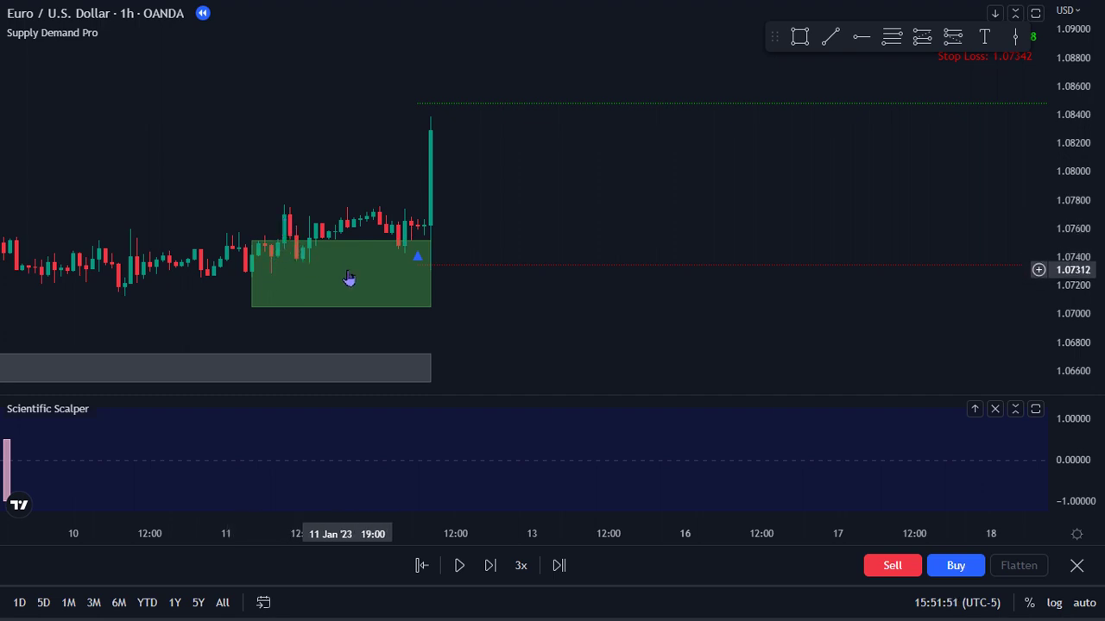
{"action": "scroll", "coordinate": [362, 286], "scroll_direction": "up", "scroll_amount": 1}
{"action": "left_click_drag", "start_coordinate": [399, 298], "coordinate": [523, 306]}
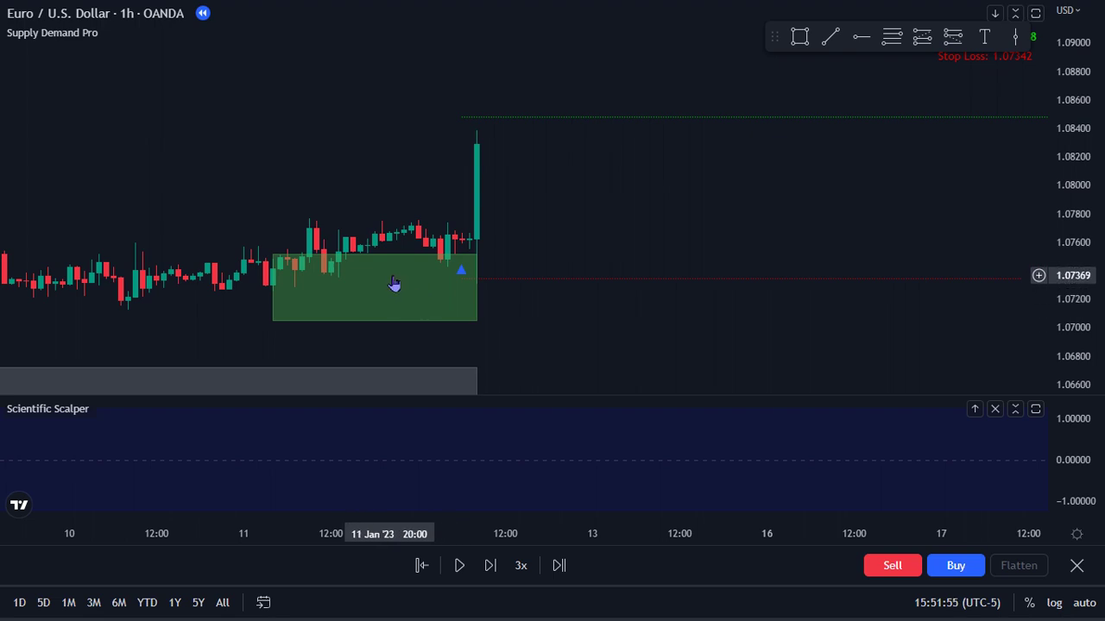
{"action": "scroll", "coordinate": [405, 283], "scroll_direction": "down", "scroll_amount": 2}
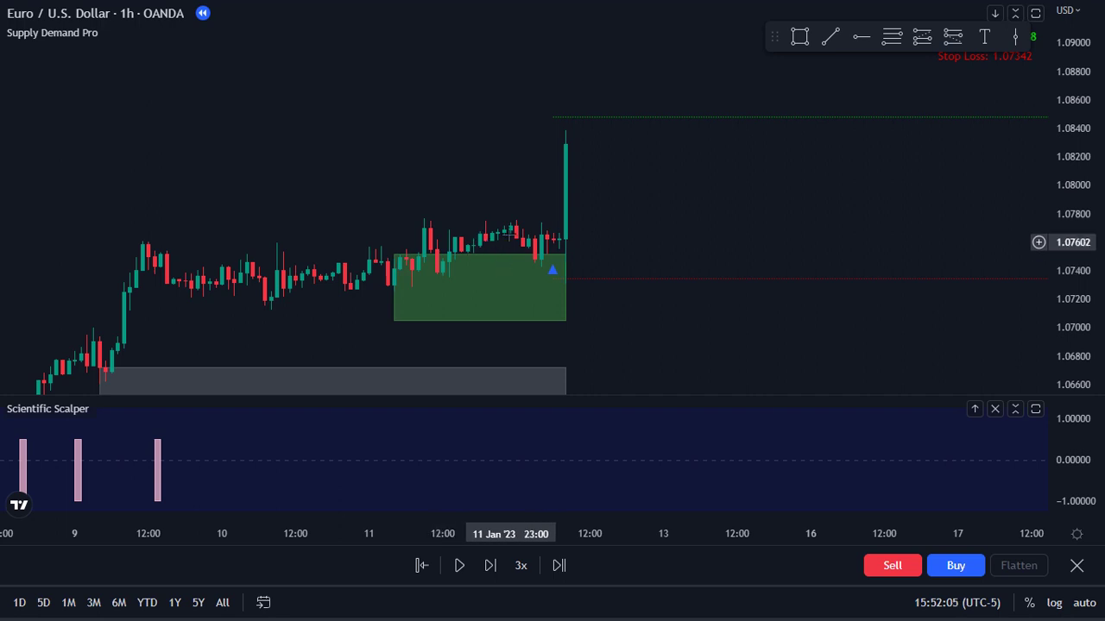
{"action": "left_click_drag", "start_coordinate": [639, 239], "coordinate": [498, 254]}
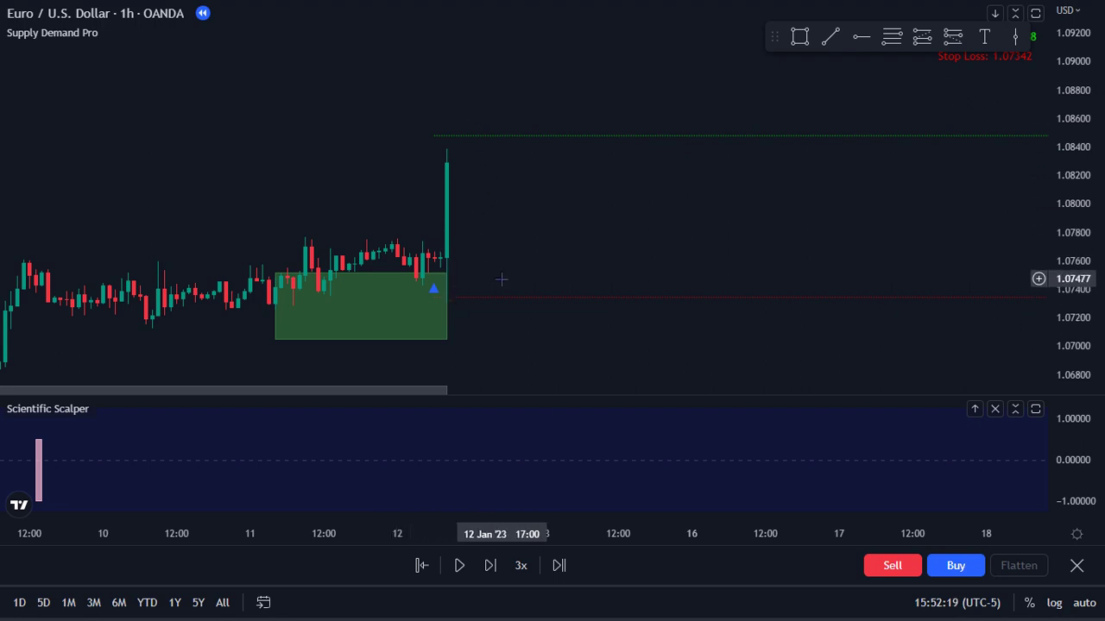
{"action": "scroll", "coordinate": [423, 302], "scroll_direction": "up", "scroll_amount": 1}
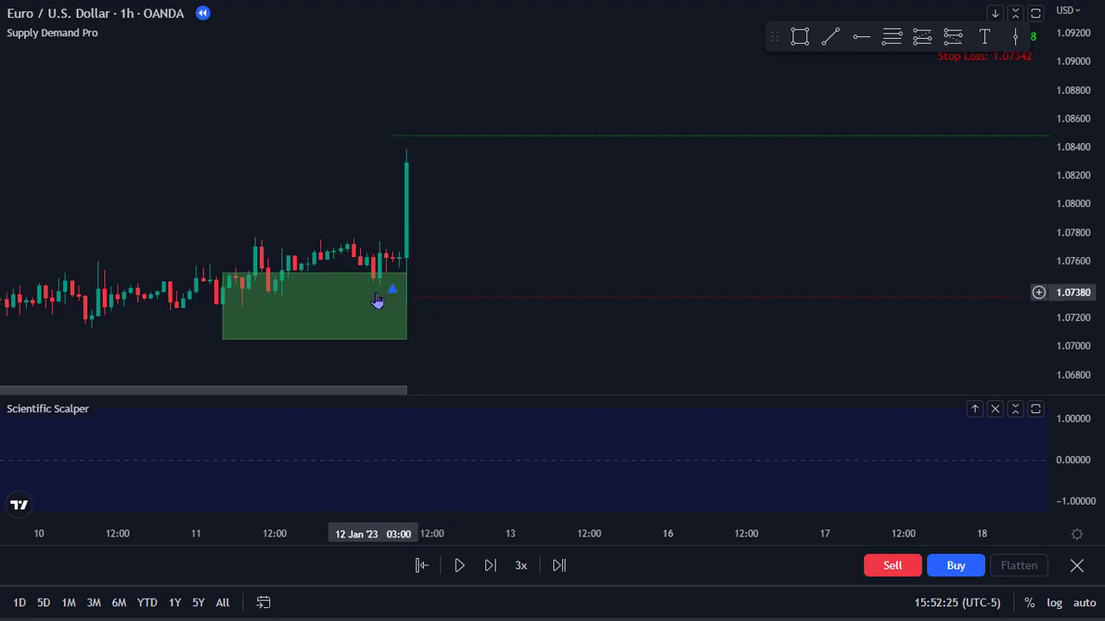
{"action": "scroll", "coordinate": [457, 262], "scroll_direction": "up", "scroll_amount": 1}
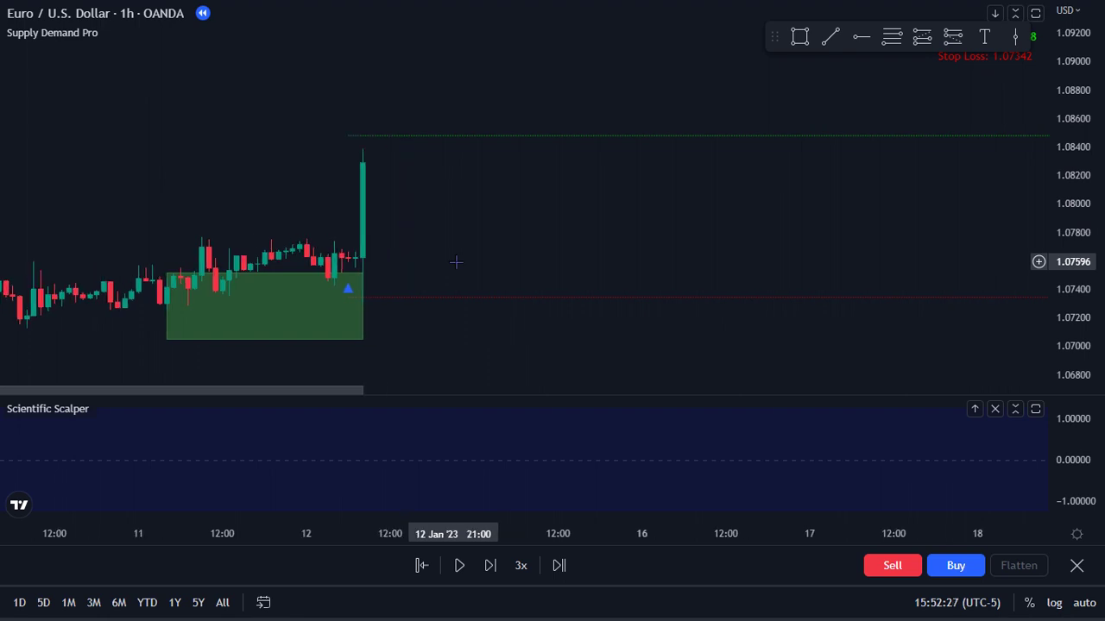
{"action": "scroll", "coordinate": [526, 268], "scroll_direction": "left", "scroll_amount": 3}
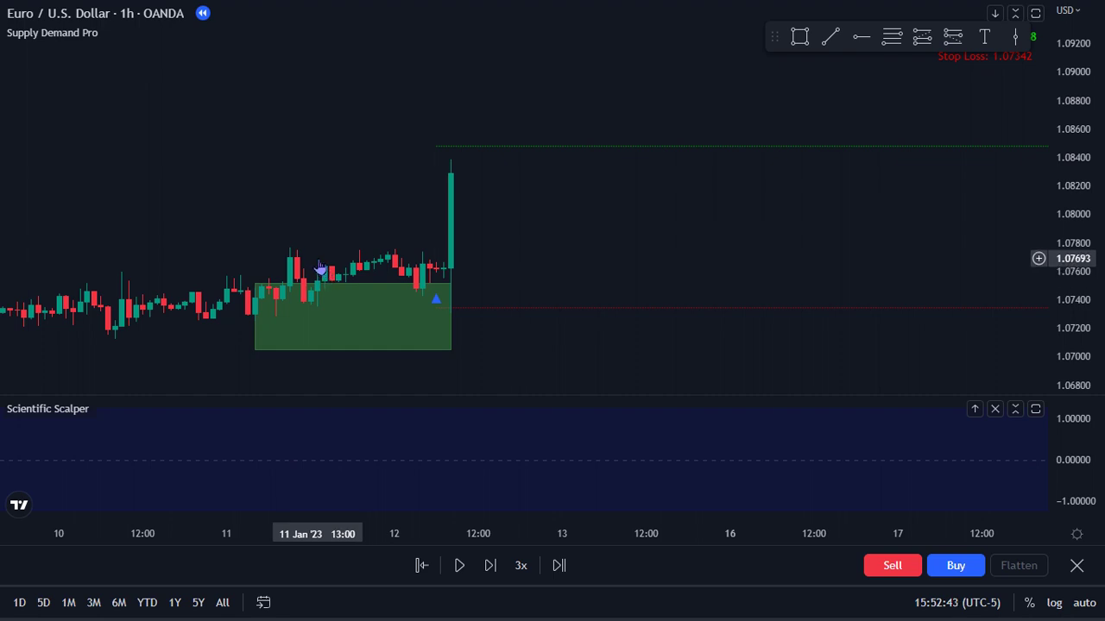
Add a horizontal ray at 1.07685 starting from the high of the 13:00 candle on 11 January
{"action": "left_click", "coordinate": [859, 38]}
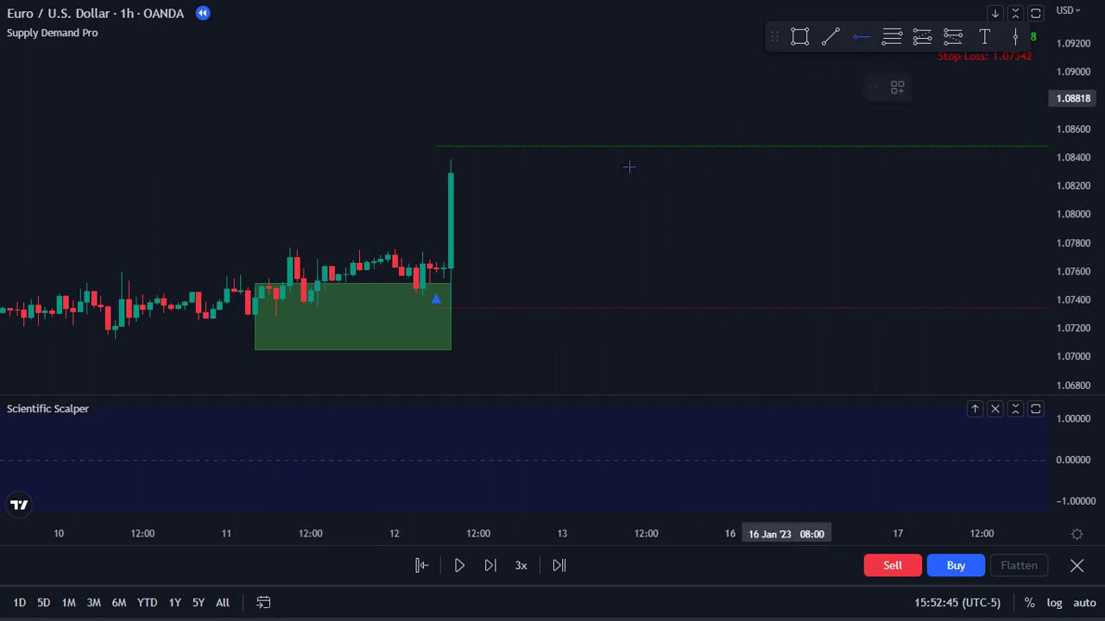
{"action": "left_click", "coordinate": [318, 258]}
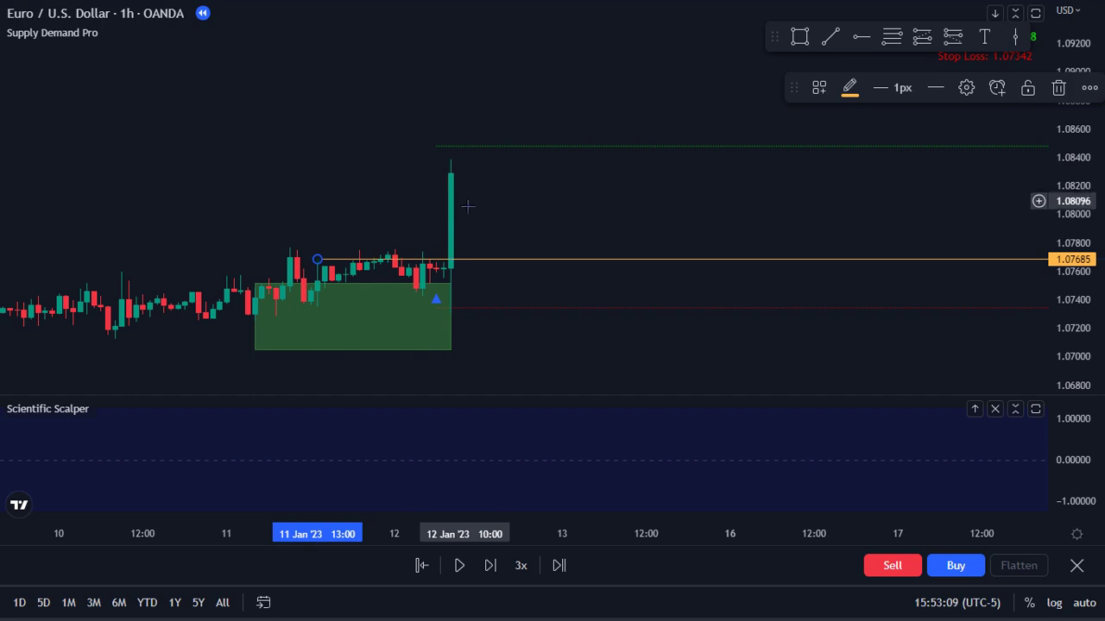
{"action": "scroll", "coordinate": [537, 256], "scroll_direction": "down", "scroll_amount": 1}
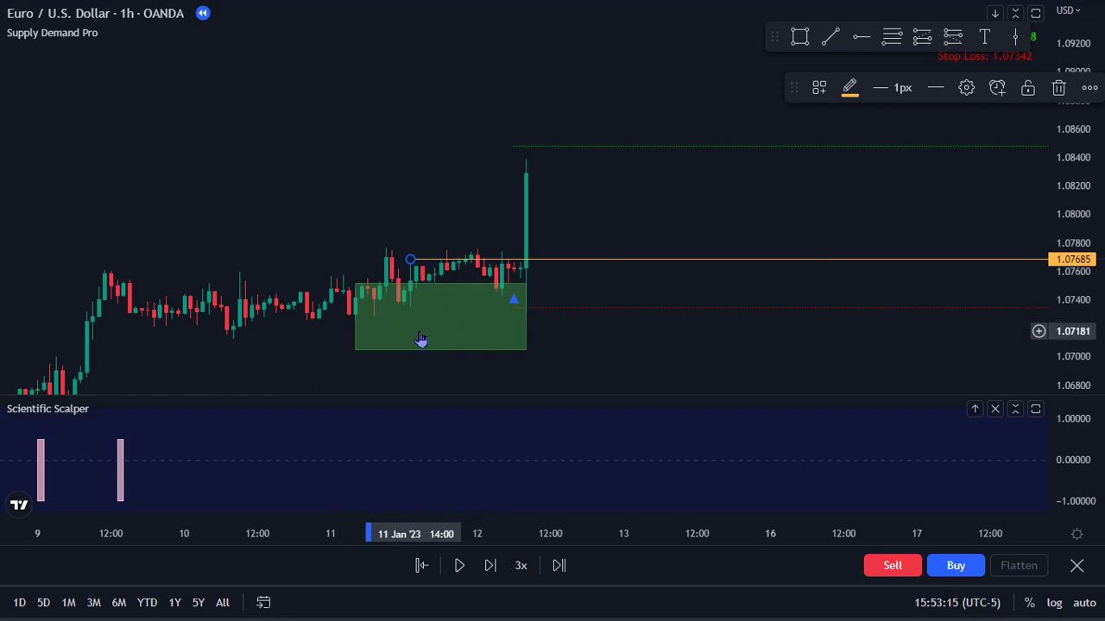
Switch the chart to the 15-minute interval and delete the horizontal ray at 1.07685
{"action": "type", "text": "1"}
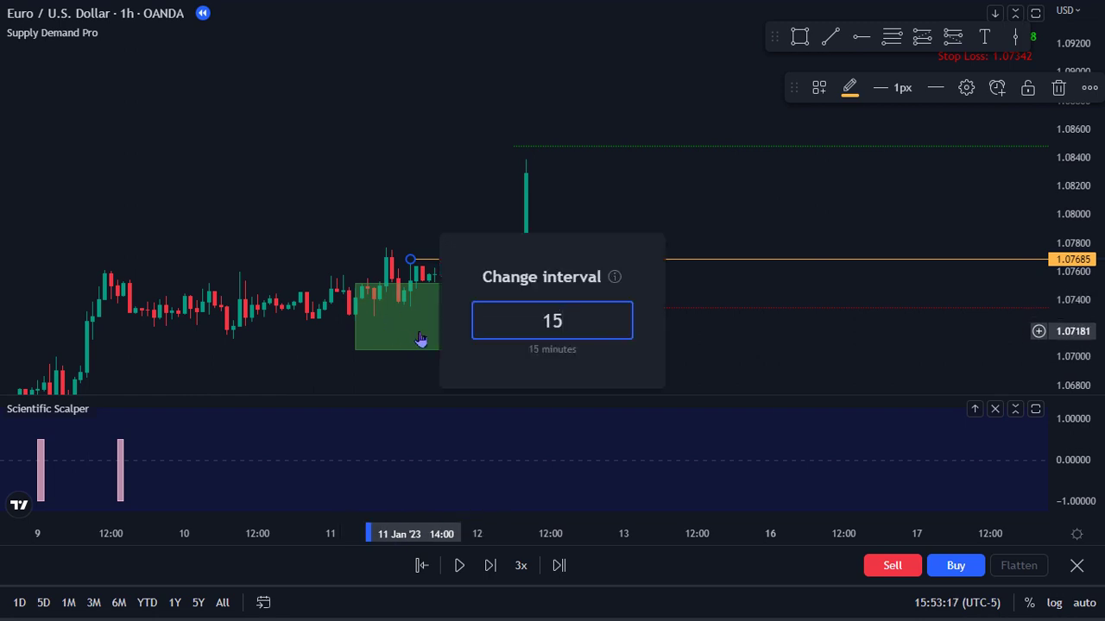
{"action": "type", "text": "5"}
{"action": "key", "text": "Return"}
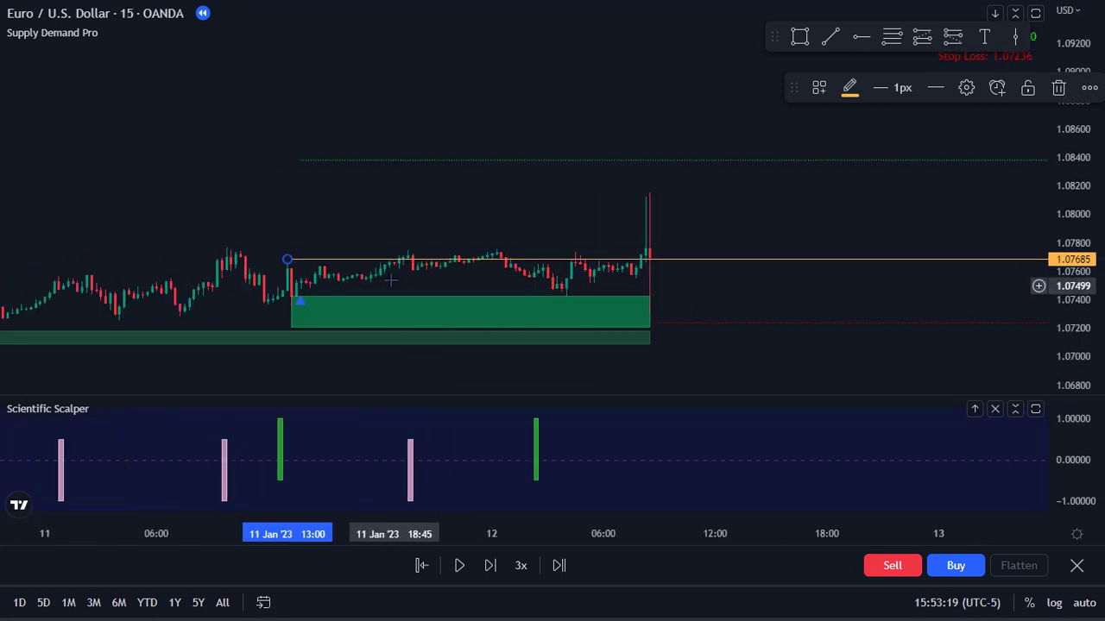
{"action": "left_click", "coordinate": [1056, 93]}
{"action": "scroll", "coordinate": [765, 264], "scroll_direction": "right", "scroll_amount": 3}
{"action": "scroll", "coordinate": [708, 216], "scroll_direction": "up", "scroll_amount": 2}
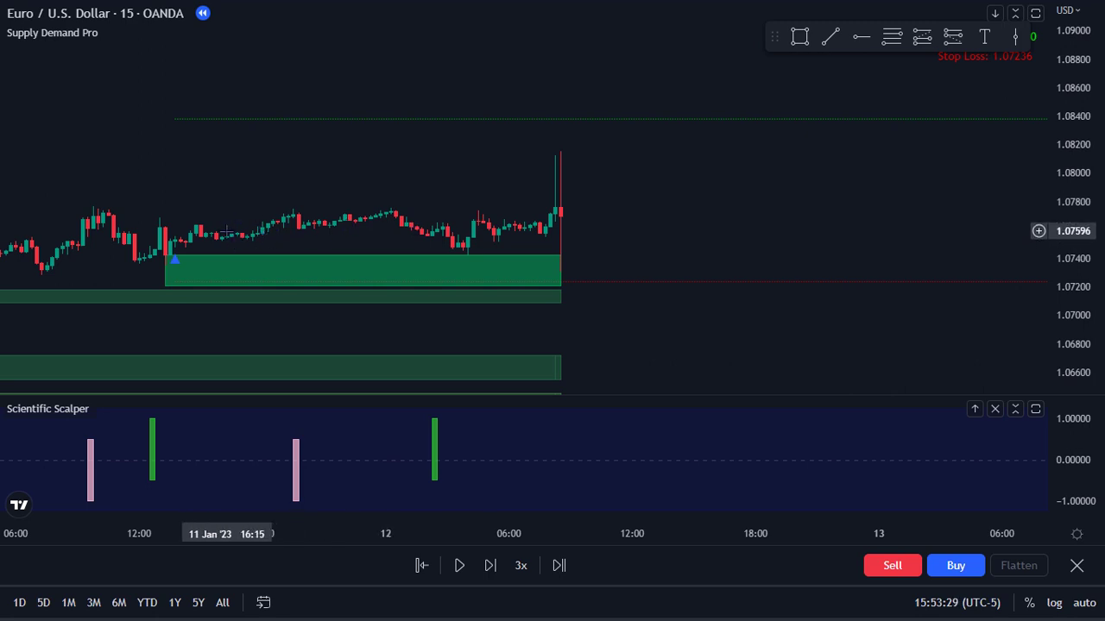
Play the replay forward to about 14:45 on 12 January and pause it after the rally
{"action": "left_click", "coordinate": [458, 566]}
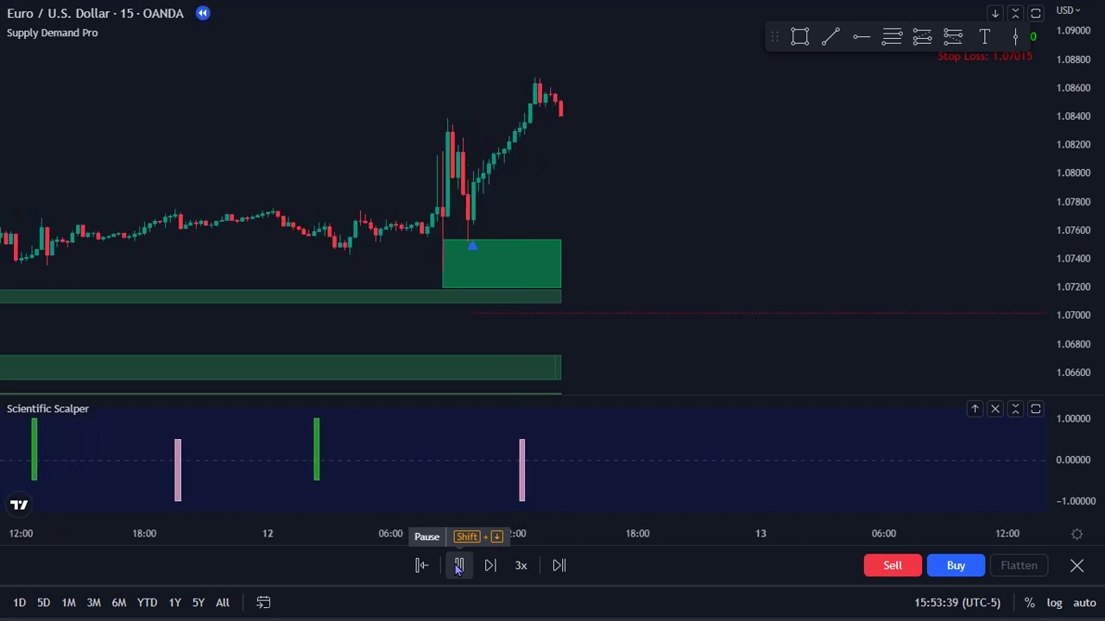
{"action": "left_click", "coordinate": [459, 566]}
{"action": "scroll", "coordinate": [545, 427], "scroll_direction": "down", "scroll_amount": 2}
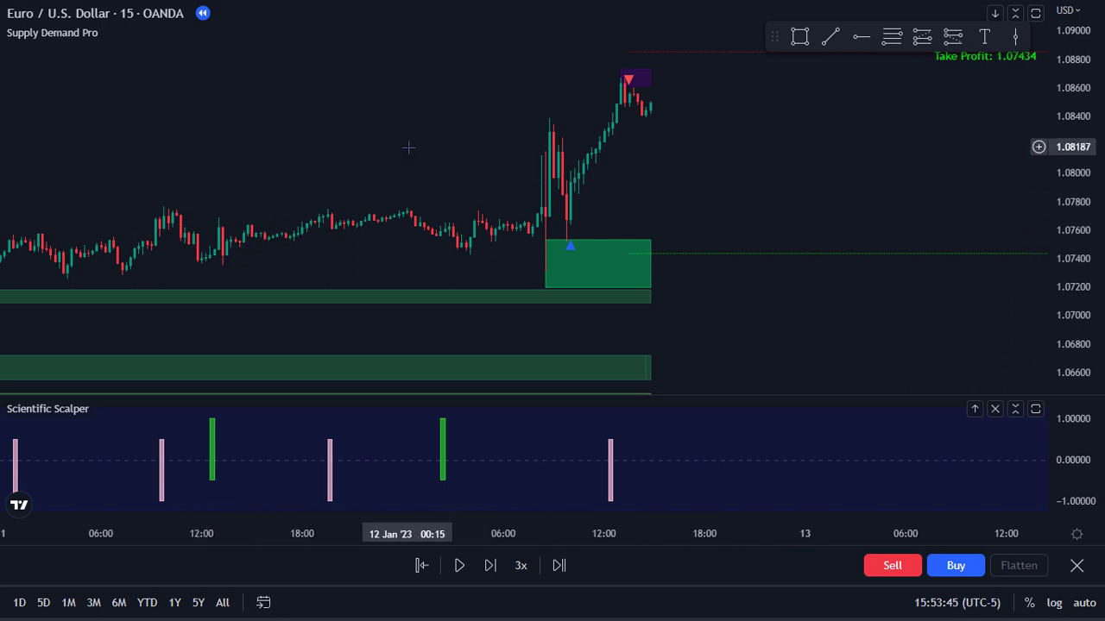
{"action": "scroll", "coordinate": [354, 233], "scroll_direction": "down", "scroll_amount": 1}
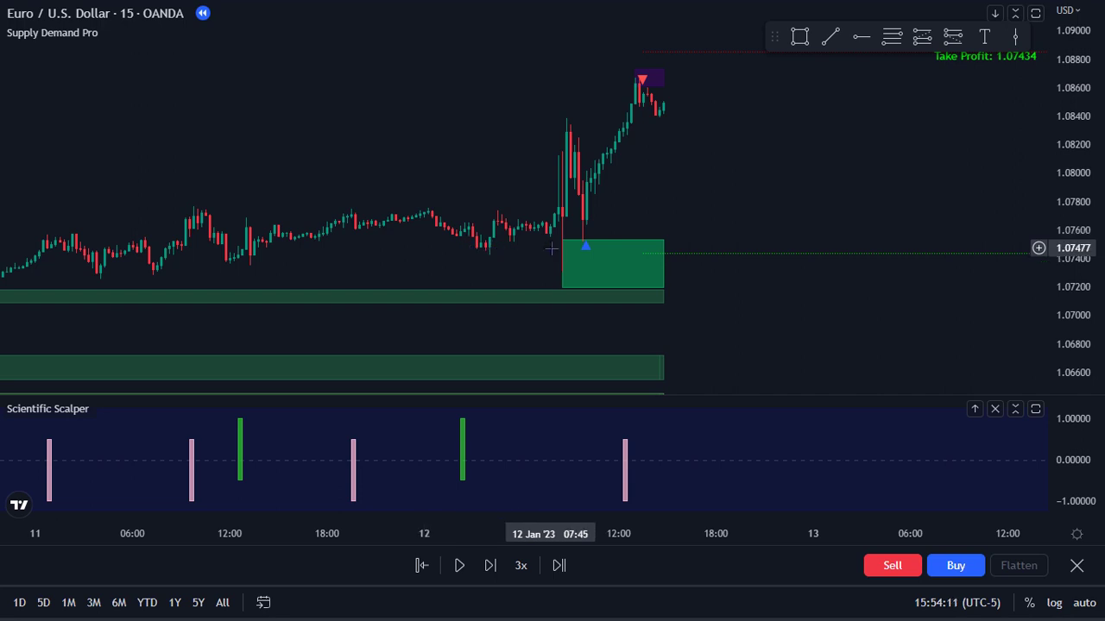
Draw a Fibonacci retracement from the 12 January spike low at 1.07305 up to the 08:45 candle's high at 1.08388
{"action": "scroll", "coordinate": [551, 249], "scroll_direction": "up", "scroll_amount": 3}
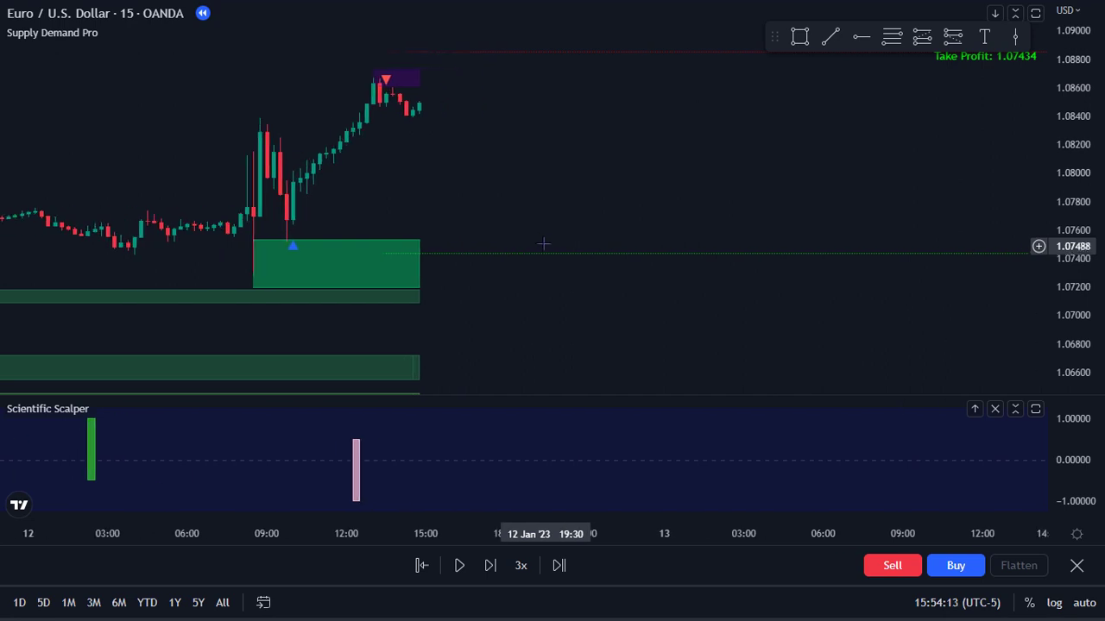
{"action": "left_click_drag", "start_coordinate": [465, 182], "coordinate": [525, 209]}
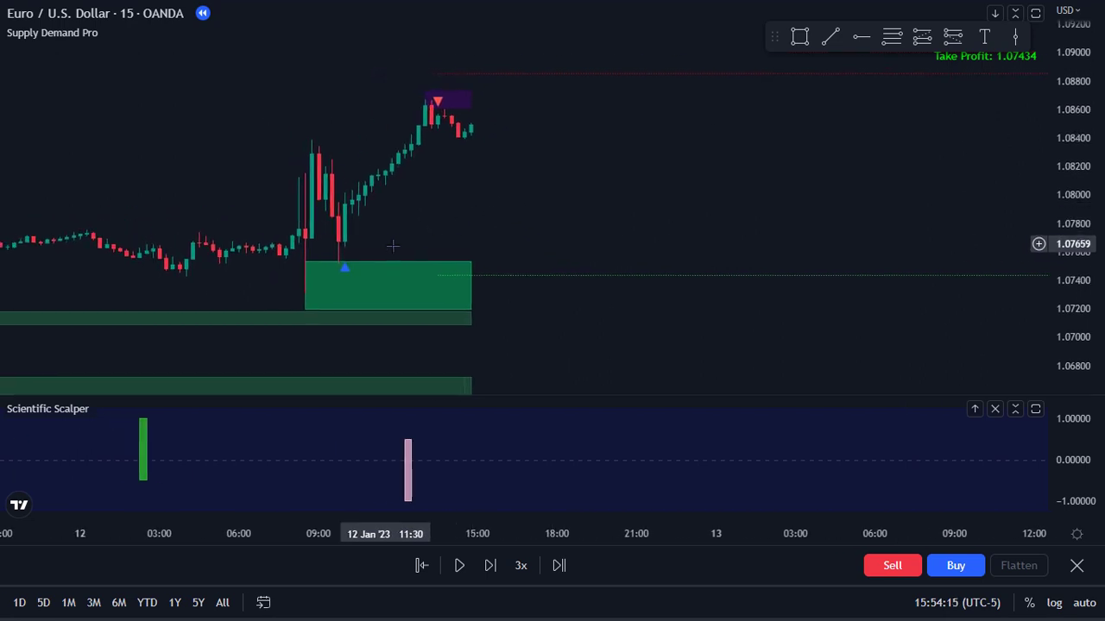
{"action": "left_click_drag", "start_coordinate": [388, 308], "coordinate": [542, 257]}
{"action": "scroll", "coordinate": [542, 257], "scroll_direction": "right", "scroll_amount": 3}
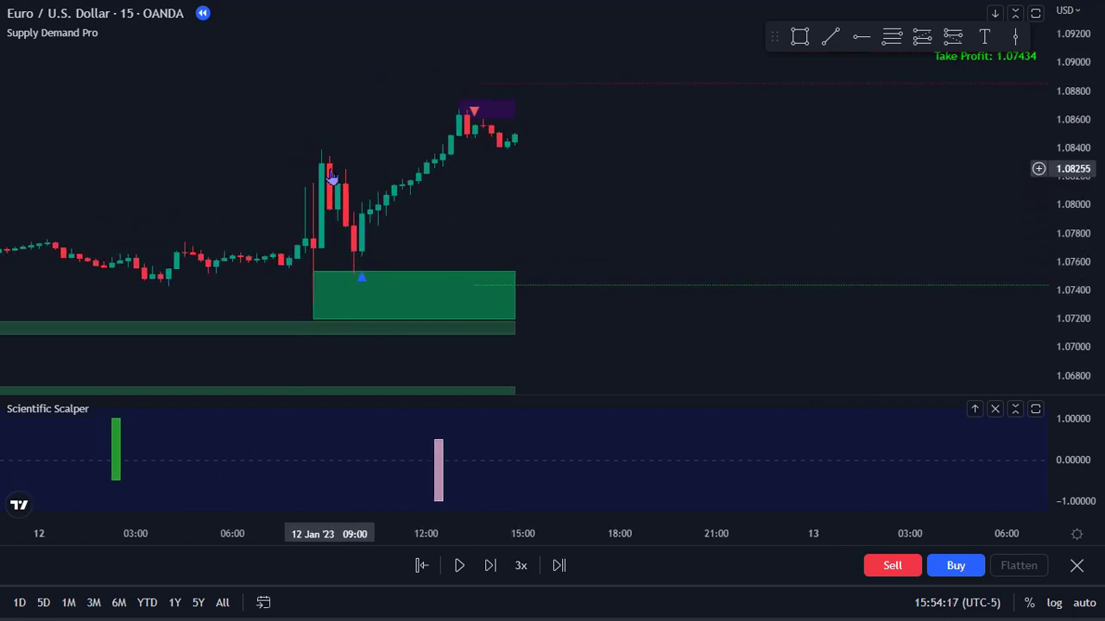
{"action": "left_click", "coordinate": [891, 37]}
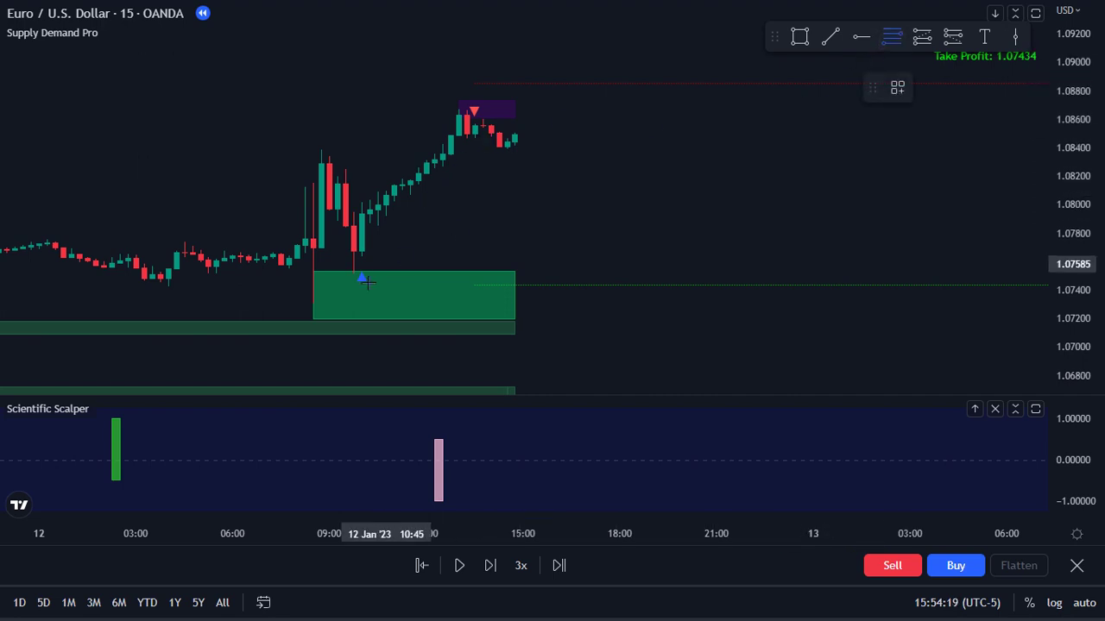
{"action": "left_click", "coordinate": [314, 303]}
{"action": "left_click", "coordinate": [321, 149]}
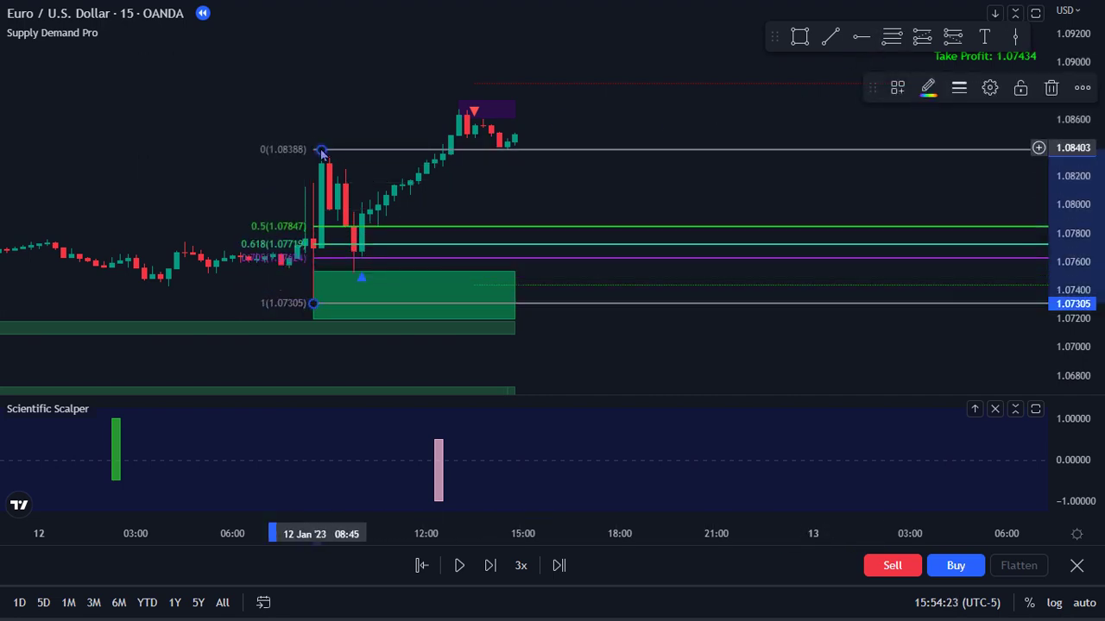
Check the 09:45 pullback wick against the Fibonacci levels and delete the retracement
{"action": "scroll", "coordinate": [489, 204], "scroll_direction": "up", "scroll_amount": 2}
{"action": "left_click_drag", "start_coordinate": [488, 204], "coordinate": [668, 133]}
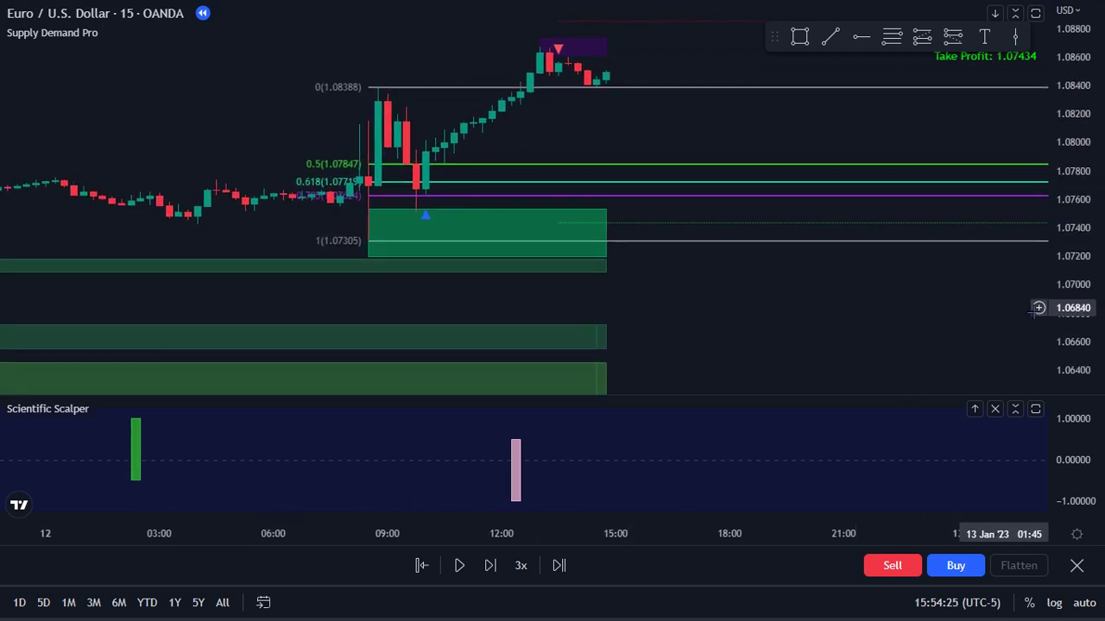
{"action": "left_click_drag", "start_coordinate": [1061, 307], "coordinate": [937, 197]}
{"action": "scroll", "coordinate": [725, 226], "scroll_direction": "up", "scroll_amount": 1}
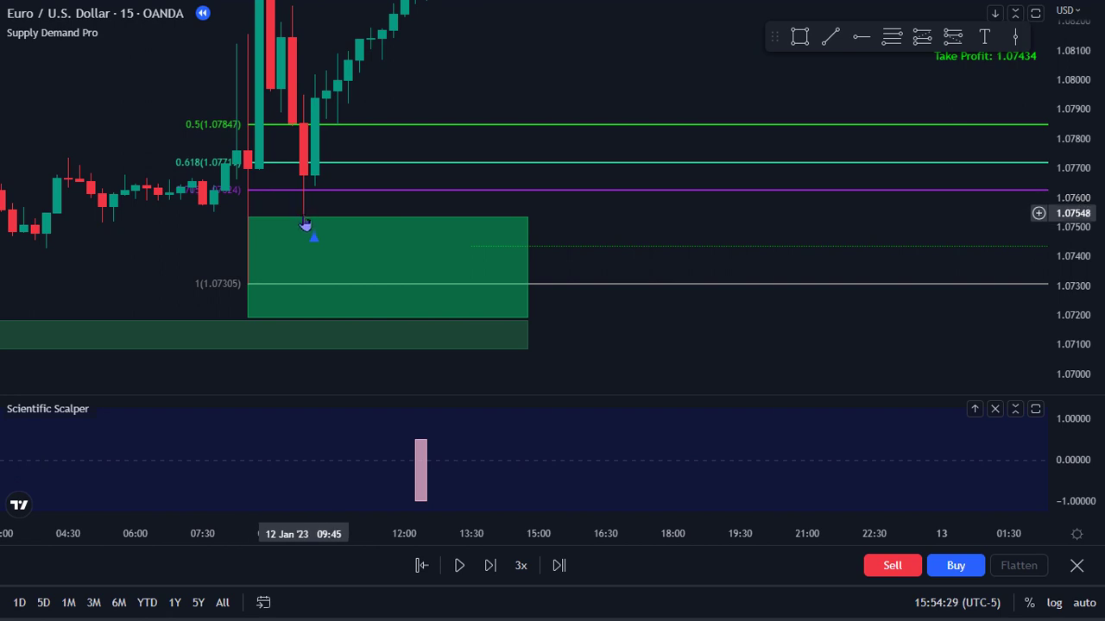
{"action": "left_click", "coordinate": [837, 188]}
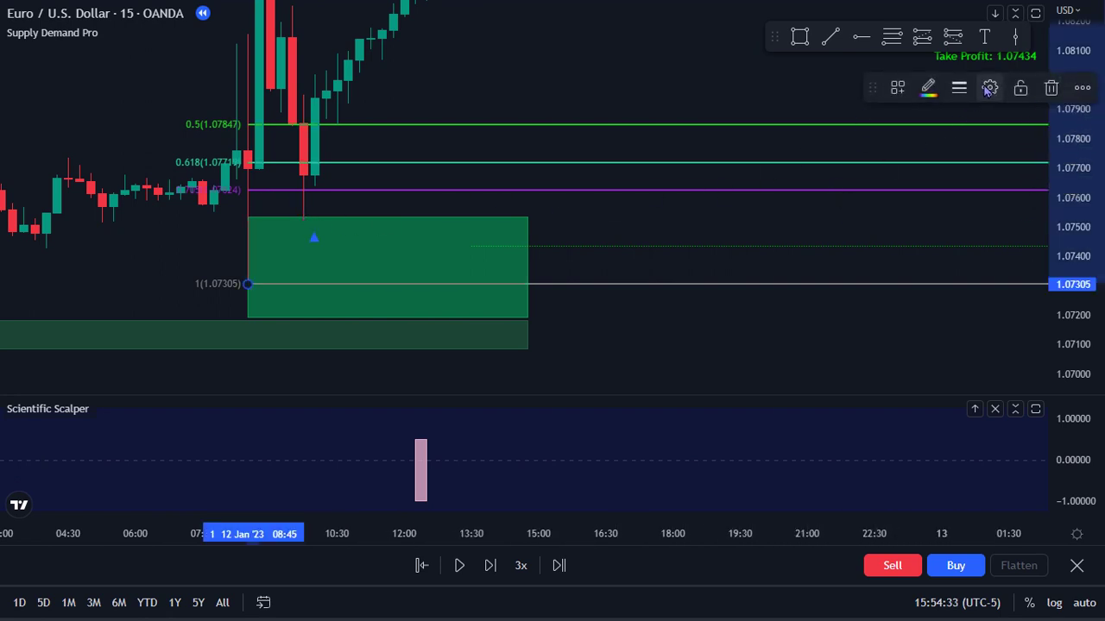
{"action": "left_click", "coordinate": [1051, 88]}
Examine the 12 January pullback into the 15-minute demand zone alongside the preceding Scientific Scalper signals
{"action": "scroll", "coordinate": [747, 148], "scroll_direction": "down", "scroll_amount": 5}
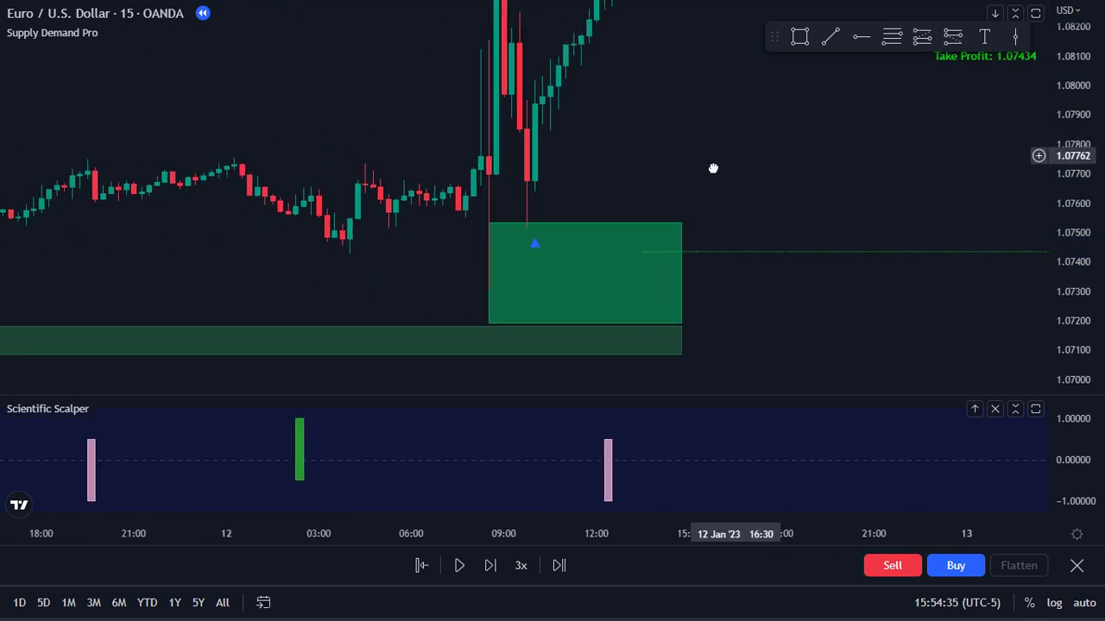
{"action": "scroll", "coordinate": [784, 155], "scroll_direction": "down", "scroll_amount": 2}
{"action": "left_click_drag", "start_coordinate": [1078, 128], "coordinate": [1078, 328]}
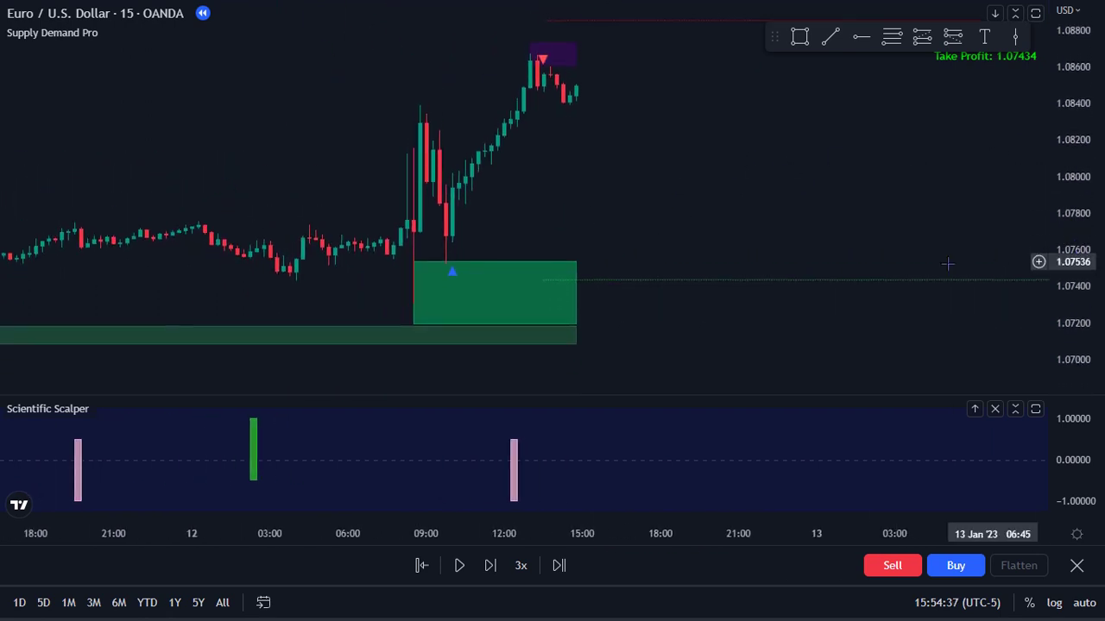
{"action": "left_click_drag", "start_coordinate": [777, 216], "coordinate": [708, 269]}
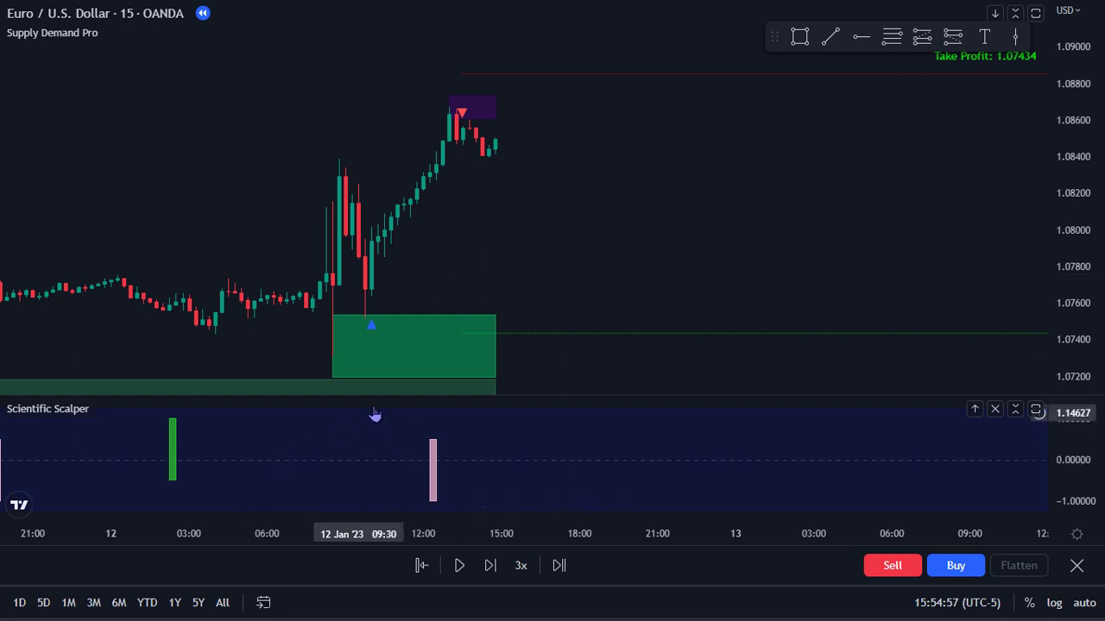
{"action": "scroll", "coordinate": [480, 436], "scroll_direction": "down", "scroll_amount": 2}
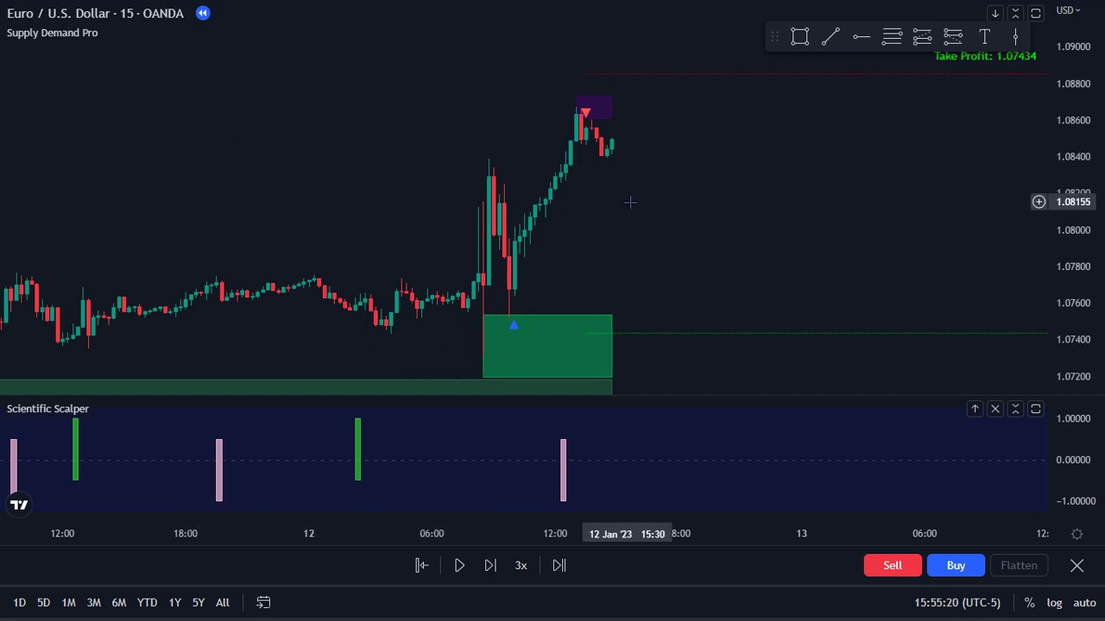
{"action": "left_click_drag", "start_coordinate": [717, 235], "coordinate": [587, 209]}
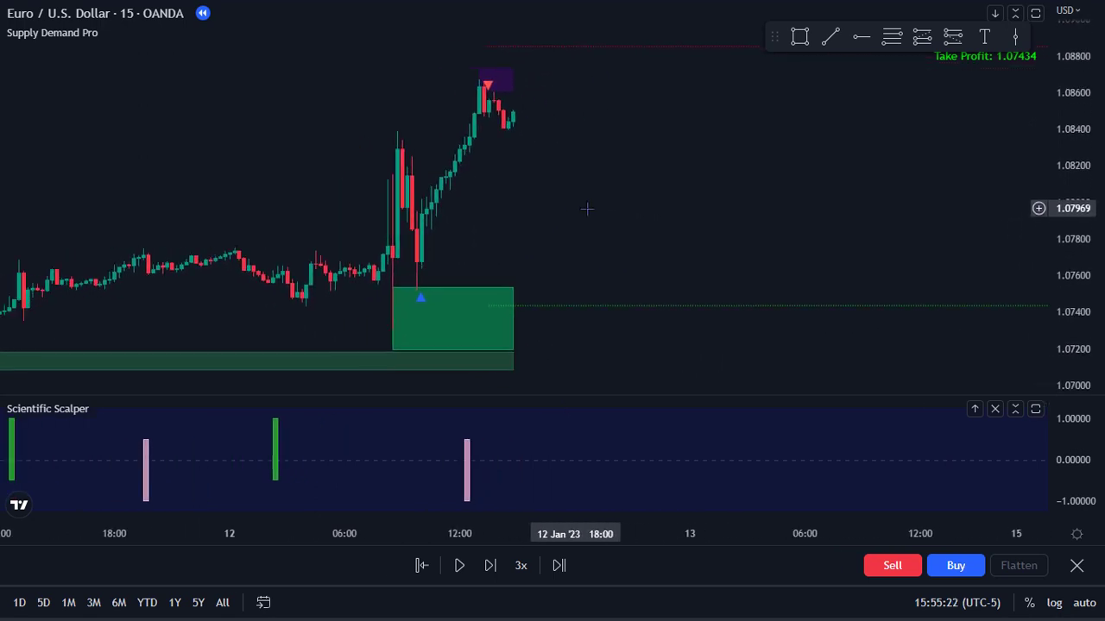
{"action": "left_click_drag", "start_coordinate": [1072, 197], "coordinate": [1073, 226]}
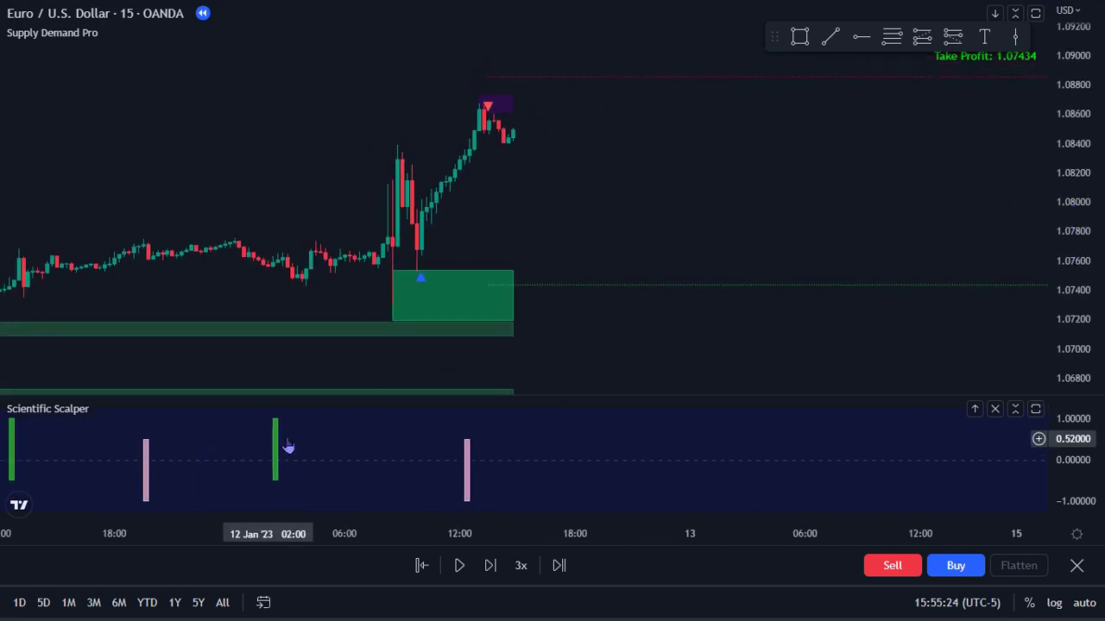
{"action": "left_click_drag", "start_coordinate": [351, 301], "coordinate": [331, 300]}
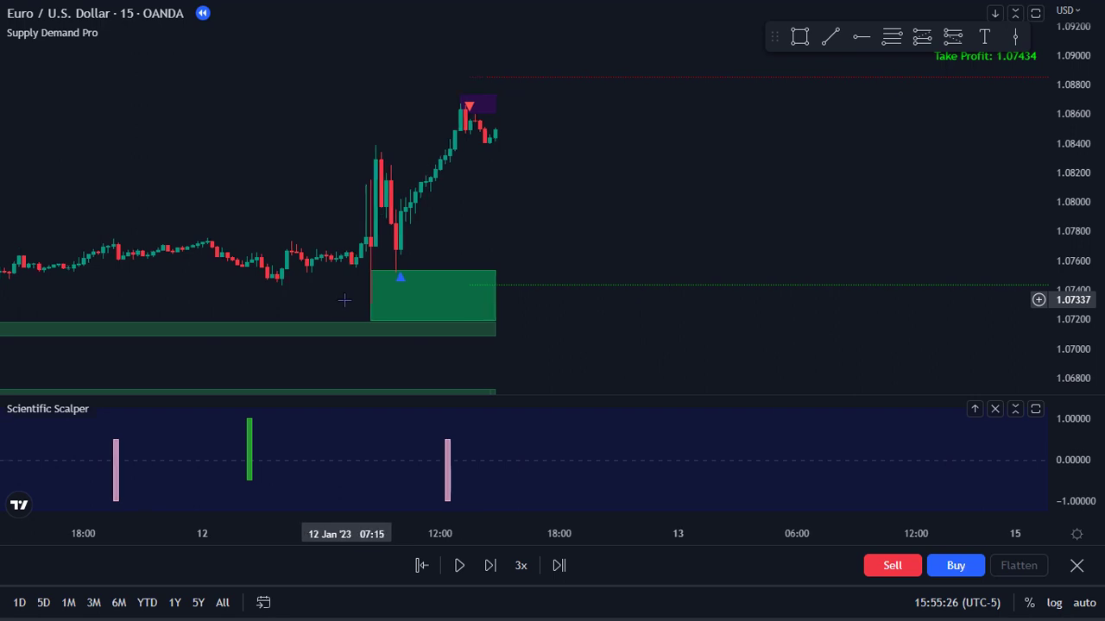
{"action": "left_click_drag", "start_coordinate": [441, 253], "coordinate": [527, 227]}
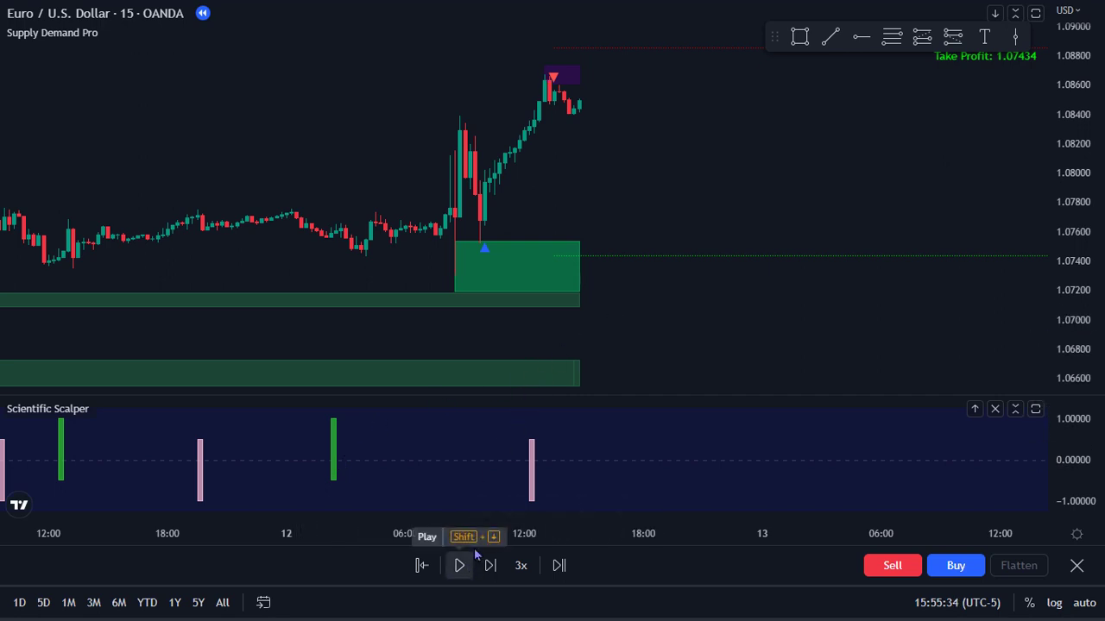
{"action": "scroll", "coordinate": [779, 239], "scroll_direction": "down", "scroll_amount": 2}
{"action": "left_click_drag", "start_coordinate": [780, 239], "coordinate": [711, 244]}
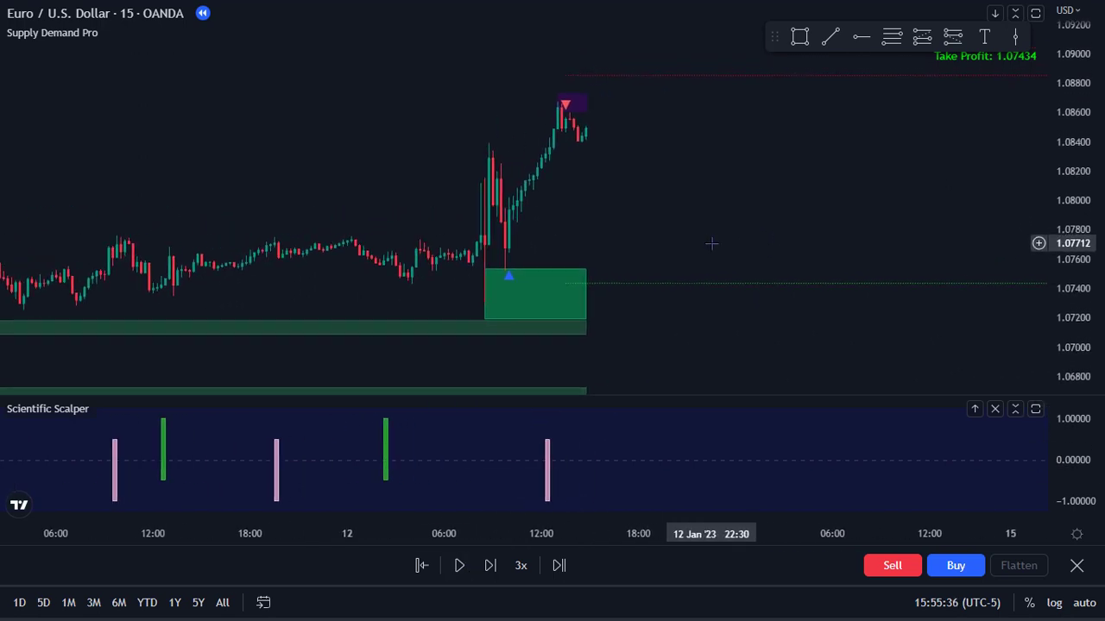
Switch the chart to the 1-hour interval and start playing the replay forward from 12 January
{"action": "type", "text": "1H"}
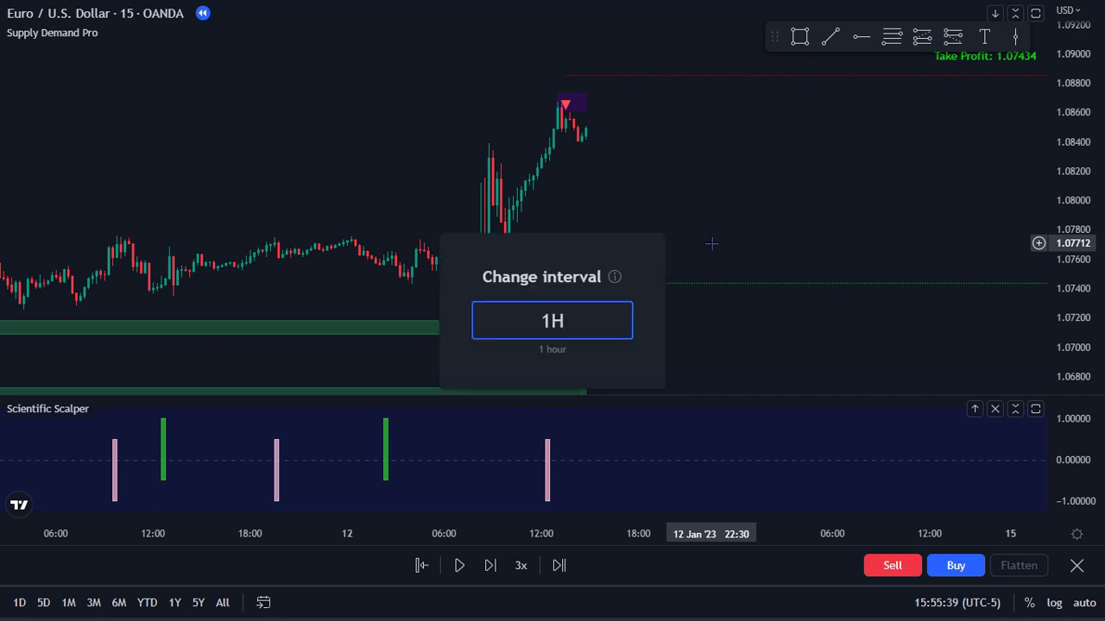
{"action": "key", "text": "Return"}
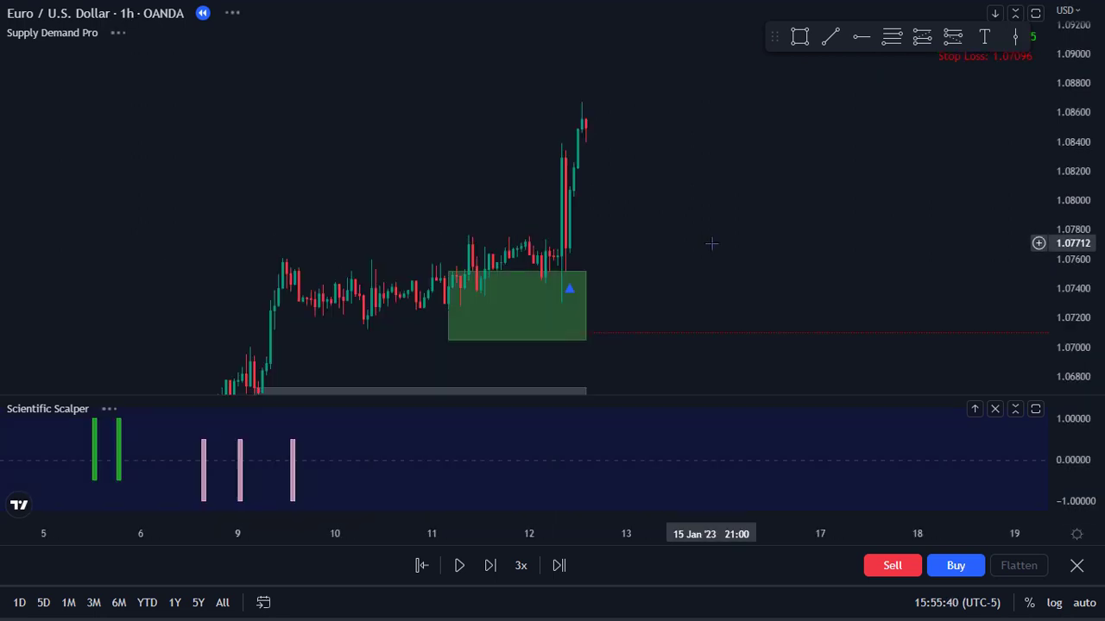
{"action": "left_click", "coordinate": [459, 565]}
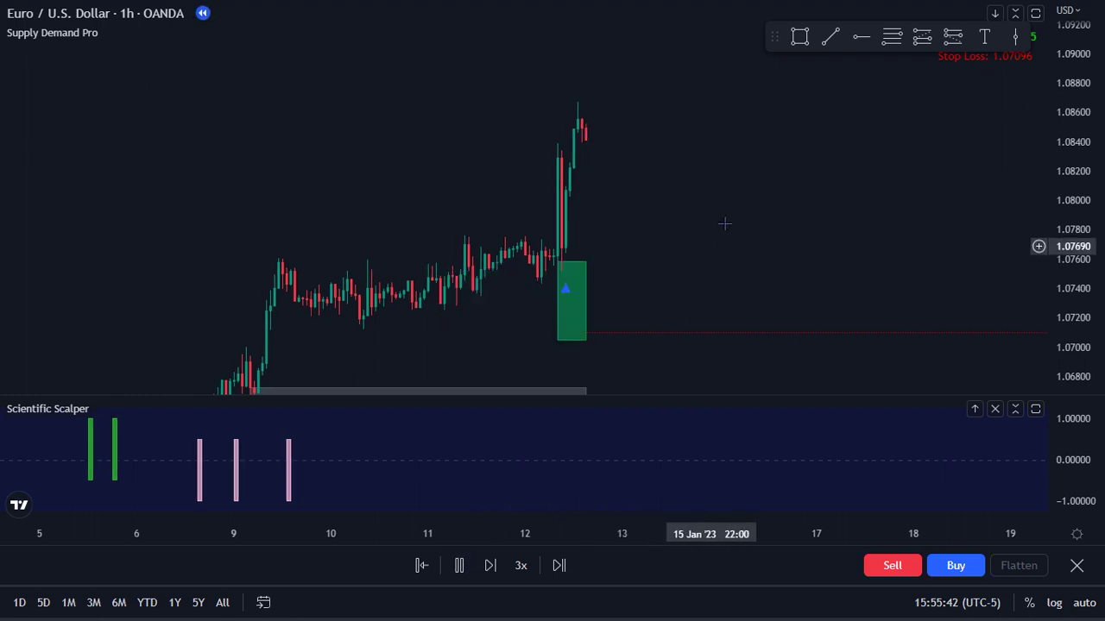